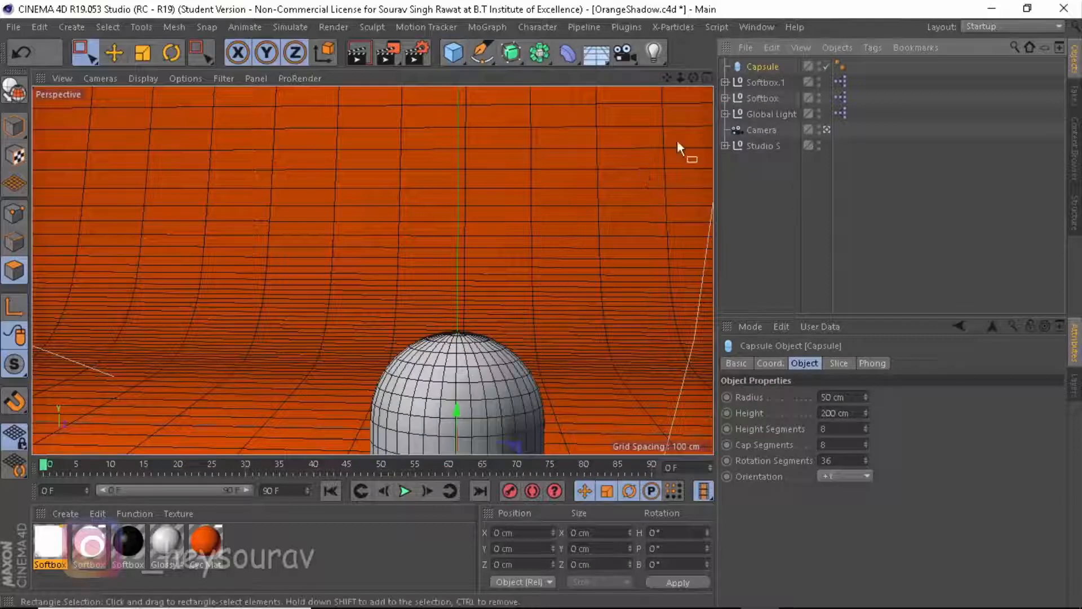
# Set the capsule's orientation to +X and raise it above the studio floor with the Rectangle Selection tool active.
pyautogui.click(841, 478)
pyautogui.click(839, 495)
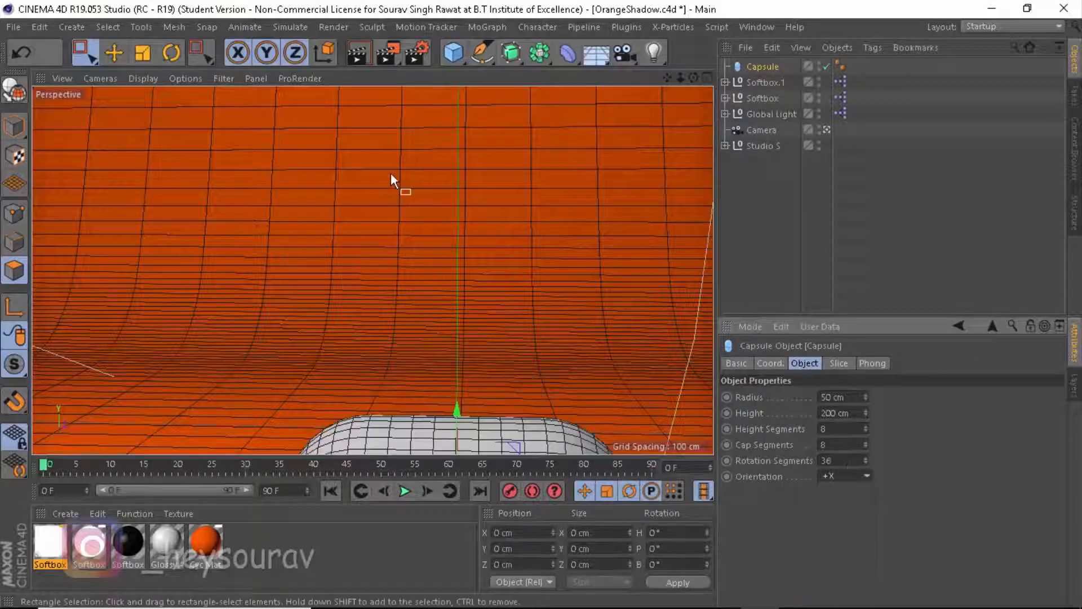
pyautogui.moveTo(453, 409); pyautogui.dragTo(434, 167)
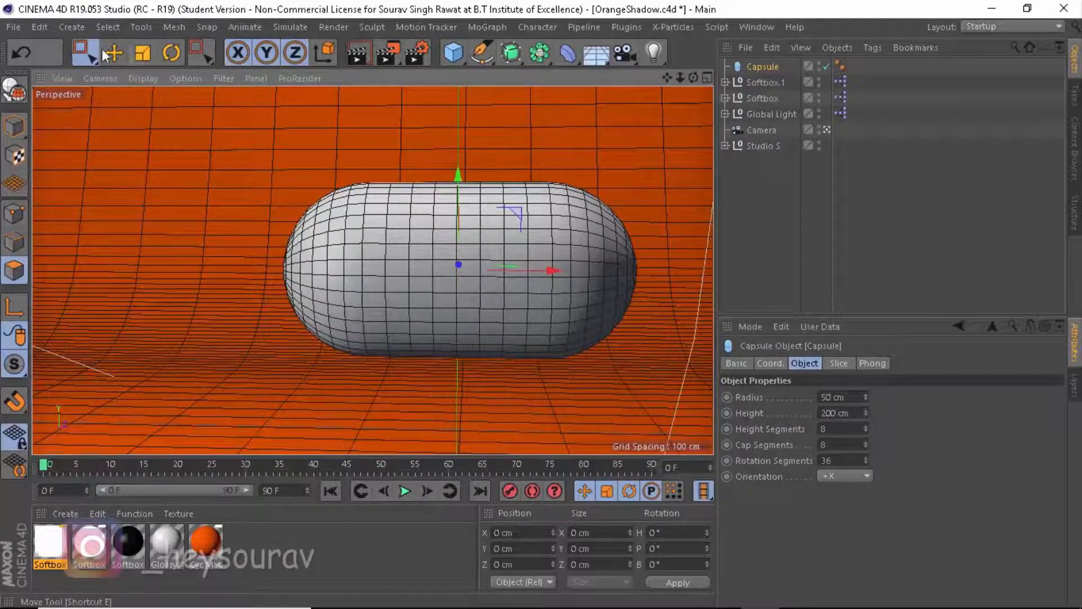
pyautogui.moveTo(94, 50)
pyautogui.mouseDown()
pyautogui.moveTo(141, 76)
pyautogui.moveTo(144, 104)
pyautogui.mouseUp()
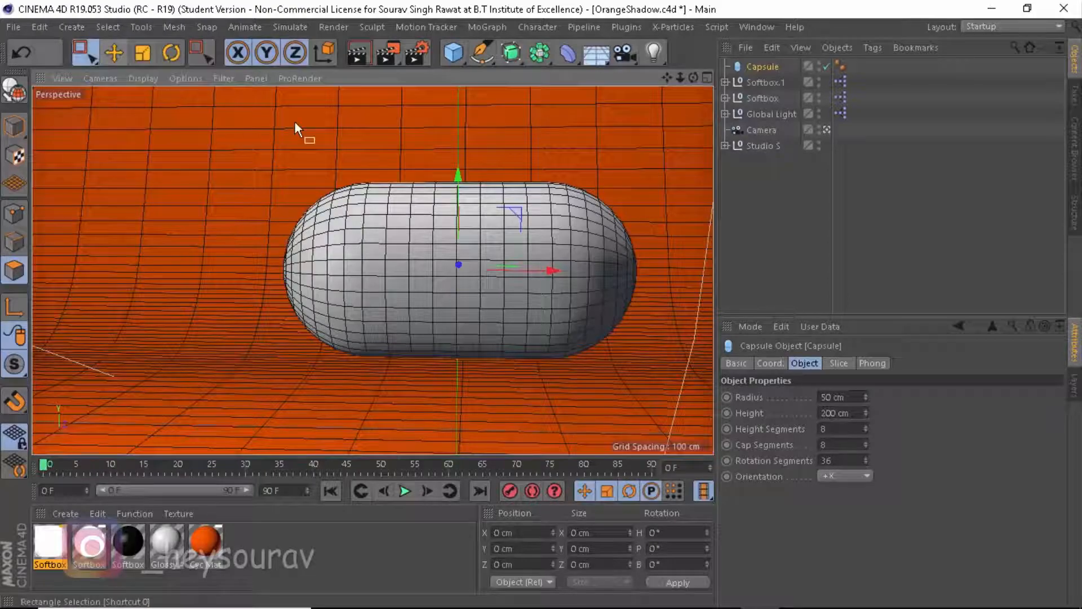
pyautogui.scroll(3, 527, 187)
pyautogui.scroll(1, 536, 181)
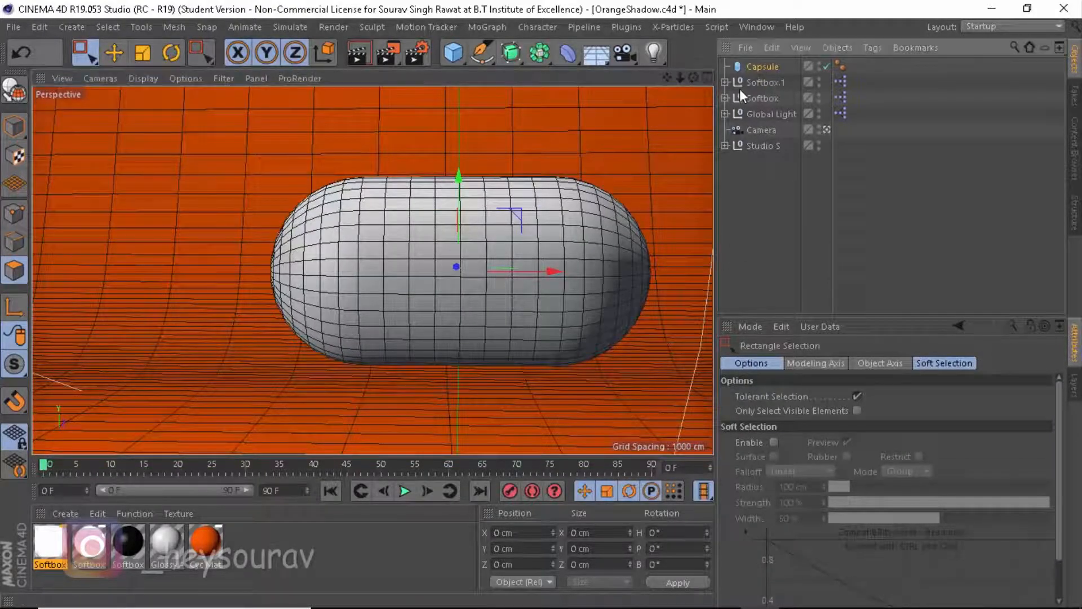
# Set the capsule's height segments to 12 and its cap segments to 8.
pyautogui.click(757, 68)
pyautogui.doubleClick(831, 429)
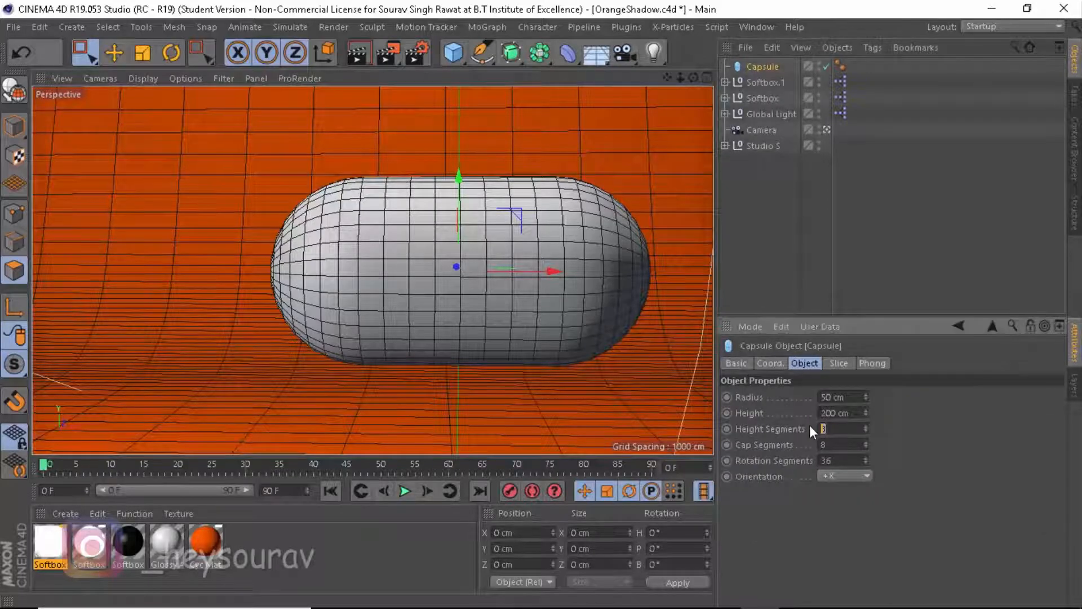
pyautogui.write('15')
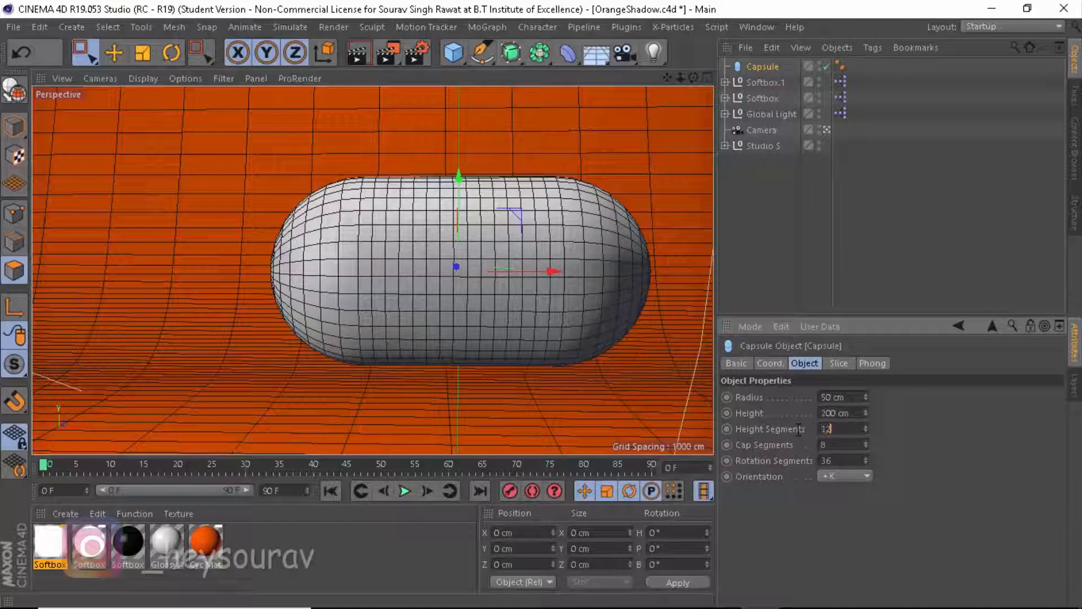
pyautogui.press('Return')
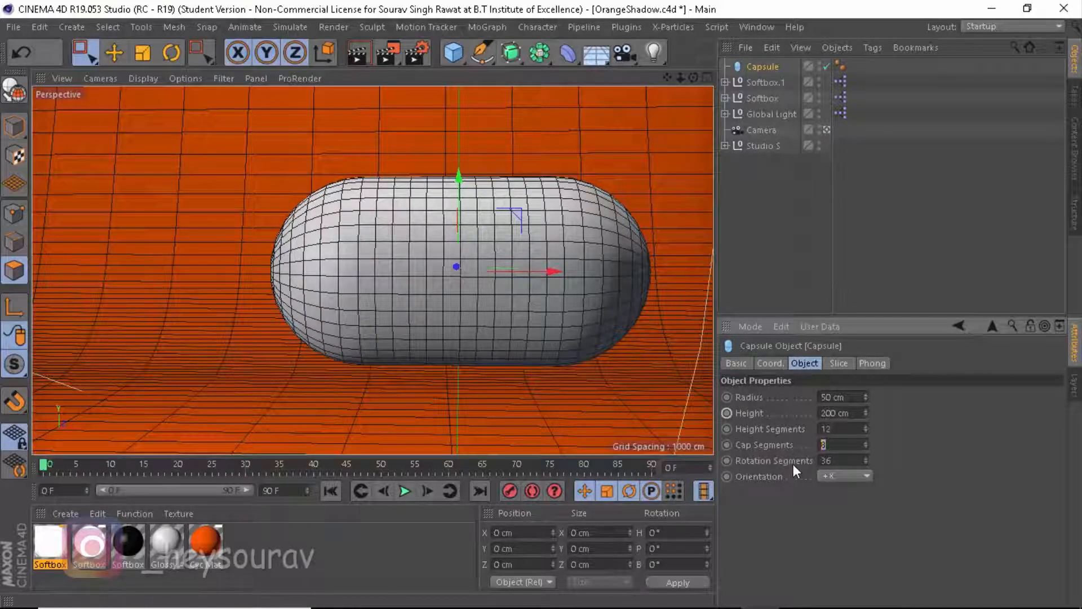
pyautogui.press('Return')
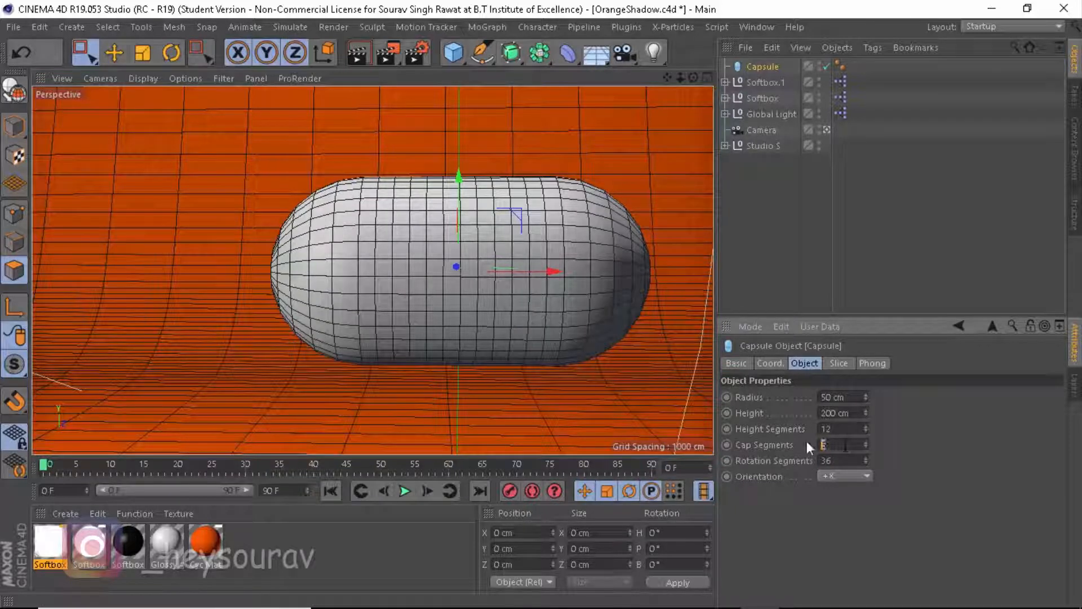
pyautogui.write('8')
pyautogui.press('Return')
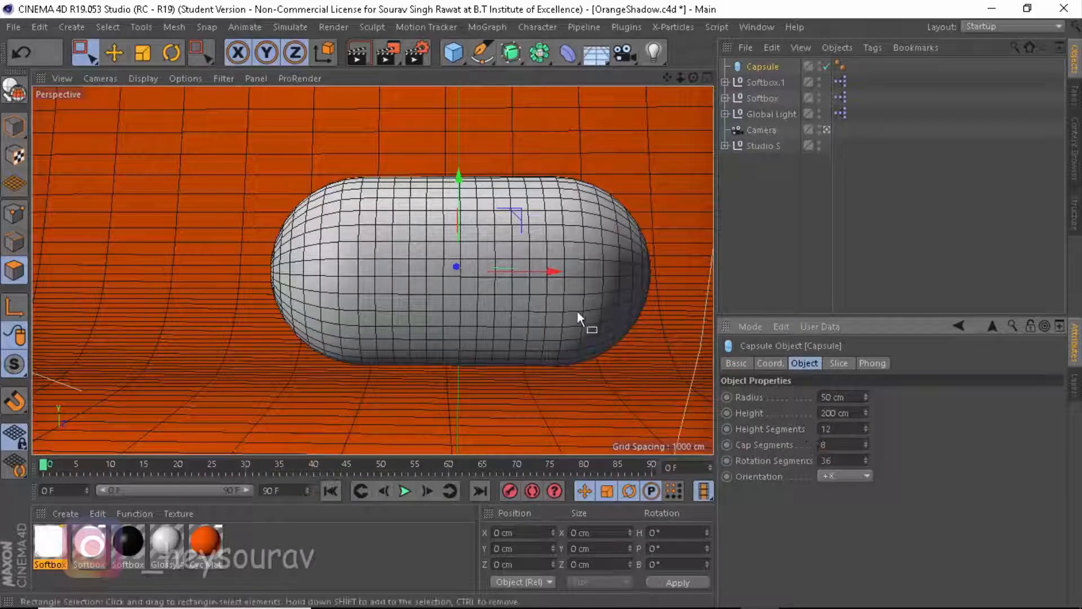
# Convert the capsule into an editable polygon object and place its Phong tag after the UVW tag.
pyautogui.scroll(3, 569, 271)
pyautogui.scroll(1, 566, 269)
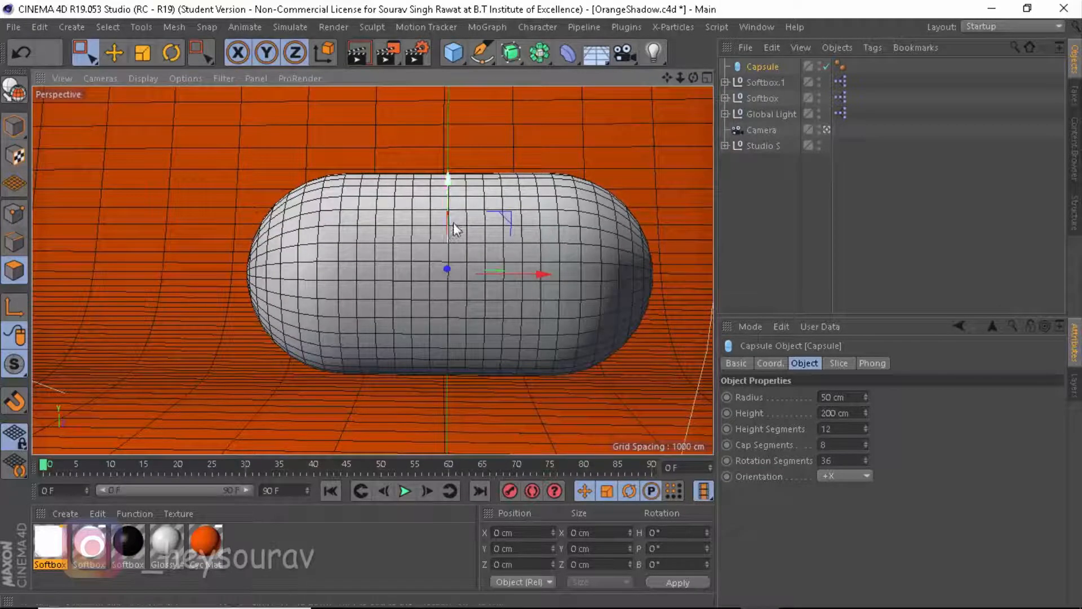
pyautogui.press('c')
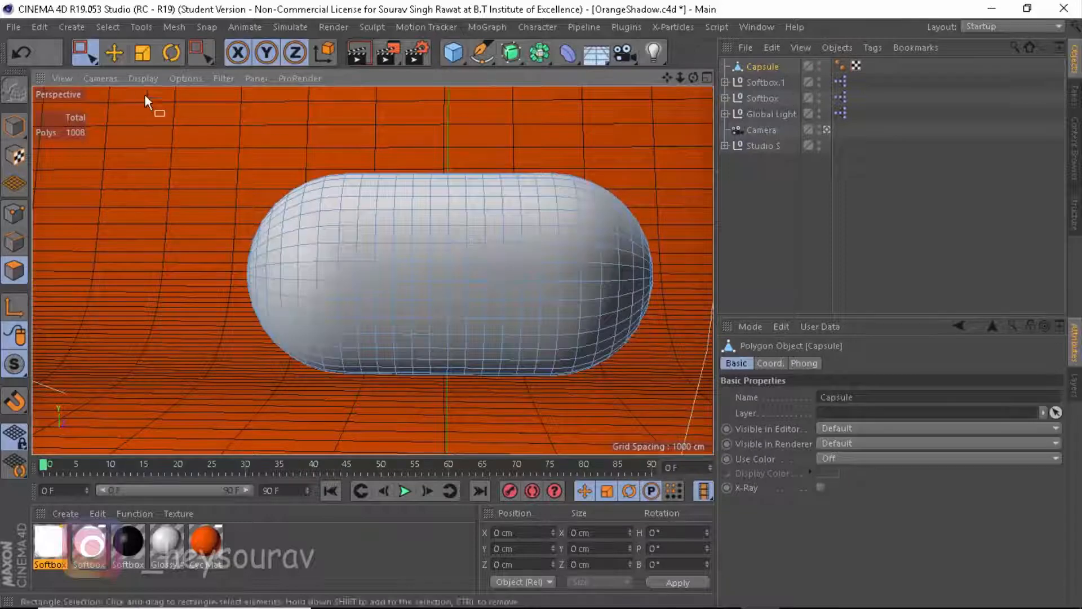
pyautogui.hotkey('ctrl', 'z')
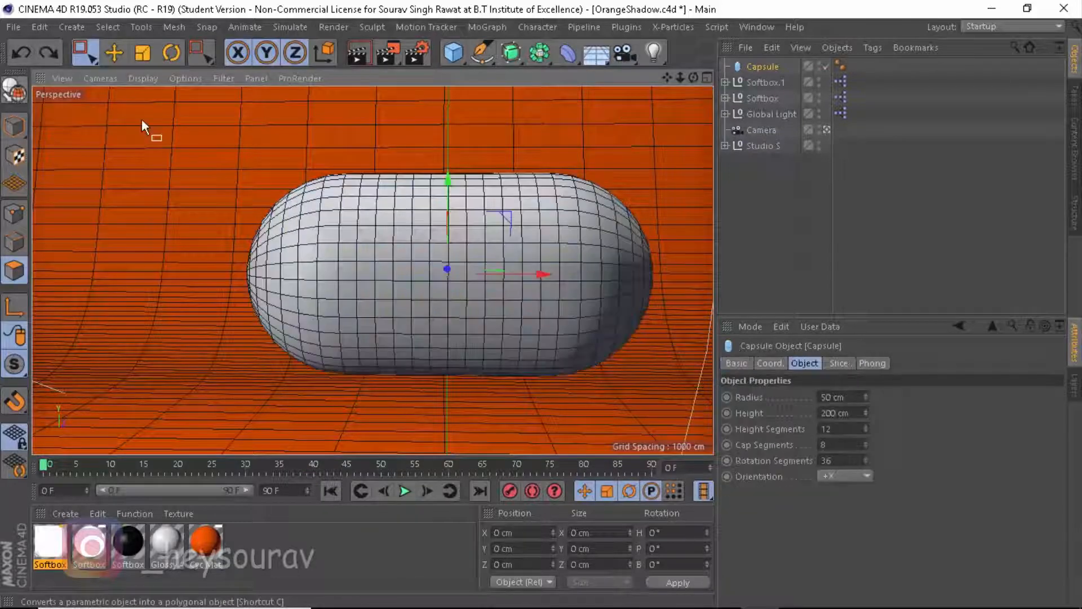
pyautogui.click(16, 93)
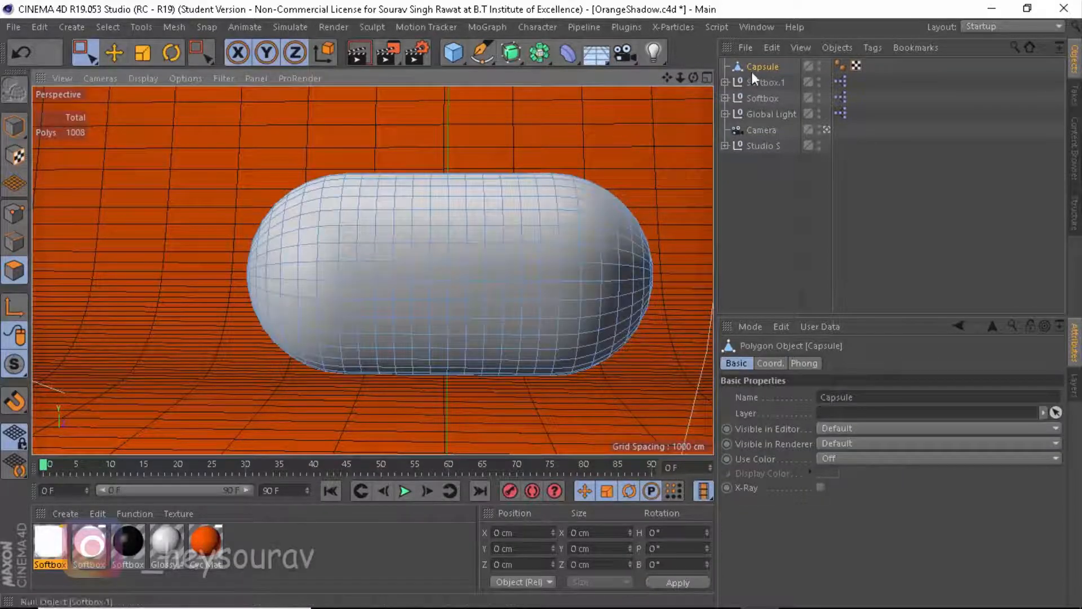
pyautogui.moveTo(841, 66); pyautogui.dragTo(837, 69)
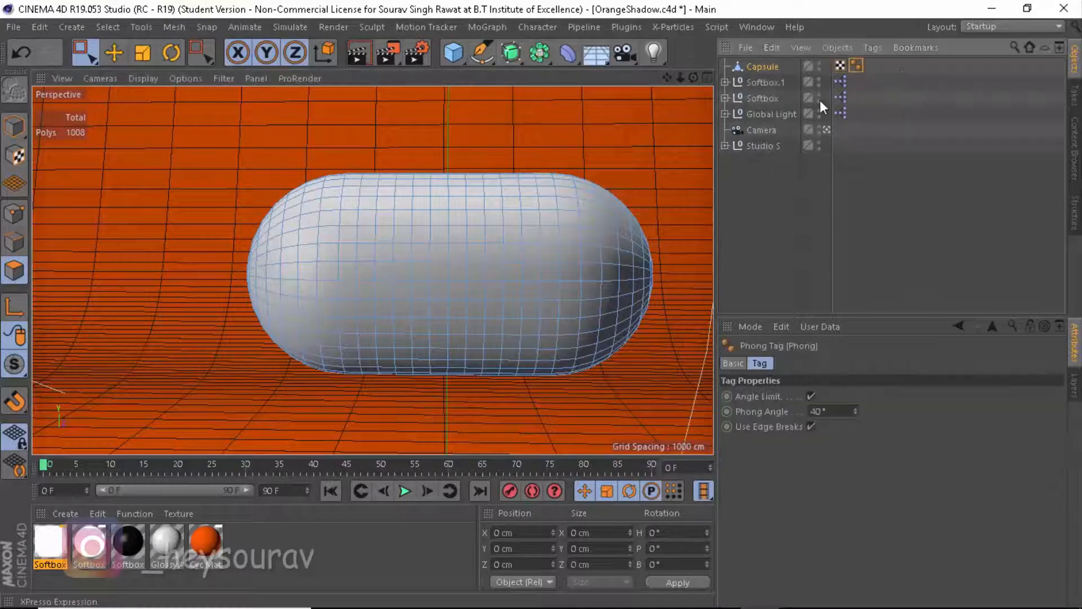
pyautogui.click(770, 68)
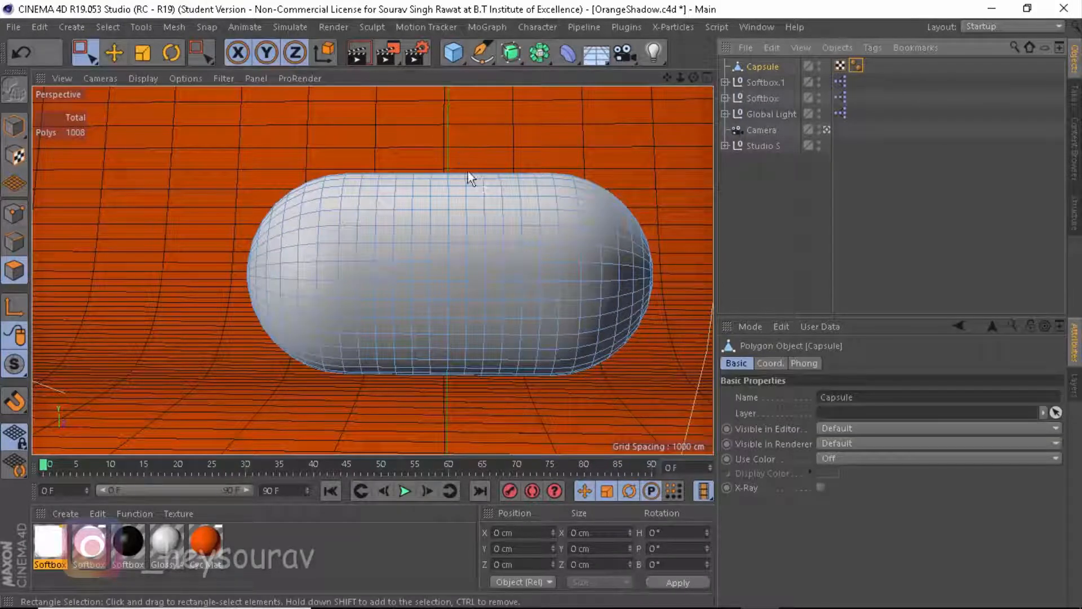
# Select all polygons of the capsule's right half from its middle line with Rectangle Selection, including hidden ones, and delete them.
pyautogui.keyDown('alt'); pyautogui.moveTo(513, 152); pyautogui.dragTo(513, 153); pyautogui.keyUp('alt')
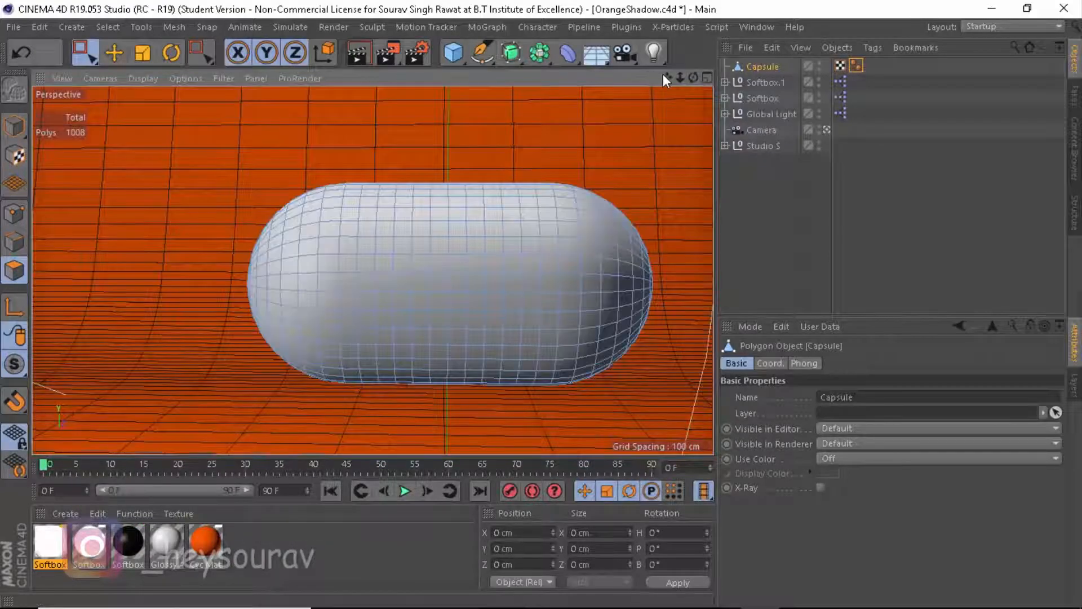
pyautogui.moveTo(666, 77); pyautogui.dragTo(658, 79)
pyautogui.click(92, 55)
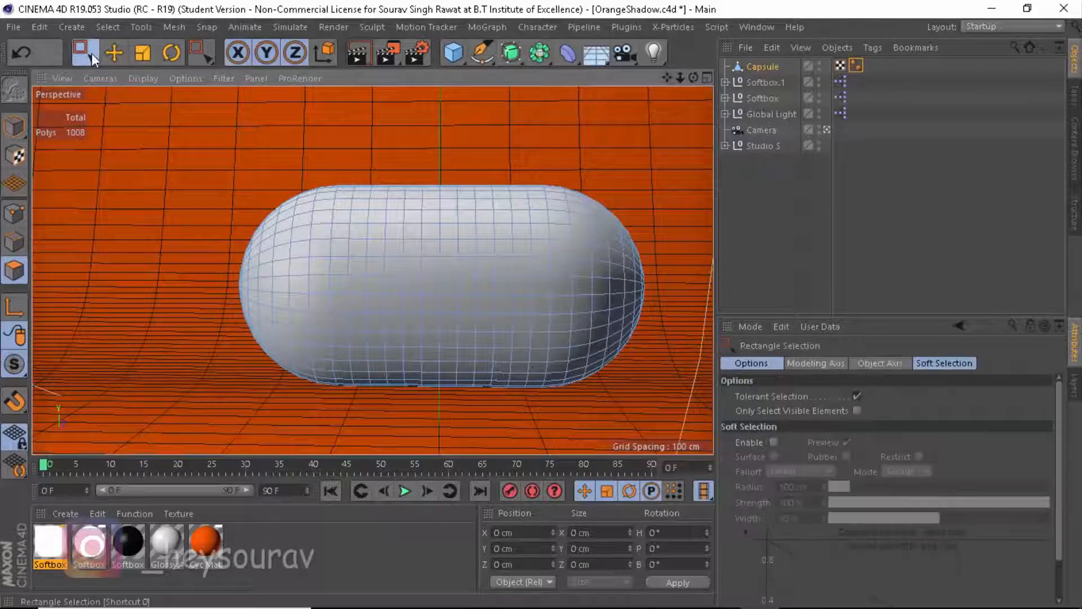
pyautogui.click(90, 53)
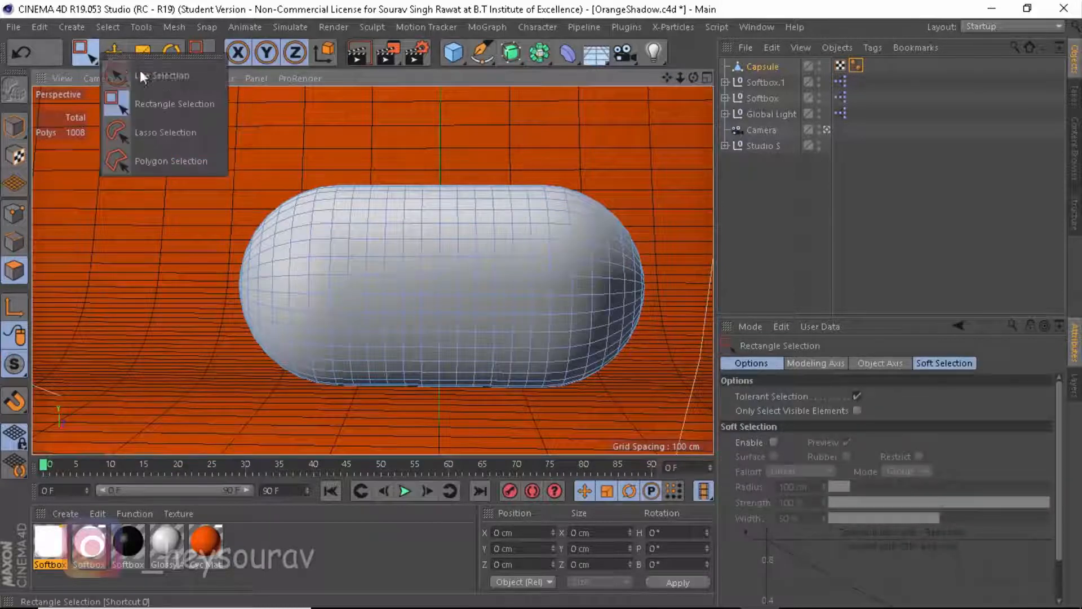
pyautogui.click(144, 99)
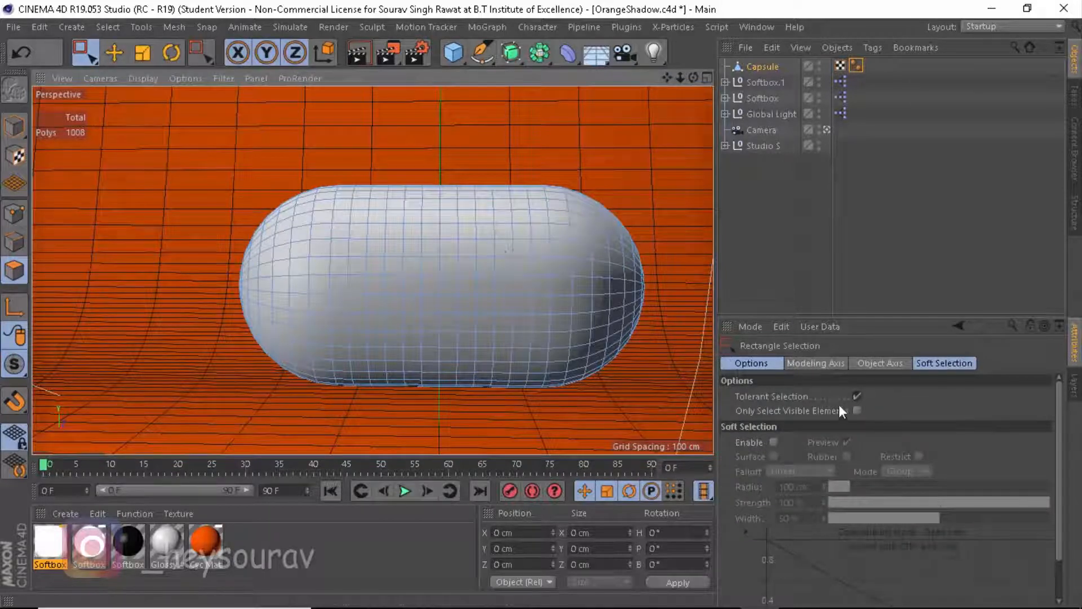
pyautogui.click(857, 410)
pyautogui.click(857, 396)
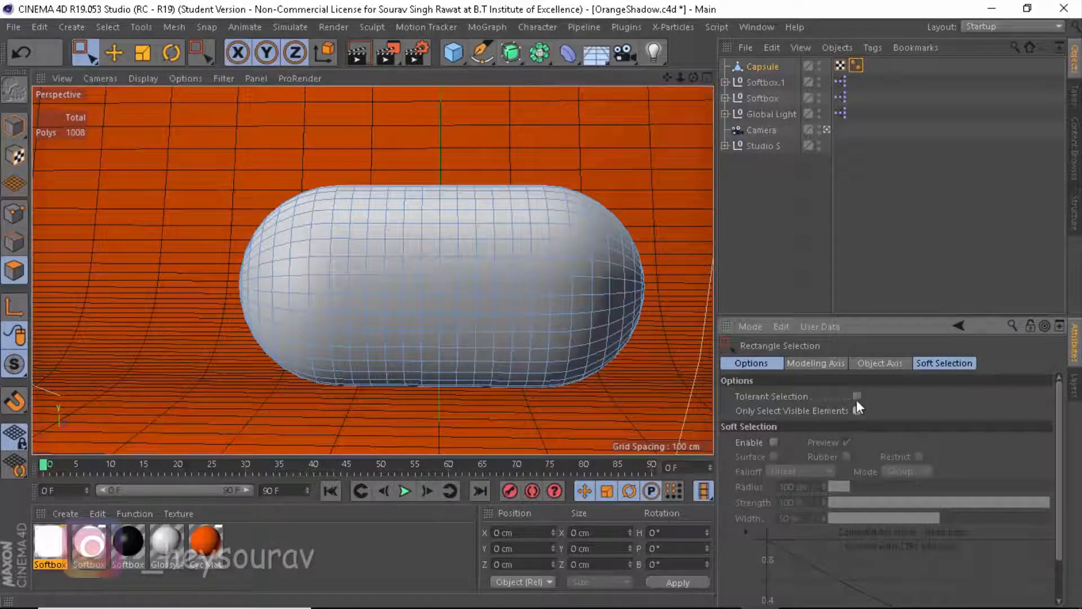
pyautogui.moveTo(440, 163); pyautogui.dragTo(685, 448)
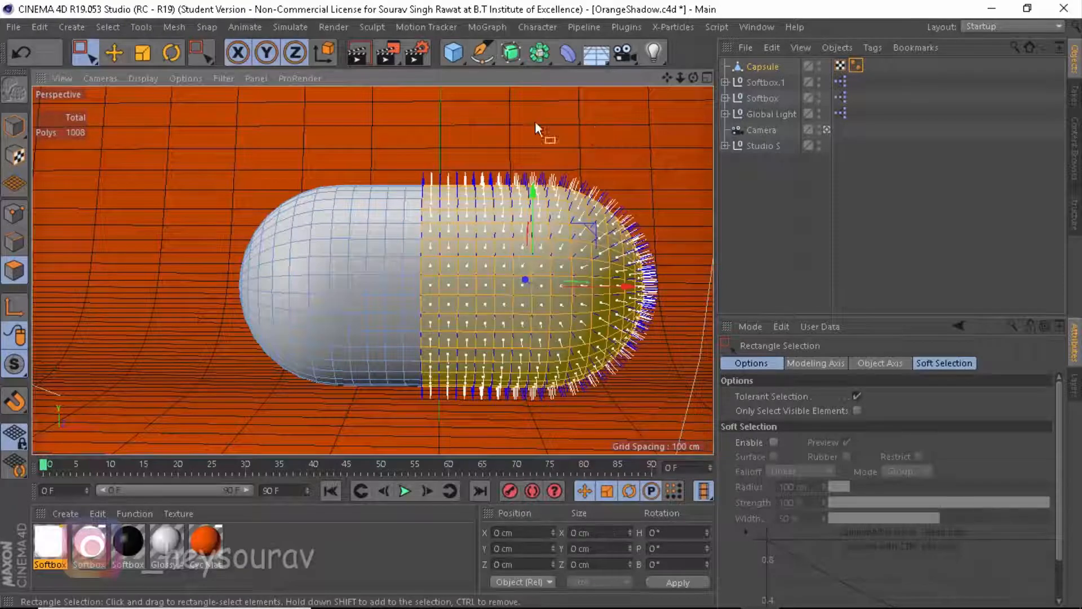
pyautogui.click(462, 140)
pyautogui.moveTo(449, 144); pyautogui.dragTo(668, 409)
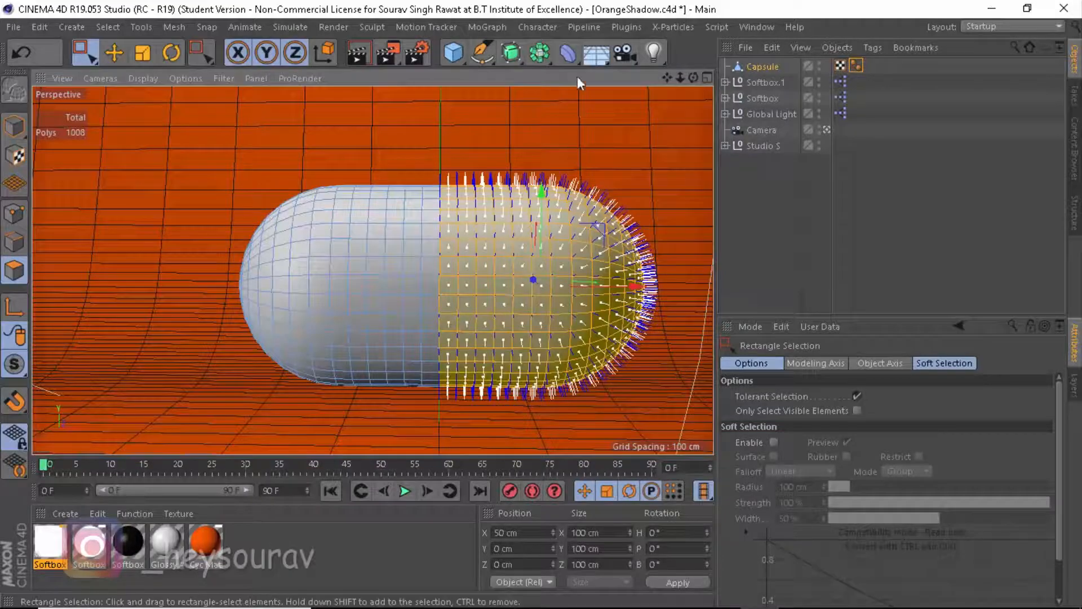
pyautogui.moveTo(694, 78); pyautogui.dragTo(1054, 126)
pyautogui.press('Delete')
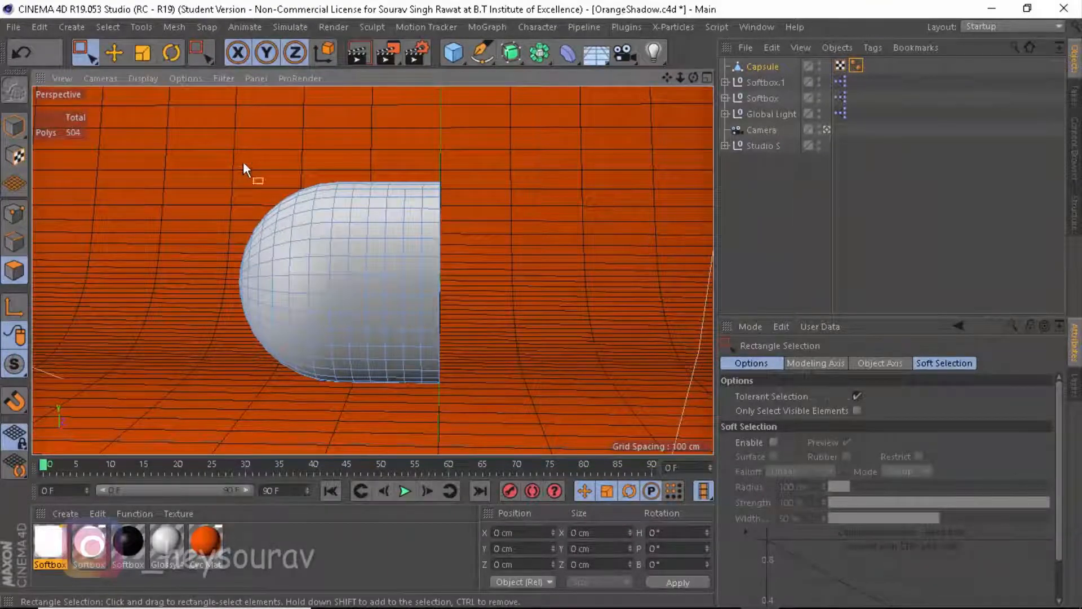
# Switch to Live Selection, undo the deletion of the capsule's right half, and delete those polygons again.
pyautogui.click(92, 53)
pyautogui.click(129, 72)
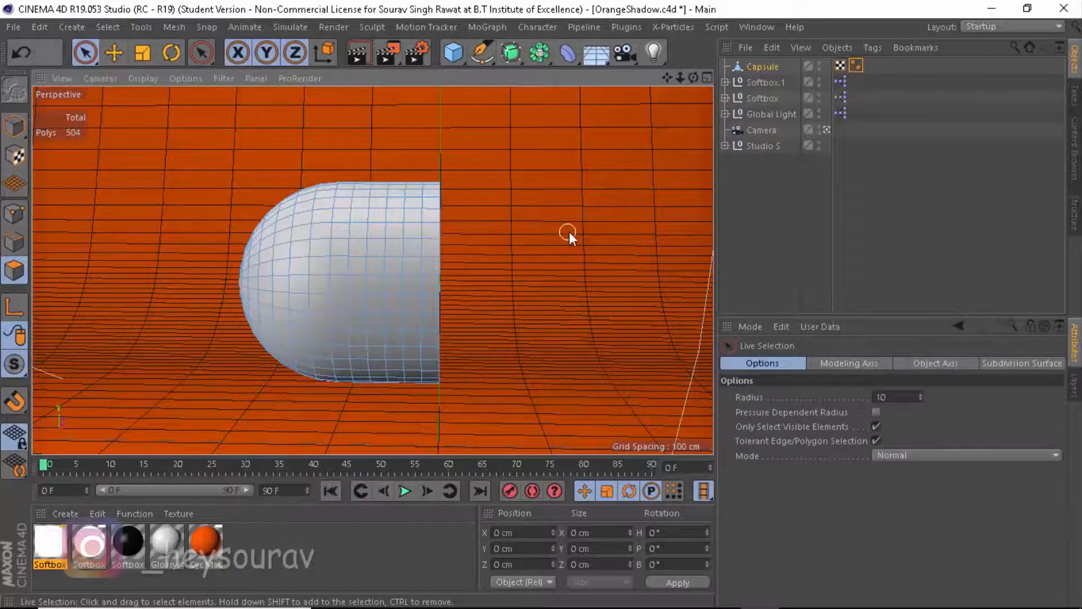
pyautogui.keyDown('alt'); pyautogui.moveTo(568, 232); pyautogui.dragTo(574, 177); pyautogui.keyUp('alt')
pyautogui.hotkey('ctrl', 'z')
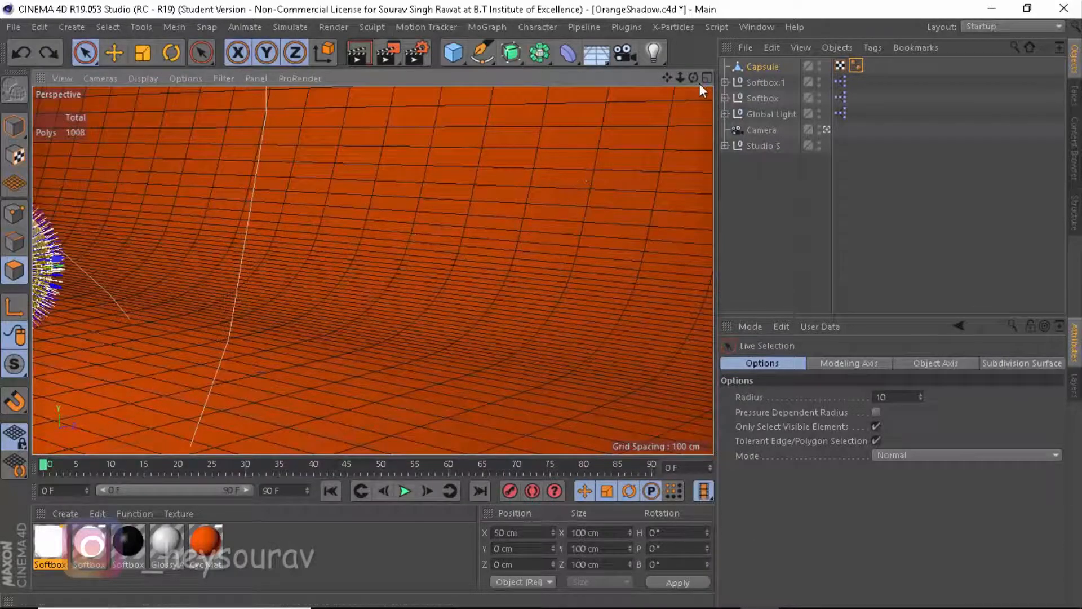
pyautogui.keyDown('alt'); pyautogui.moveTo(411, 269); pyautogui.dragTo(513, 269); pyautogui.keyUp('alt')
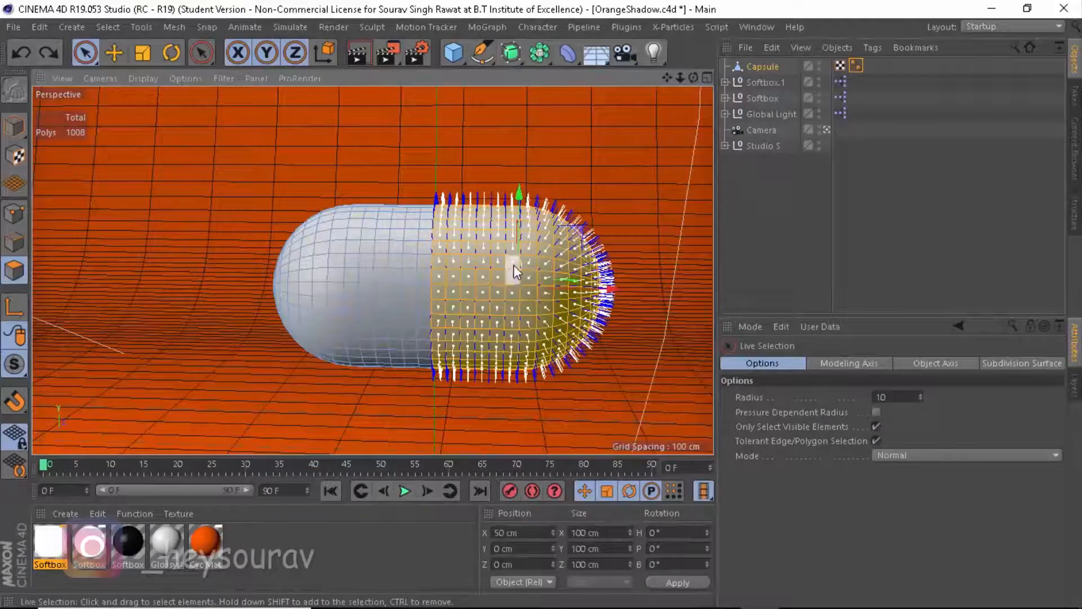
pyautogui.press('Delete')
# Add a Disc, raise it to the lower part of the capsule's open end, and set its orientation to +X.
pyautogui.moveTo(694, 77); pyautogui.dragTo(553, 90)
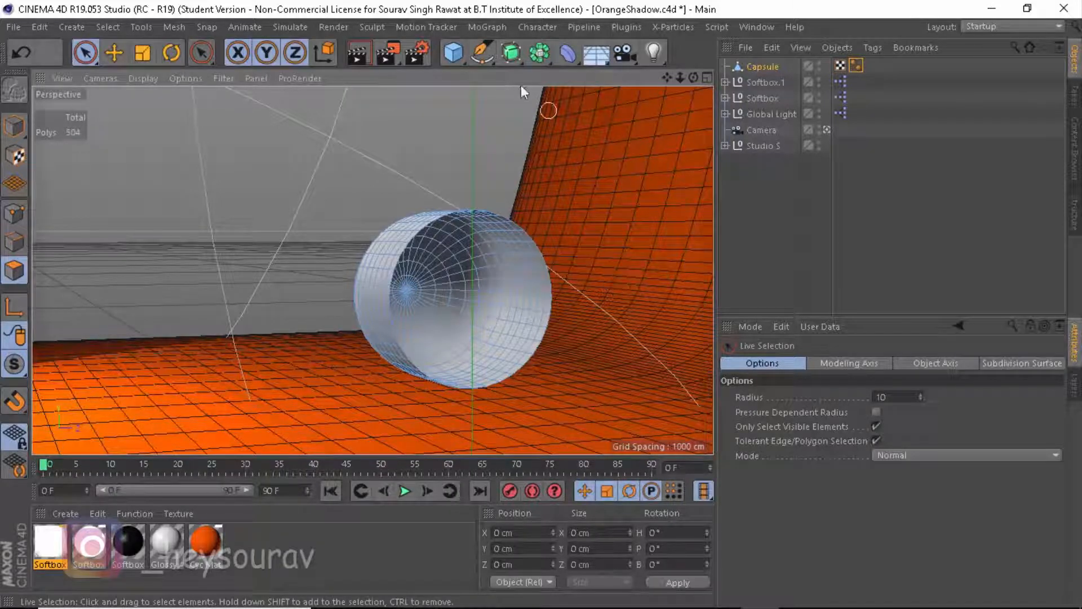
pyautogui.click(463, 56)
pyautogui.click(485, 104)
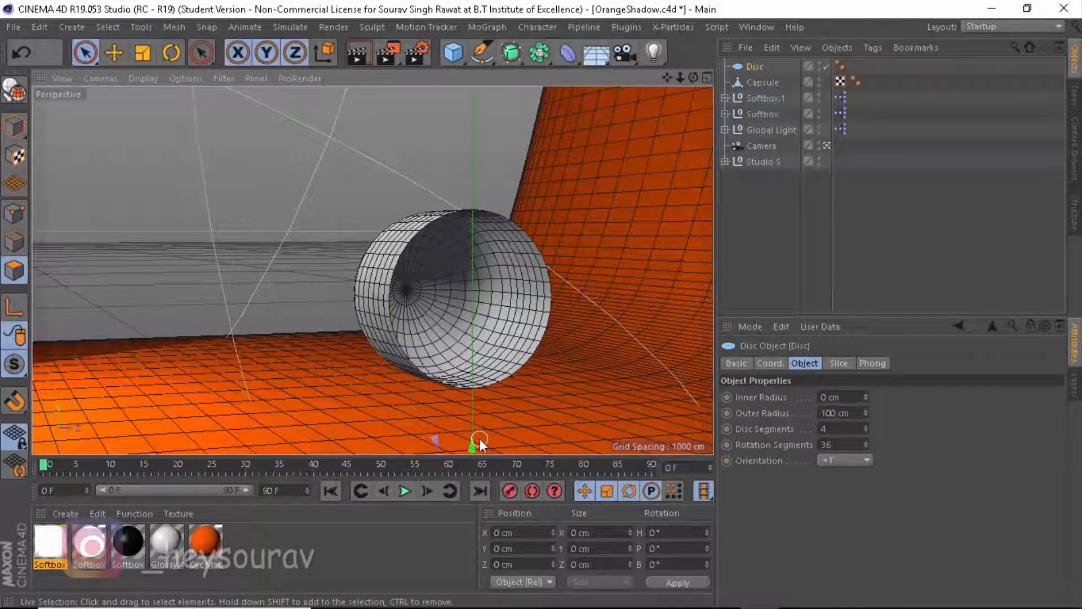
pyautogui.moveTo(475, 448); pyautogui.dragTo(502, 262)
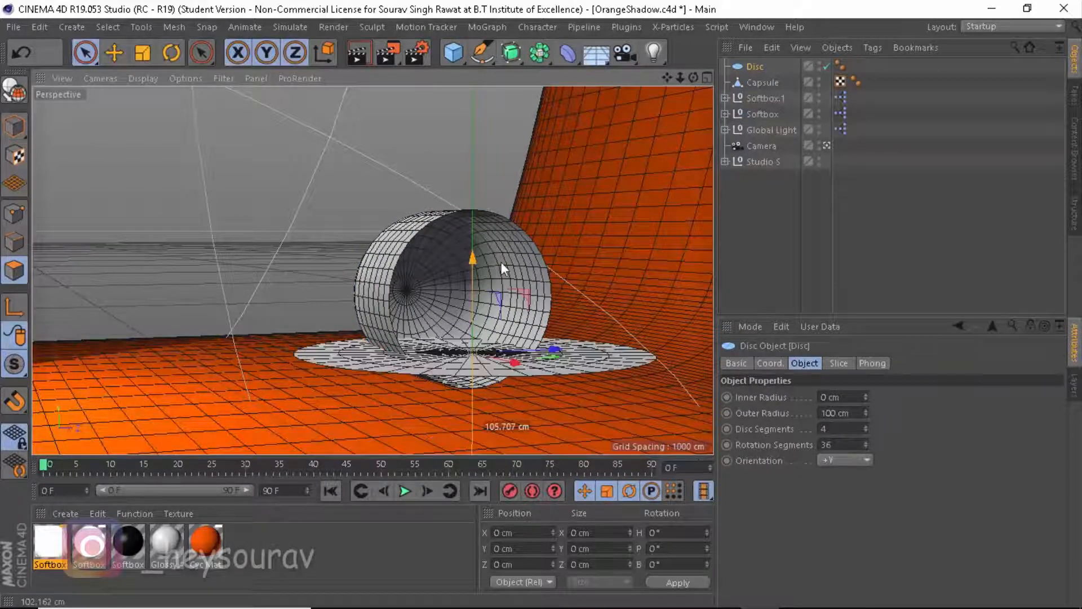
pyautogui.click(851, 460)
pyautogui.click(838, 473)
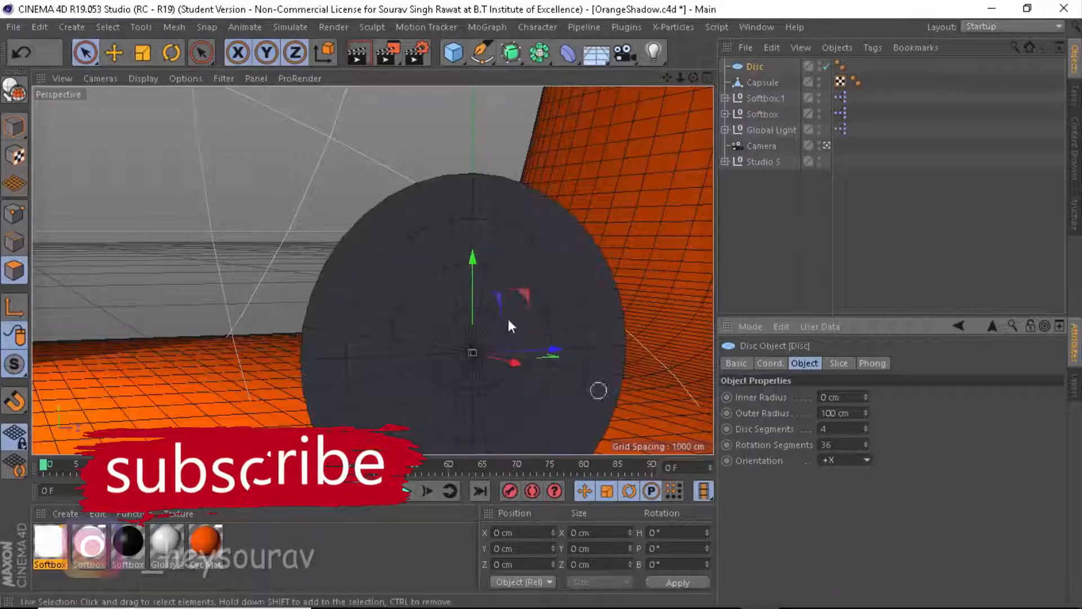
# Set the disc's outer radius to 50 cm and move it up until it covers the half capsule's opening.
pyautogui.click(849, 398)
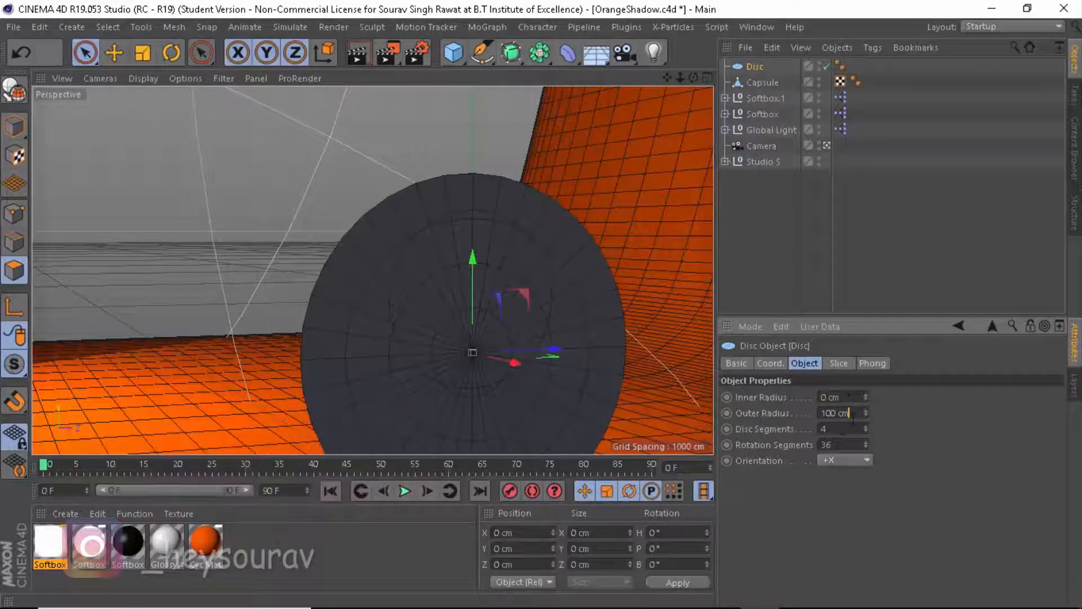
pyautogui.write('75')
pyautogui.press('Return')
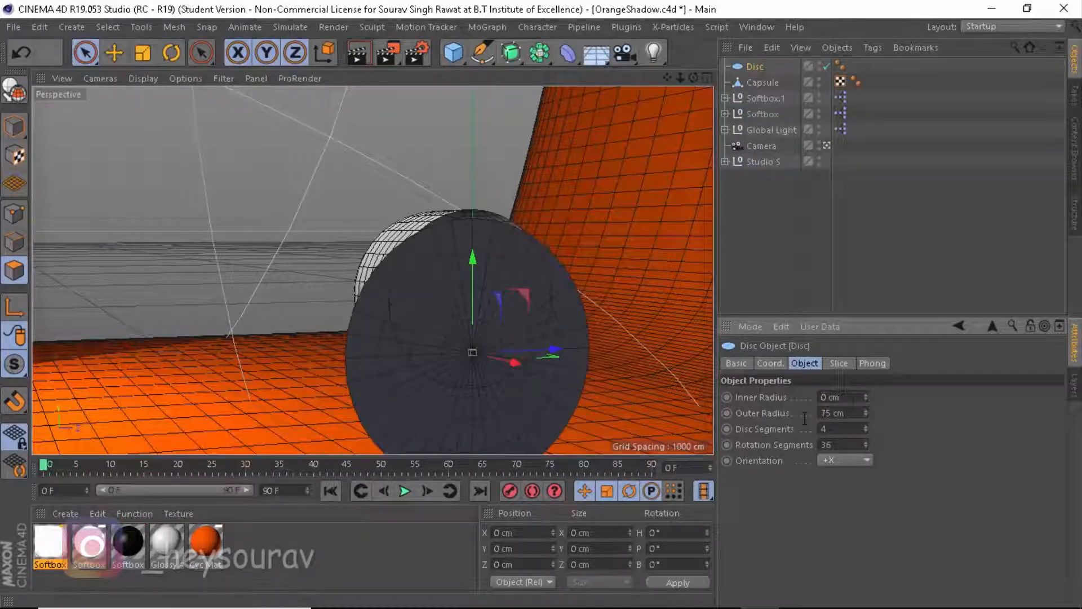
pyautogui.write('50')
pyautogui.press('Return')
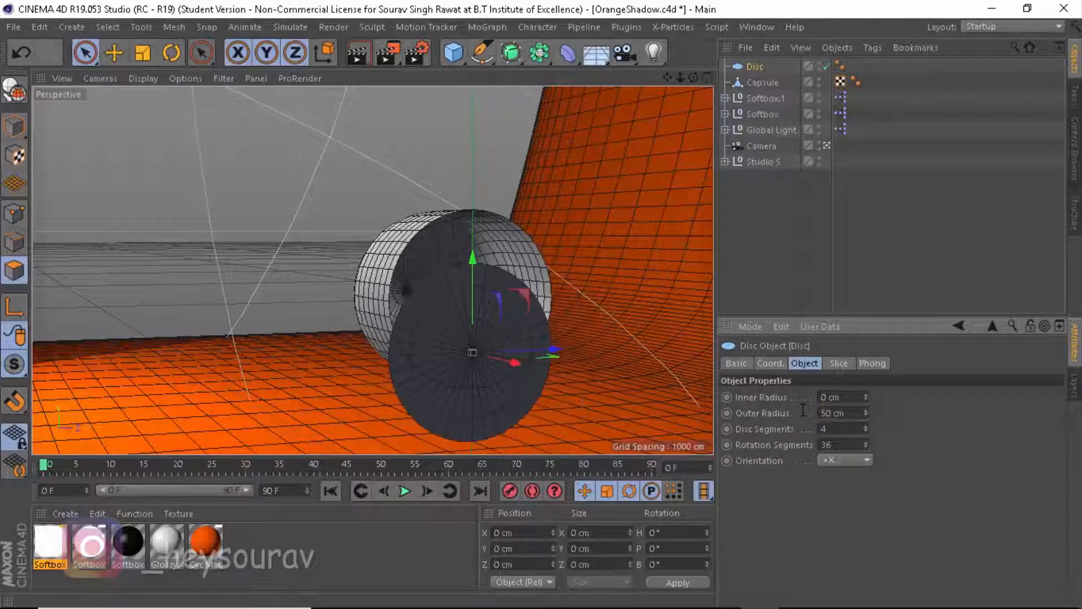
pyautogui.moveTo(471, 261); pyautogui.dragTo(458, 208)
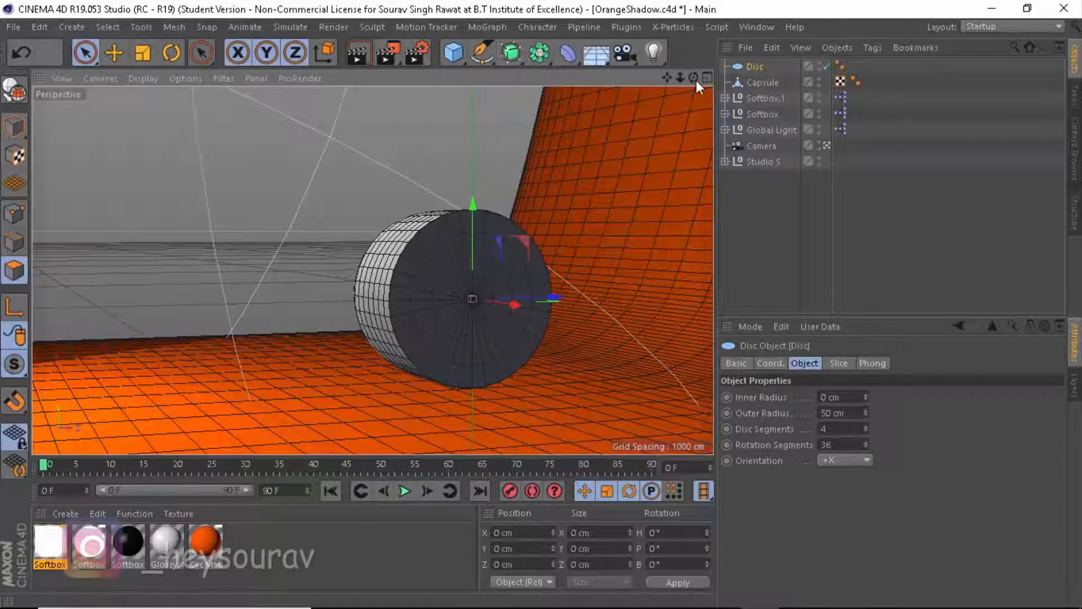
pyautogui.moveTo(693, 78)
pyautogui.mouseDown()
pyautogui.moveTo(598, 124)
pyautogui.moveTo(728, 78)
pyautogui.moveTo(626, 107)
pyautogui.moveTo(530, 116)
pyautogui.moveTo(708, 84)
pyautogui.mouseUp()
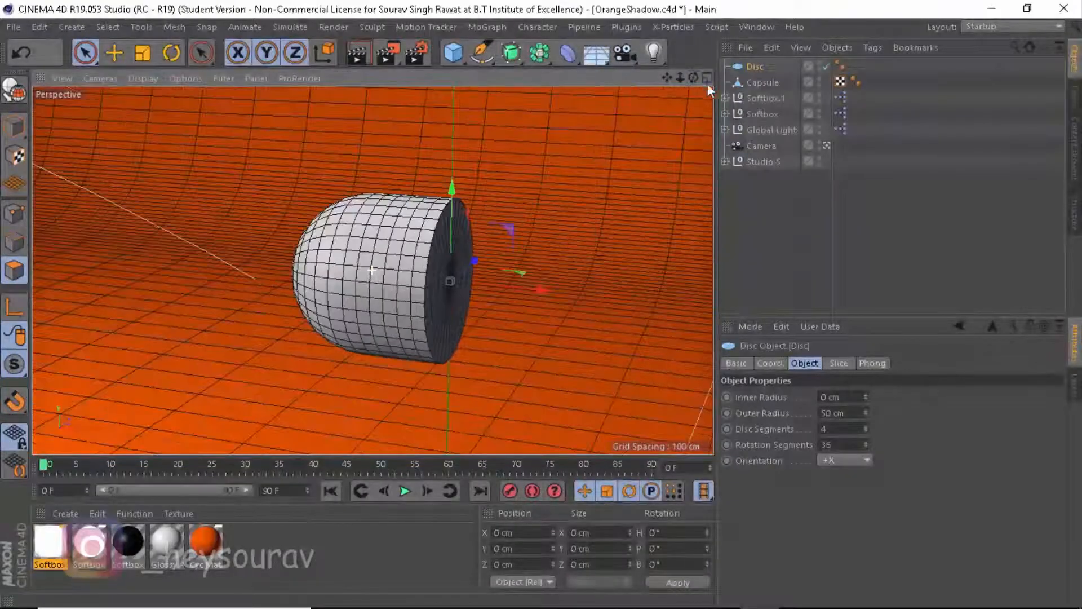
# Merge the disc and the half capsule into one object with Connect Objects + Delete, and clear the selection.
pyautogui.keyDown('ctrl'); pyautogui.click(758, 82); pyautogui.keyUp('ctrl')
pyautogui.click(849, 47)
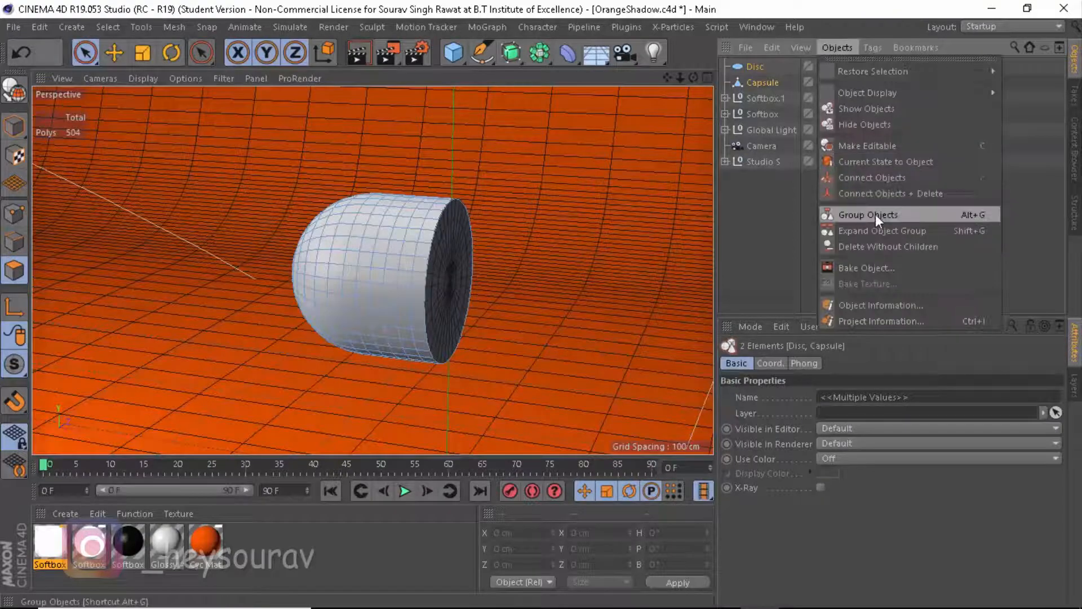
pyautogui.click(875, 194)
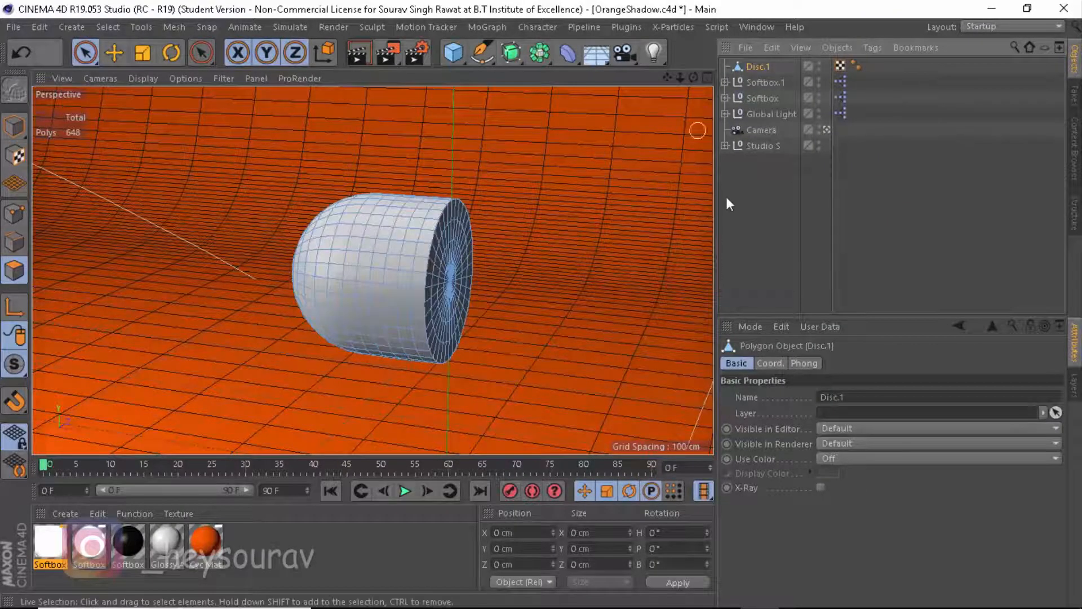
pyautogui.click(537, 228)
pyautogui.keyDown('alt'); pyautogui.moveTo(527, 230); pyautogui.dragTo(494, 177); pyautogui.keyUp('alt')
pyautogui.moveTo(694, 78); pyautogui.dragTo(729, 63)
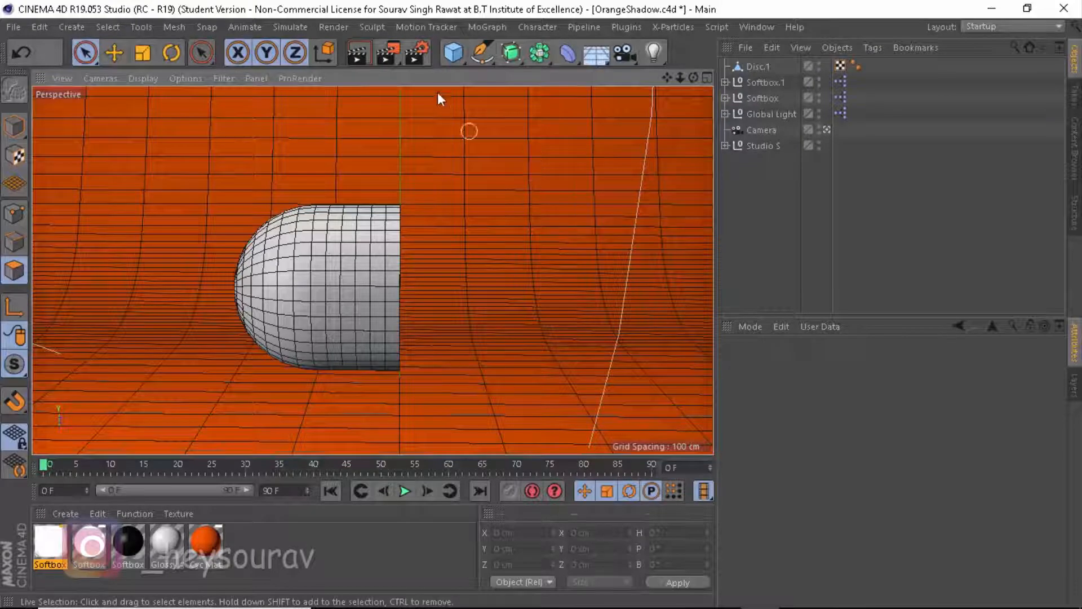
# Add a new Capsule, set its orientation to +X, and raise it about 136 cm so it overlaps the closed half capsule.
pyautogui.click(451, 52)
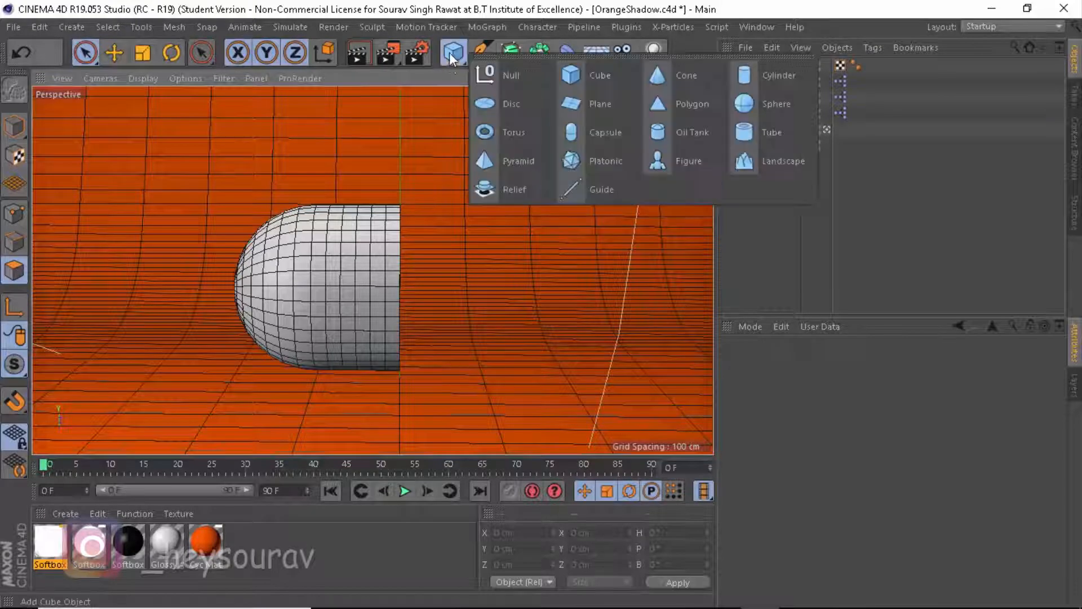
pyautogui.click(590, 130)
pyautogui.click(852, 477)
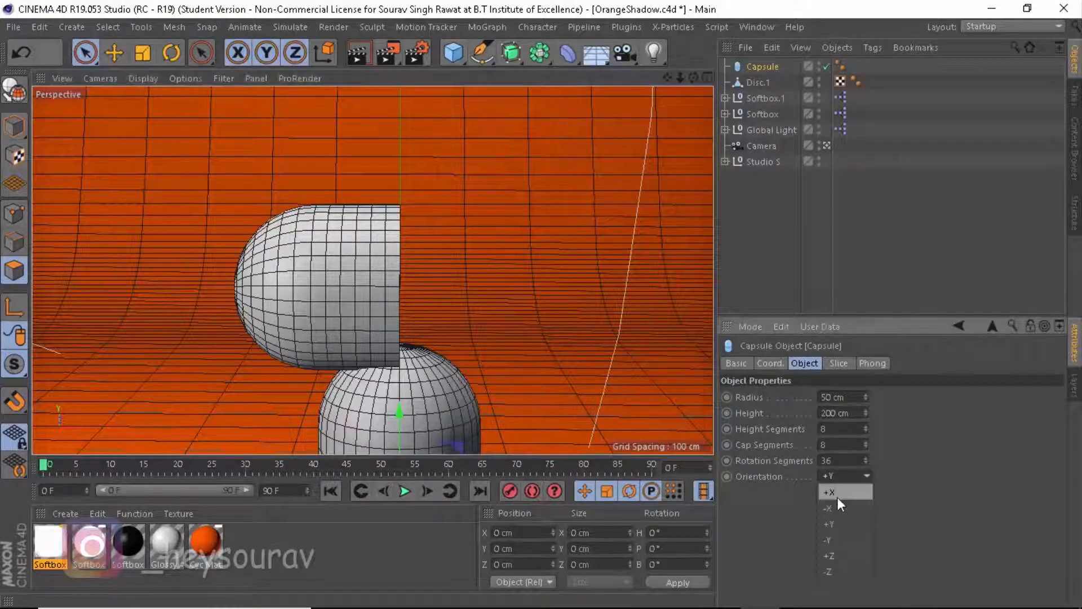
pyautogui.click(837, 497)
pyautogui.moveTo(398, 367); pyautogui.dragTo(407, 214)
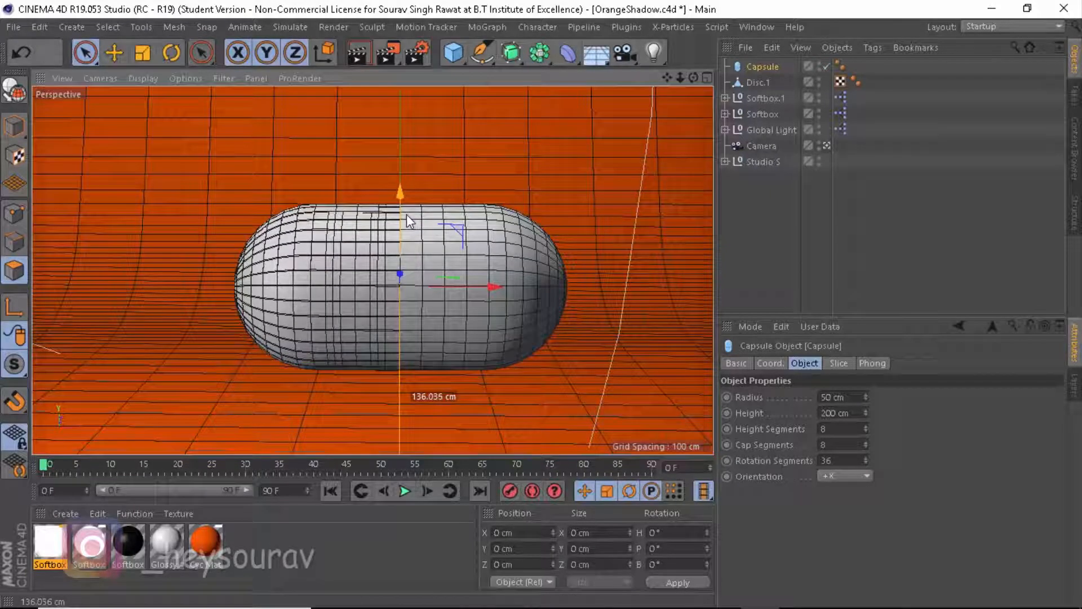
# Examine how the new capsule lines up with the closed half in the Right, Top, Front and Perspective views.
pyautogui.click(708, 77)
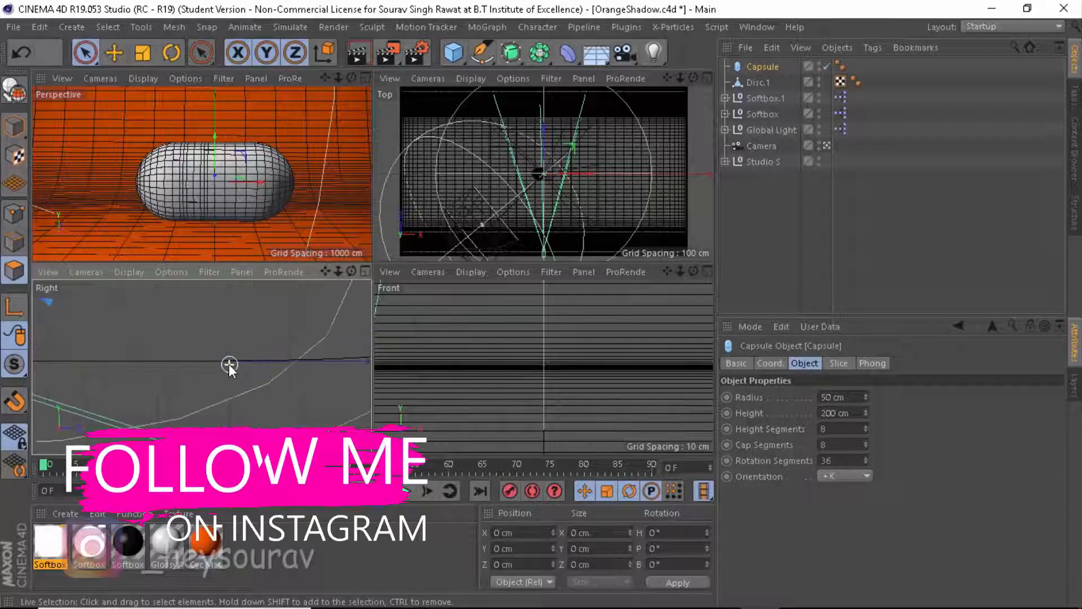
pyautogui.scroll(4, 229, 367)
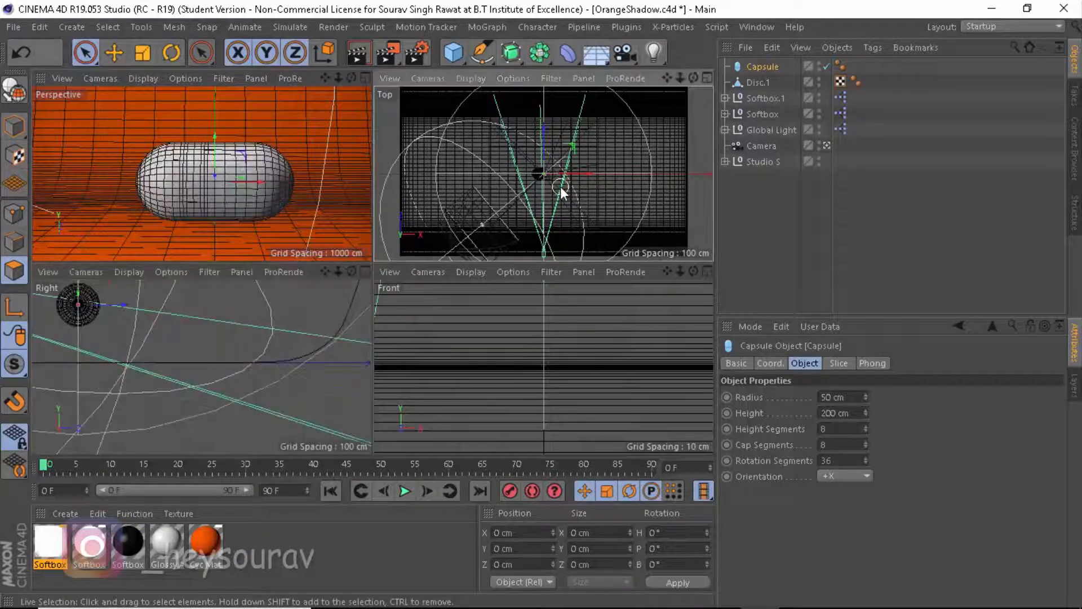
pyautogui.scroll(-2, 561, 189)
pyautogui.scroll(1, 561, 186)
pyautogui.scroll(-4, 563, 355)
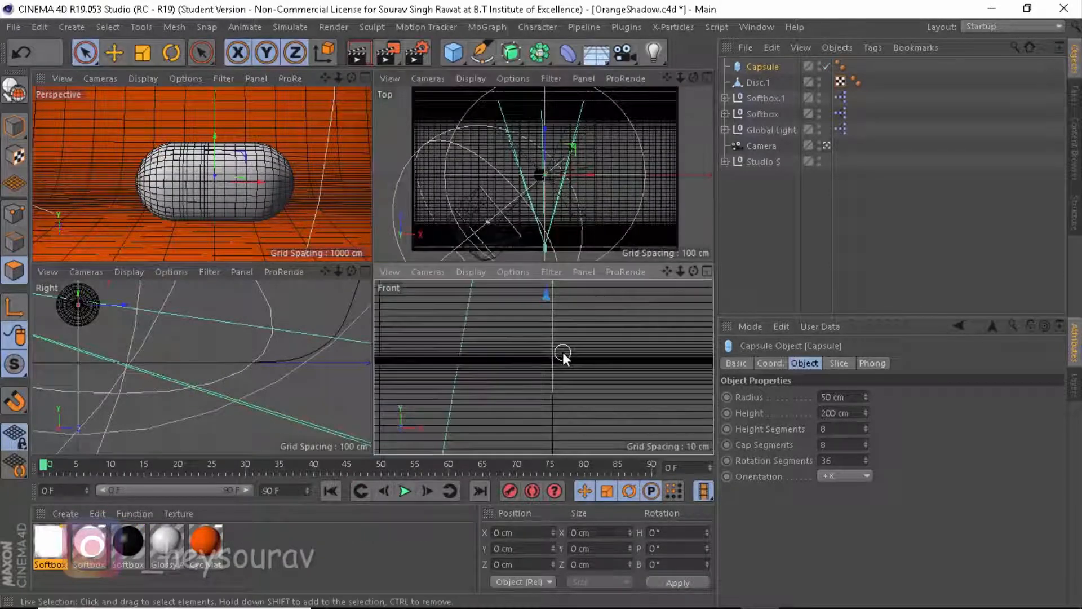
pyautogui.scroll(5, 563, 354)
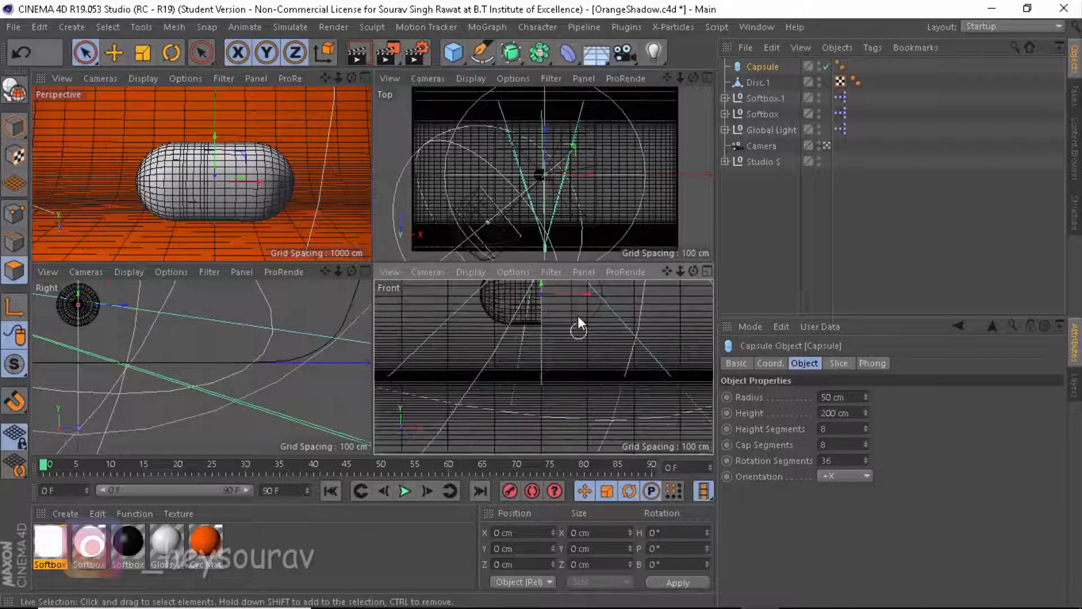
pyautogui.moveTo(667, 271); pyautogui.dragTo(676, 329)
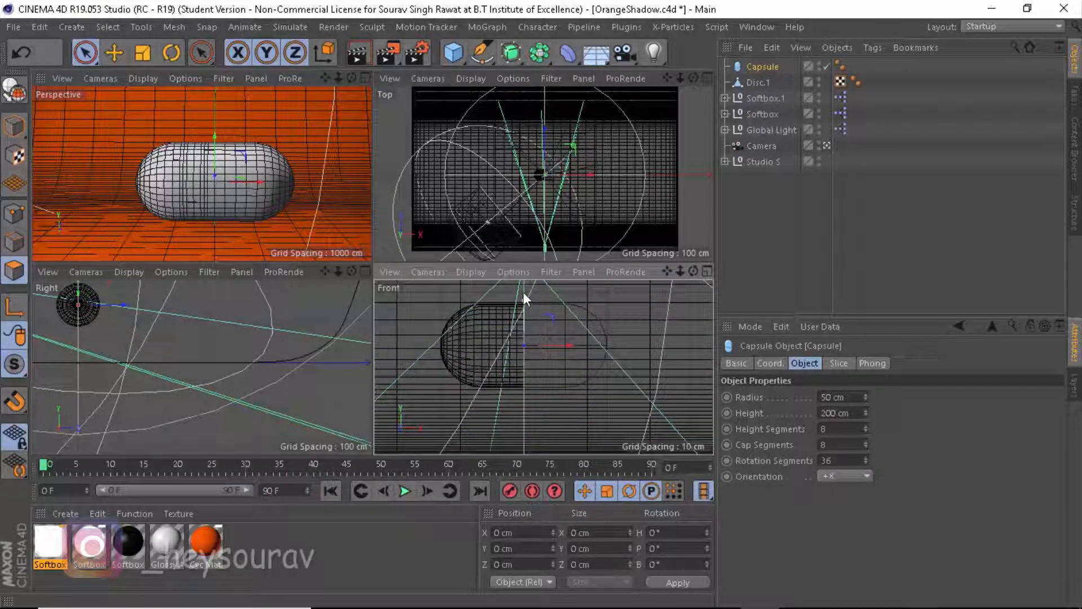
pyautogui.click(365, 79)
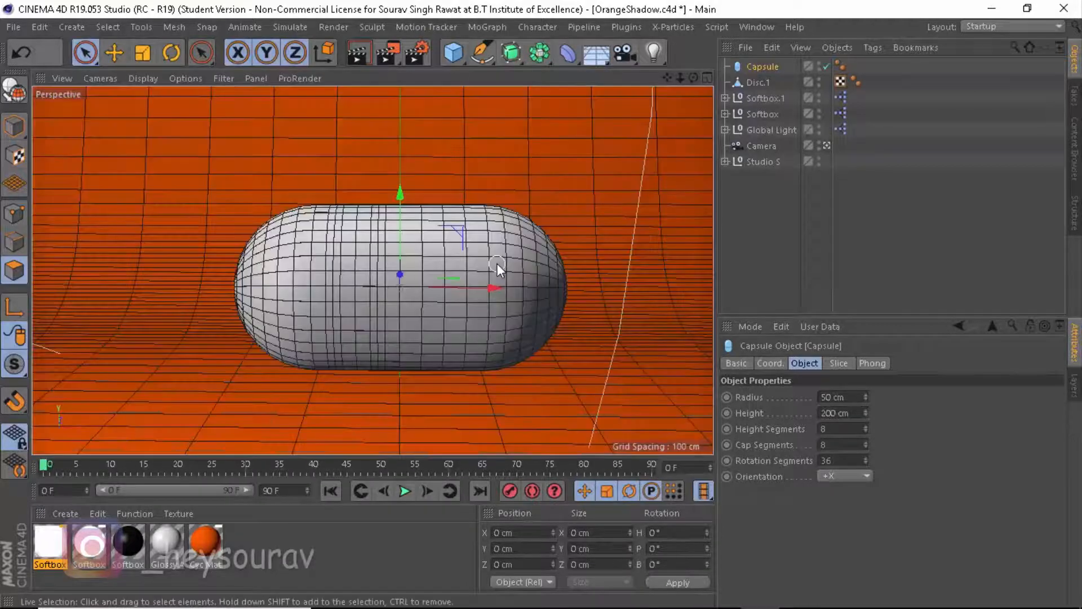
pyautogui.scroll(3, 434, 265)
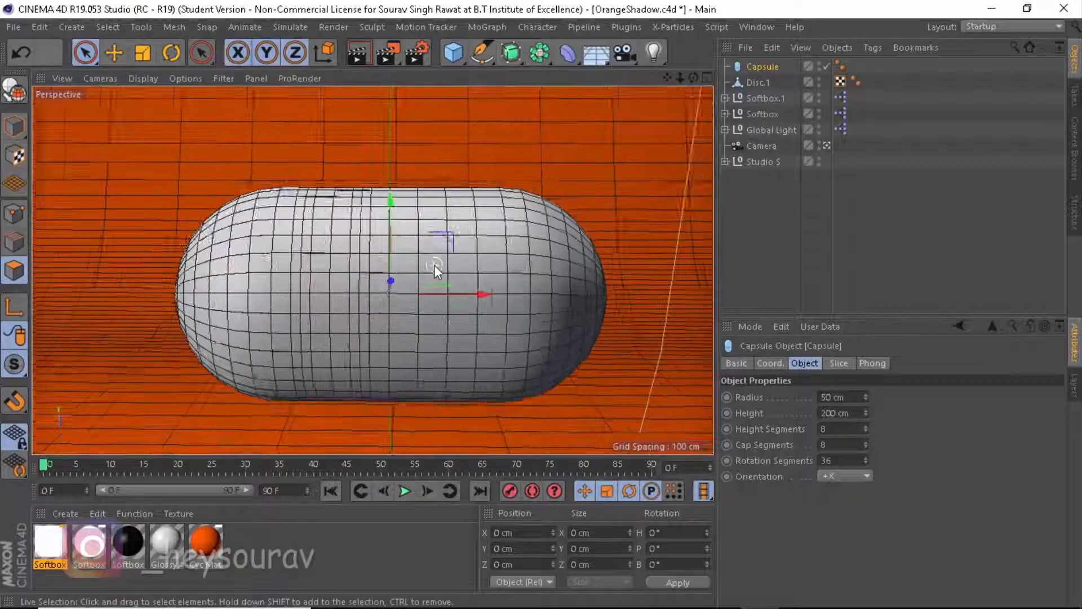
pyautogui.scroll(-2, 434, 265)
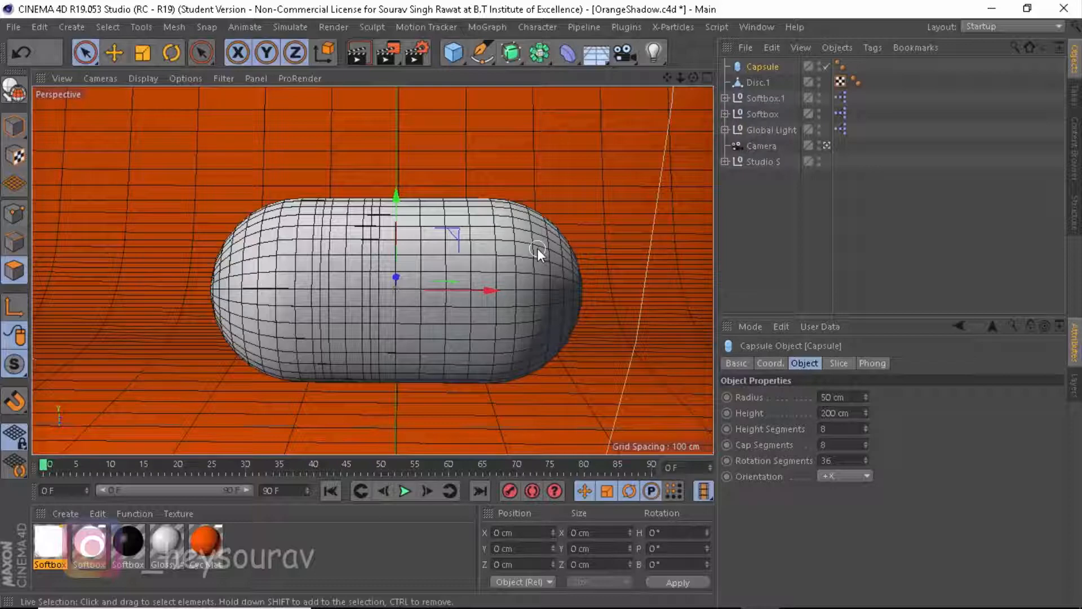
# Hide the merged half-capsule object in the editor and rename it solid_part.
pyautogui.click(818, 81)
pyautogui.click(749, 83)
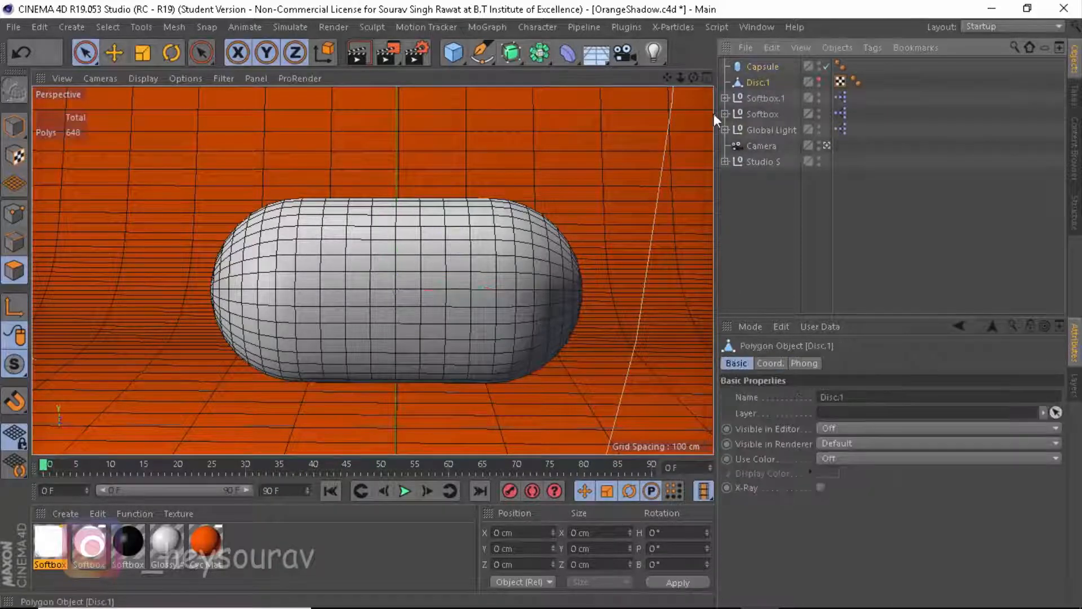
pyautogui.doubleClick(759, 83)
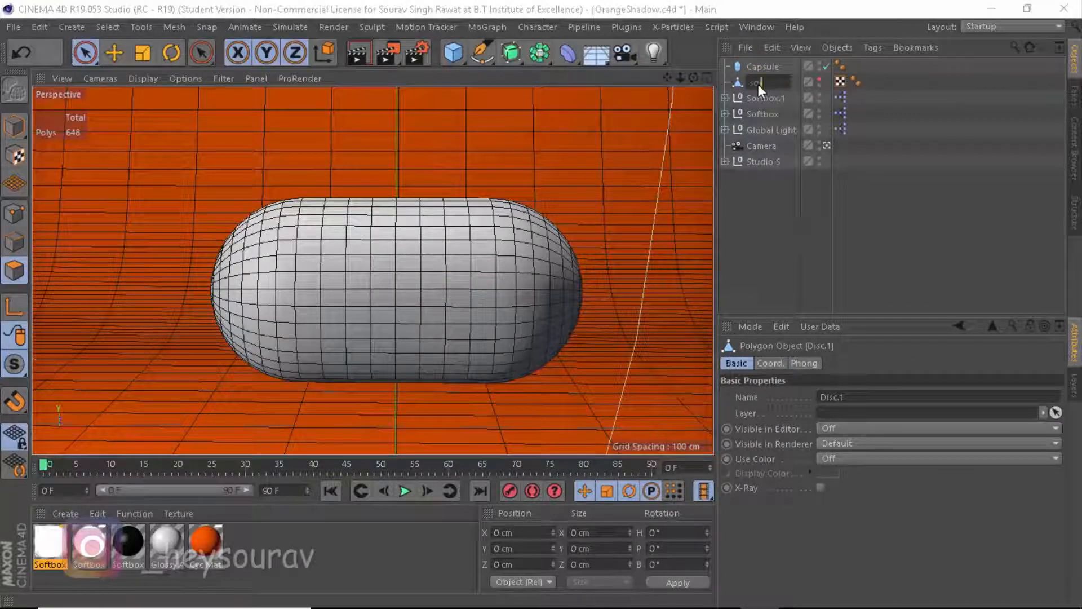
pyautogui.write('solid_part')
pyautogui.press('Return')
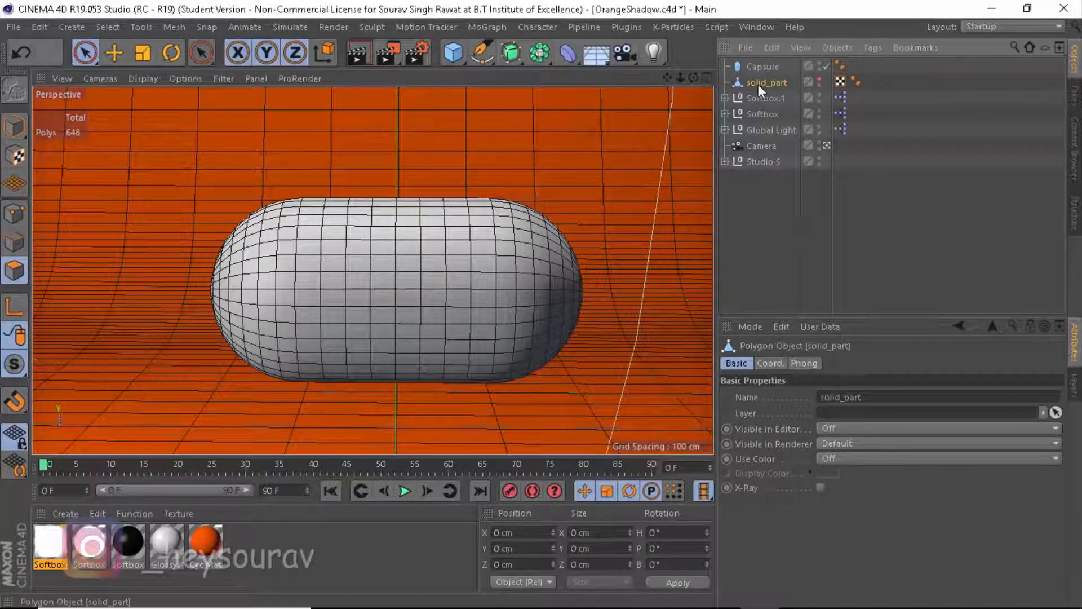
# Make the new capsule editable, select all polygons of its left half with Rectangle Selection, and delete them.
pyautogui.click(753, 70)
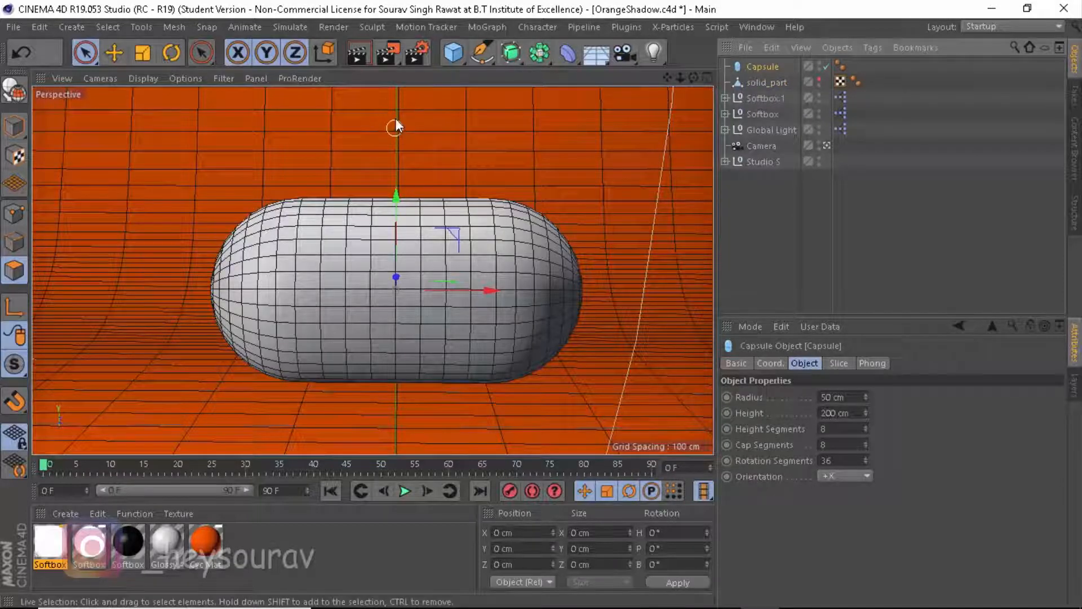
pyautogui.click(19, 90)
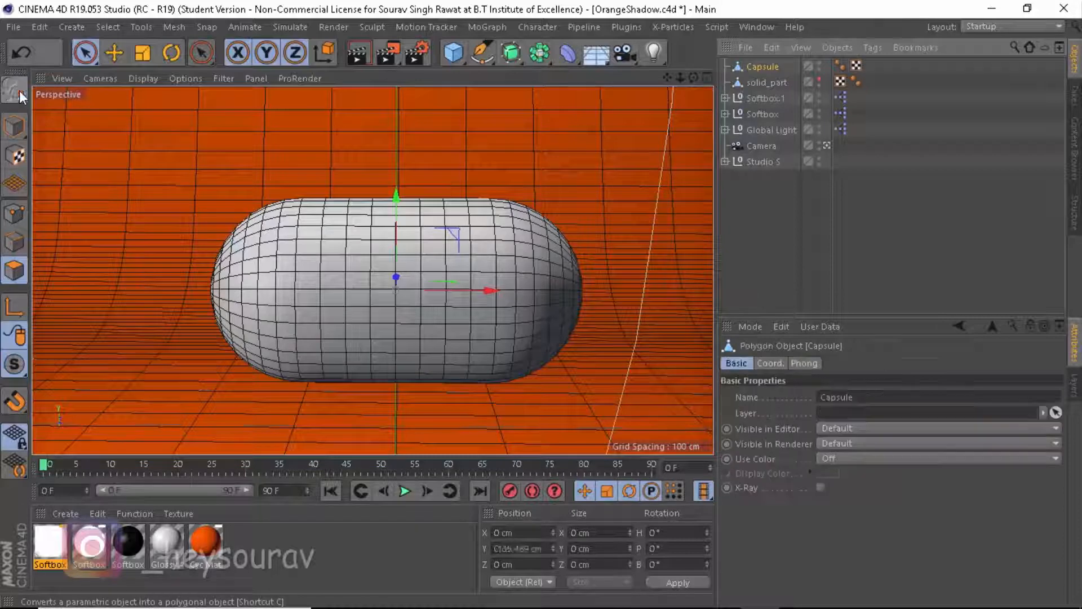
pyautogui.moveTo(84, 56); pyautogui.dragTo(111, 97)
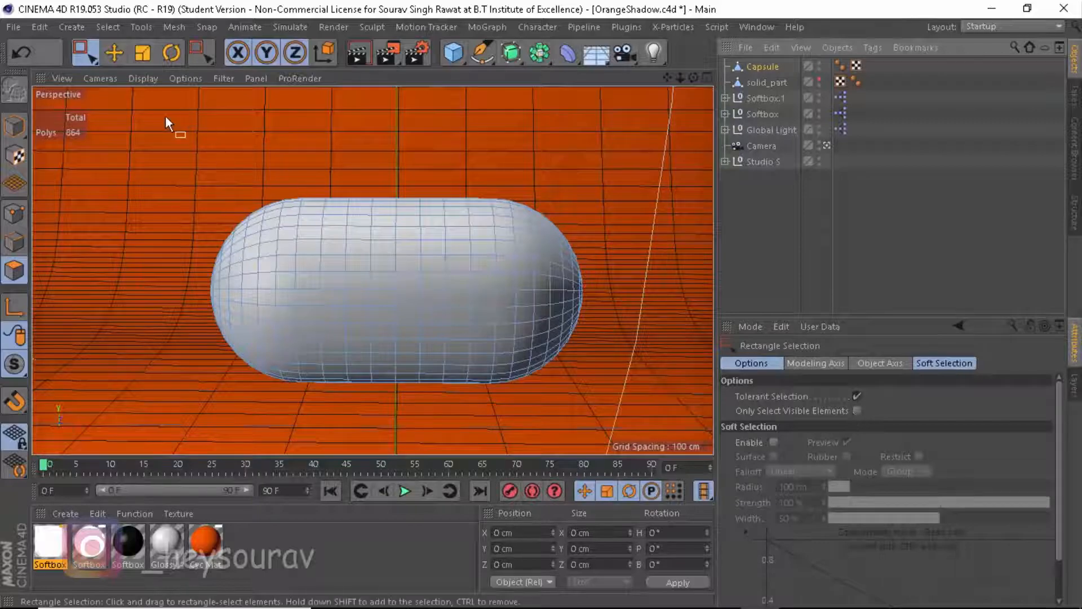
pyautogui.moveTo(164, 116); pyautogui.dragTo(389, 452)
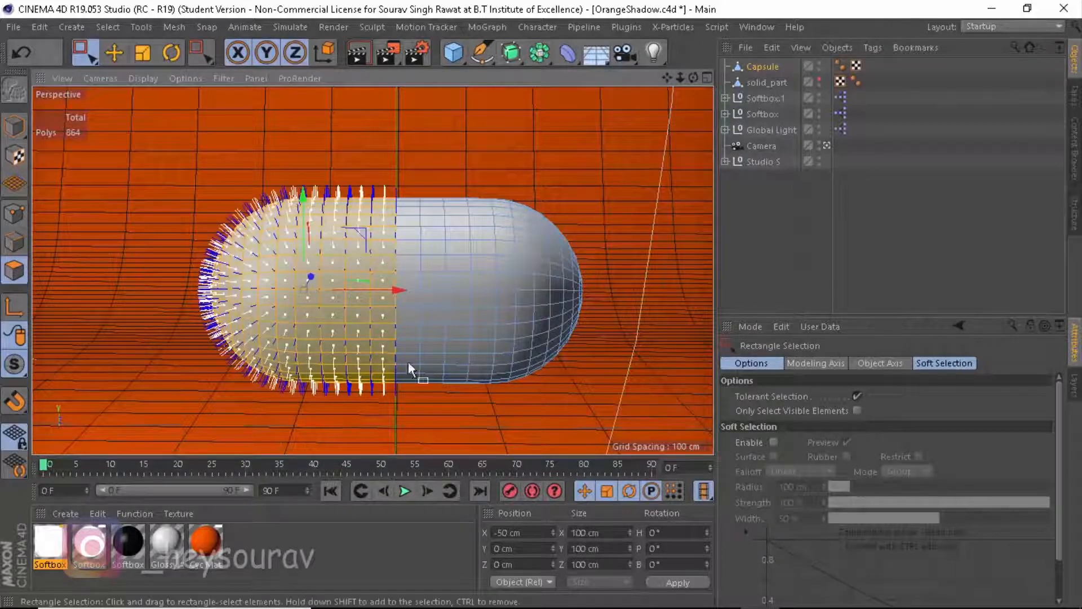
pyautogui.moveTo(694, 77); pyautogui.dragTo(698, 101)
pyautogui.press('Delete')
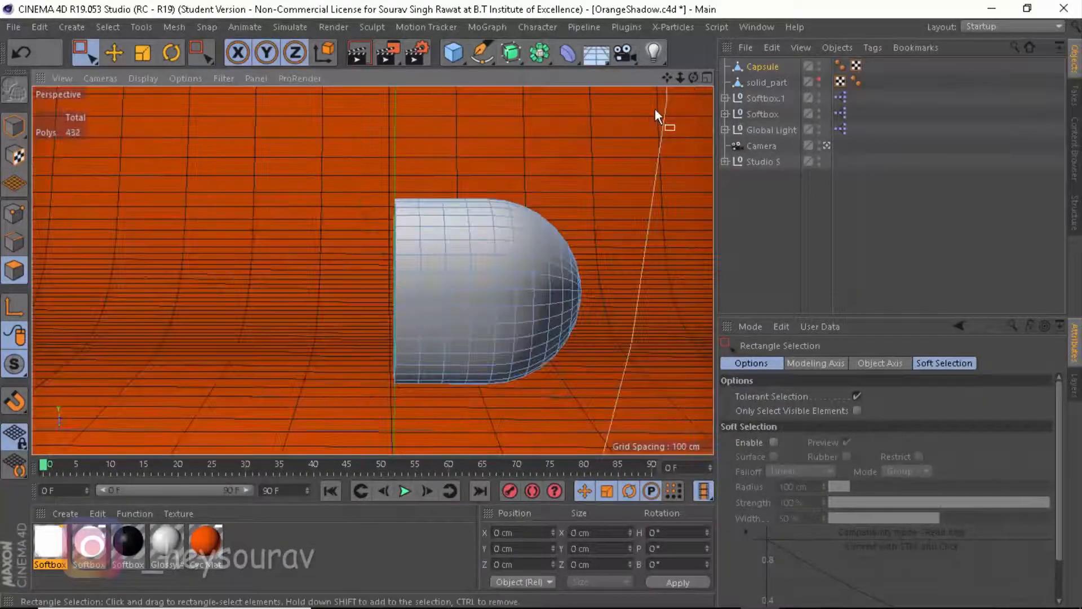
# Switch to Live Selection, make solid_part visible in the editor again, and deselect all objects.
pyautogui.click(114, 51)
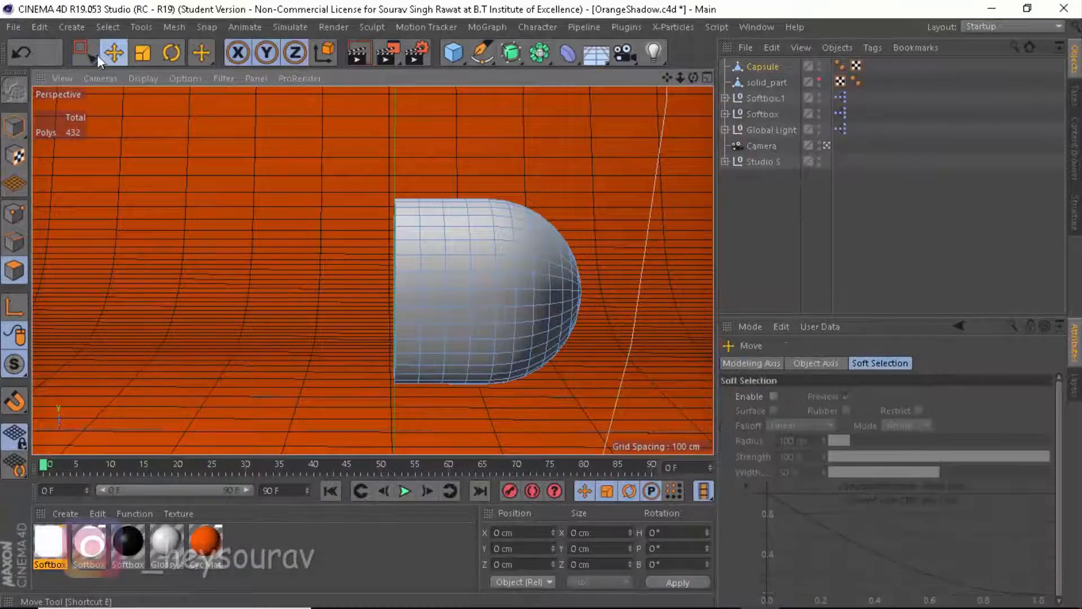
pyautogui.moveTo(97, 49); pyautogui.dragTo(164, 75)
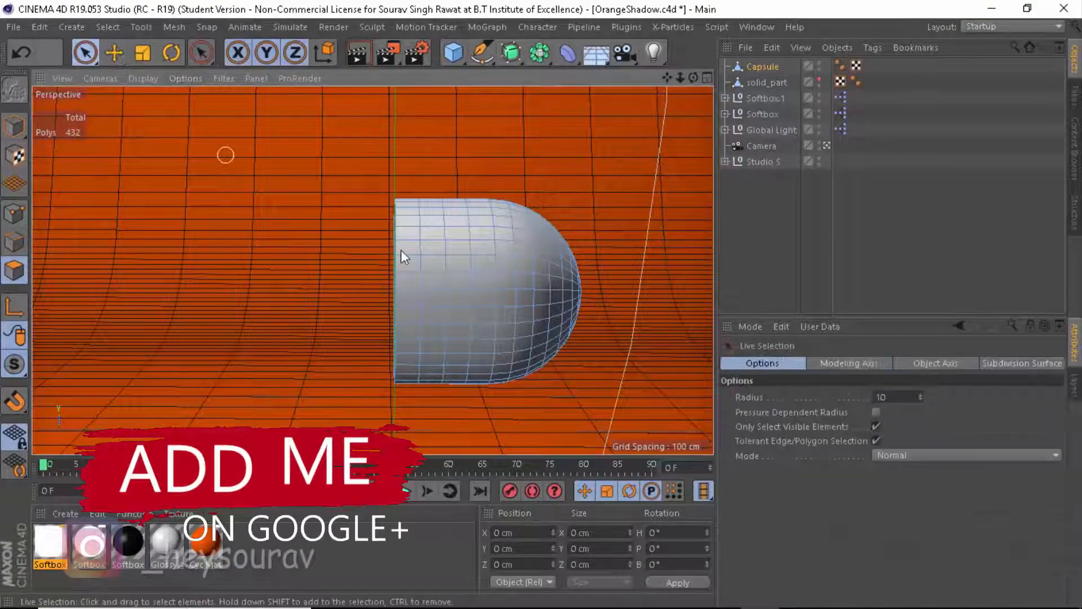
pyautogui.moveTo(693, 77)
pyautogui.mouseDown()
pyautogui.moveTo(553, 77)
pyautogui.moveTo(555, 88)
pyautogui.moveTo(699, 83)
pyautogui.mouseUp()
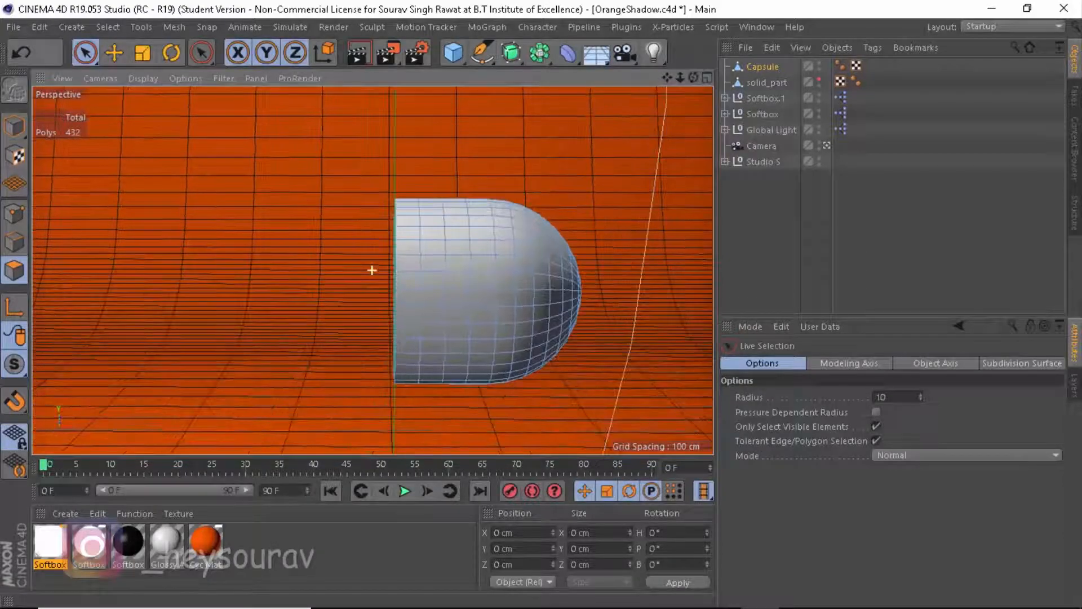
pyautogui.click(820, 78)
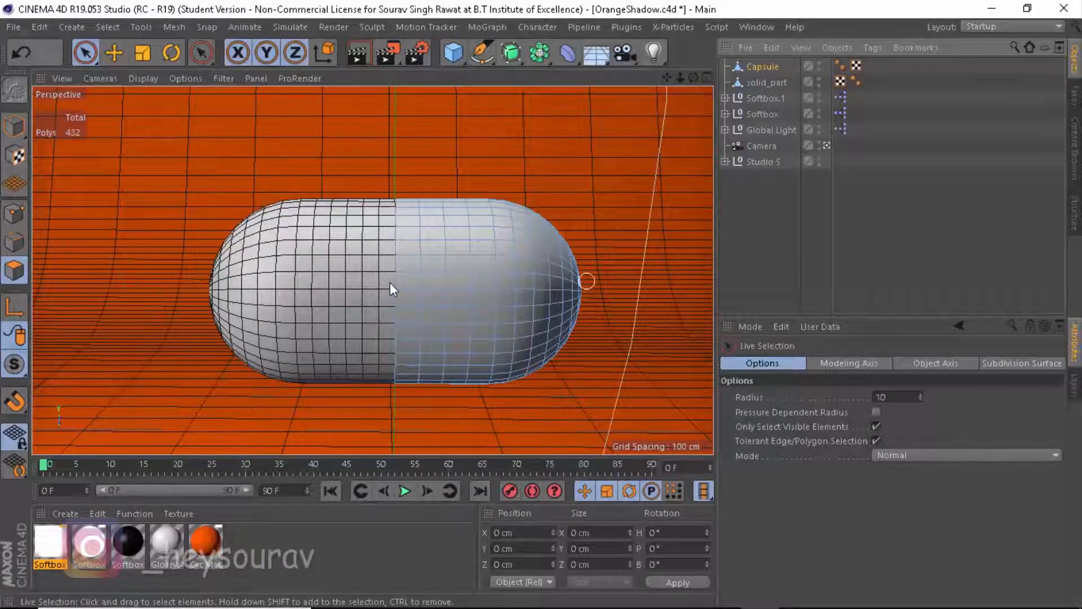
pyautogui.click(728, 216)
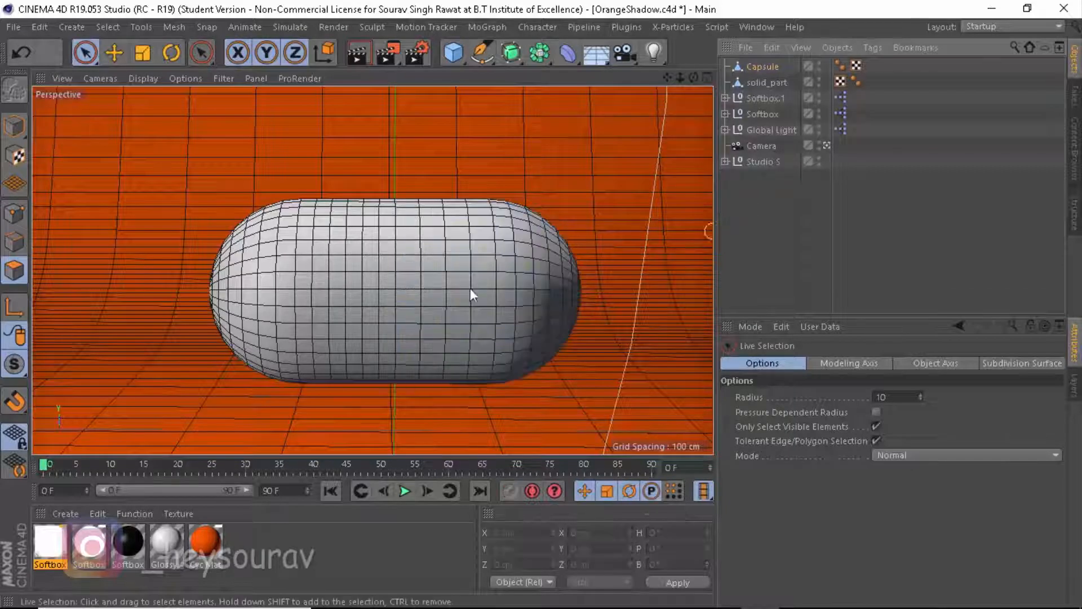
# Create a new material and name it SolidMaterial in the Material Editor.
pyautogui.click(303, 554)
pyautogui.doubleClick(304, 553)
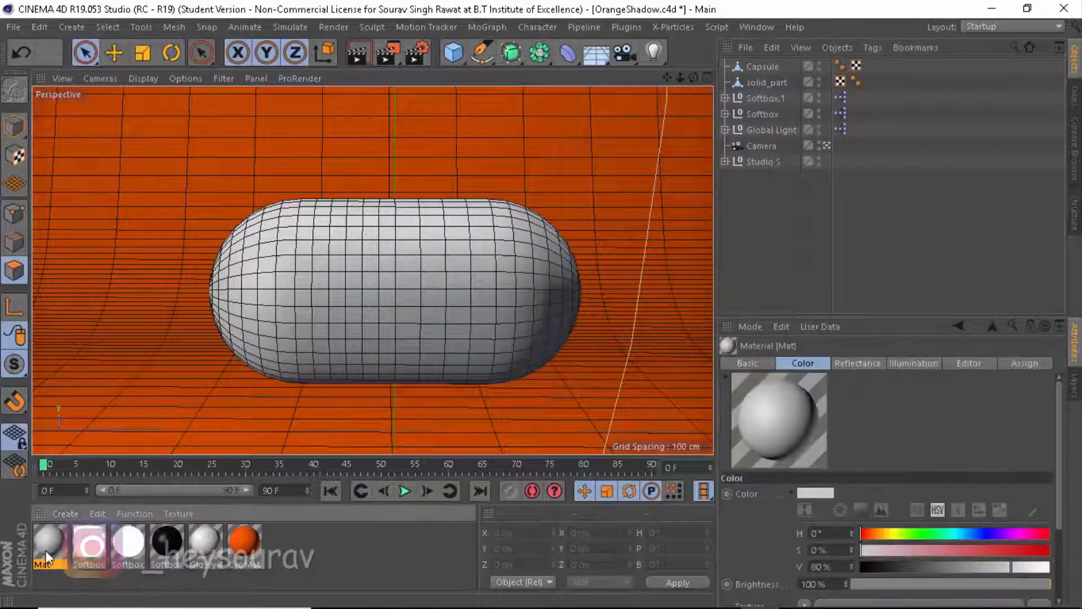
pyautogui.doubleClick(46, 551)
pyautogui.write('So')
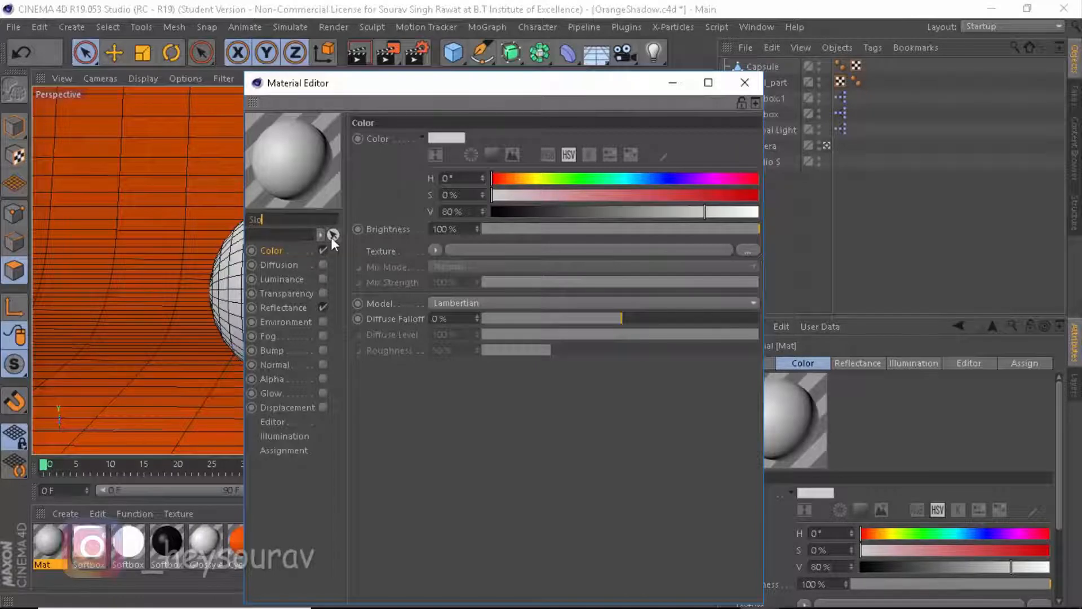
pyautogui.write('lidMaterial')
pyautogui.press('Return')
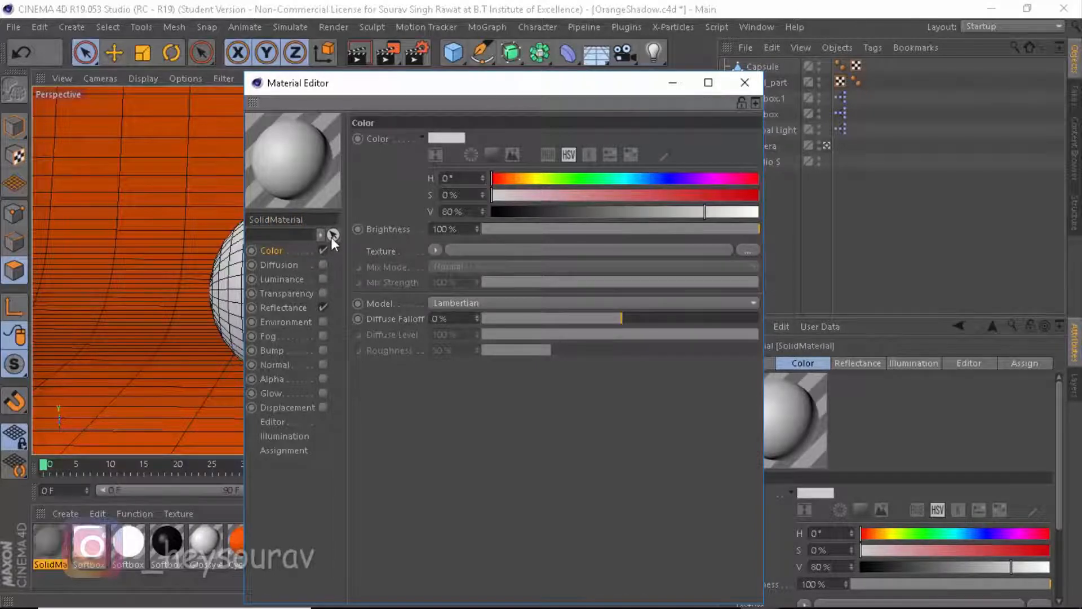
# Remove the Default Specular layer from SolidMaterial's reflectance and add a Beckmann layer.
pyautogui.click(290, 309)
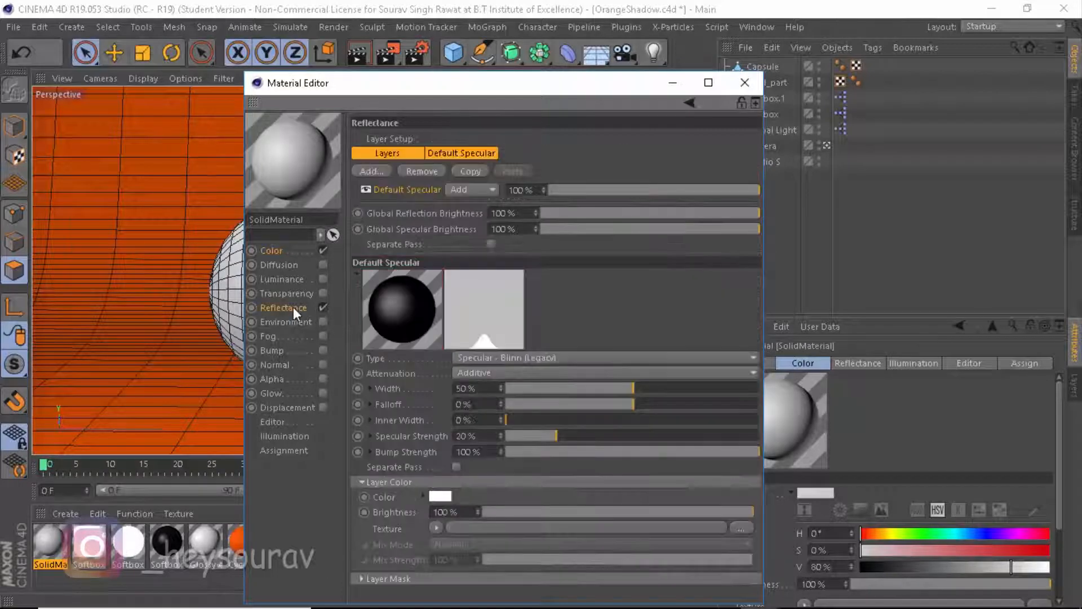
pyautogui.click(426, 170)
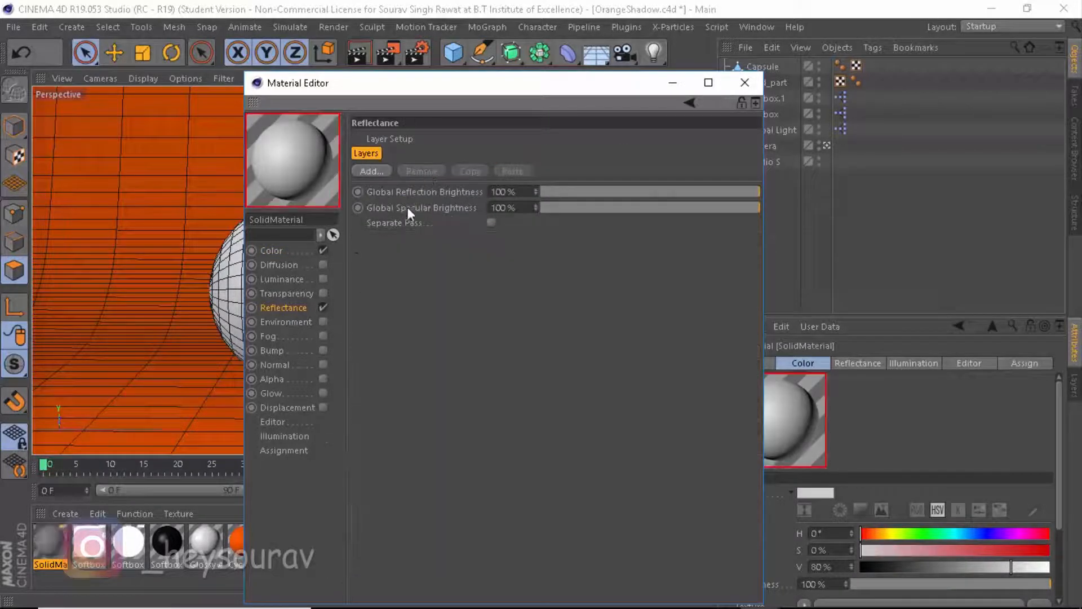
pyautogui.click(380, 174)
pyautogui.click(438, 174)
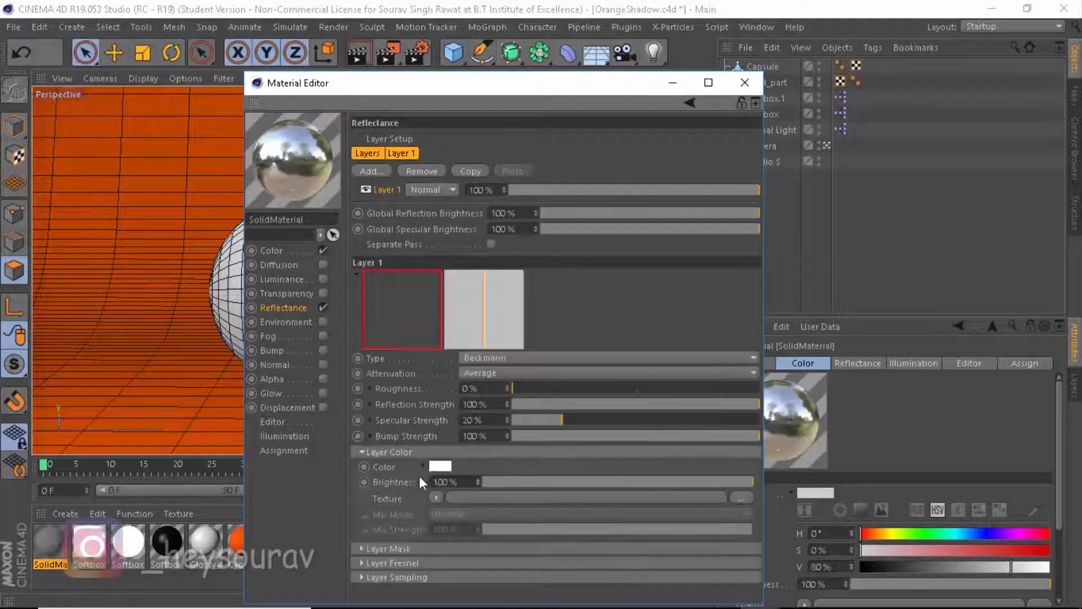
# Set the Fresnel of SolidMaterial's Beckmann layer to Dielectric, entering an IOR of 1.45 and finally choosing the Glass preset.
pyautogui.click(363, 564)
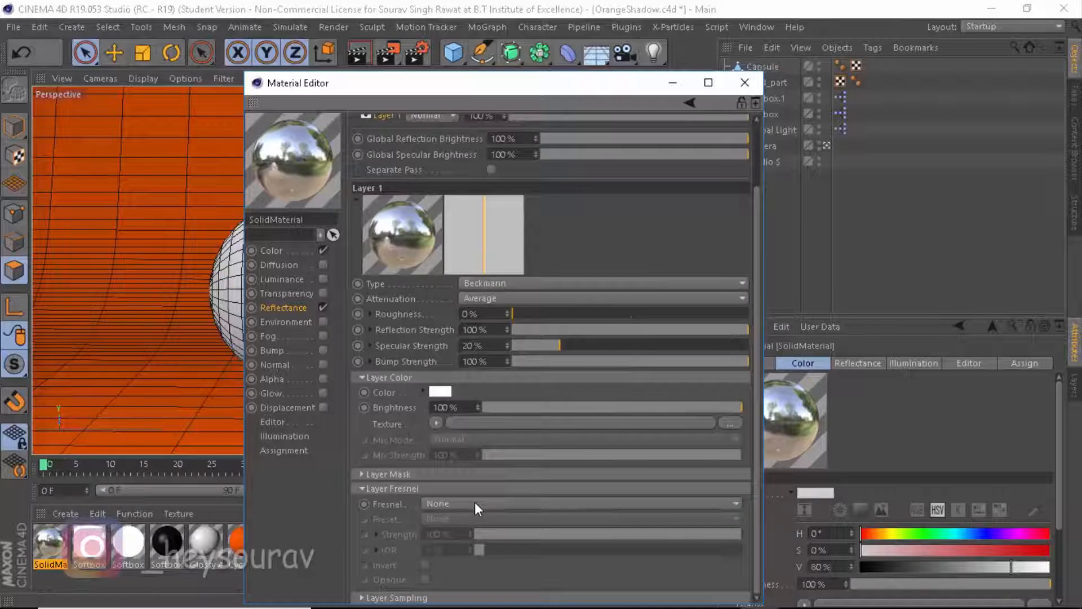
pyautogui.click(474, 502)
pyautogui.click(458, 533)
pyautogui.click(426, 550)
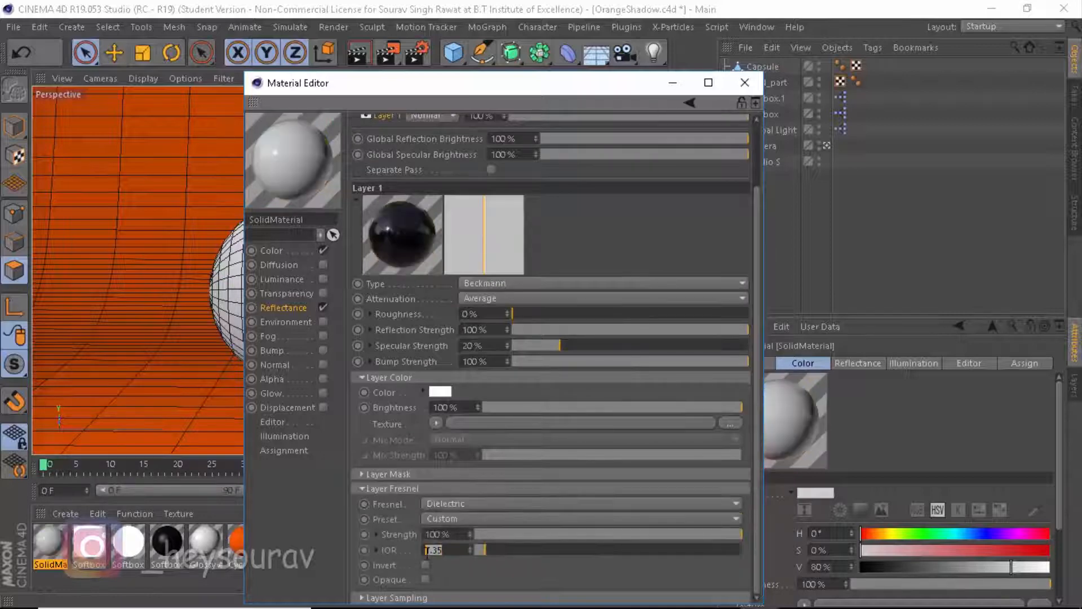
pyautogui.write('1.')
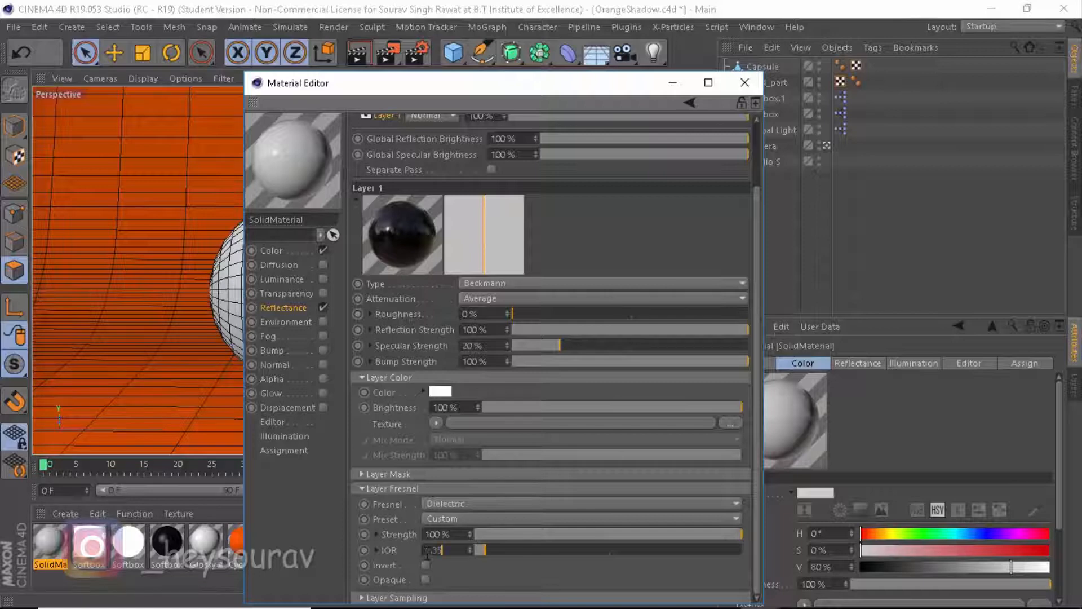
pyautogui.write('45')
pyautogui.press('Return')
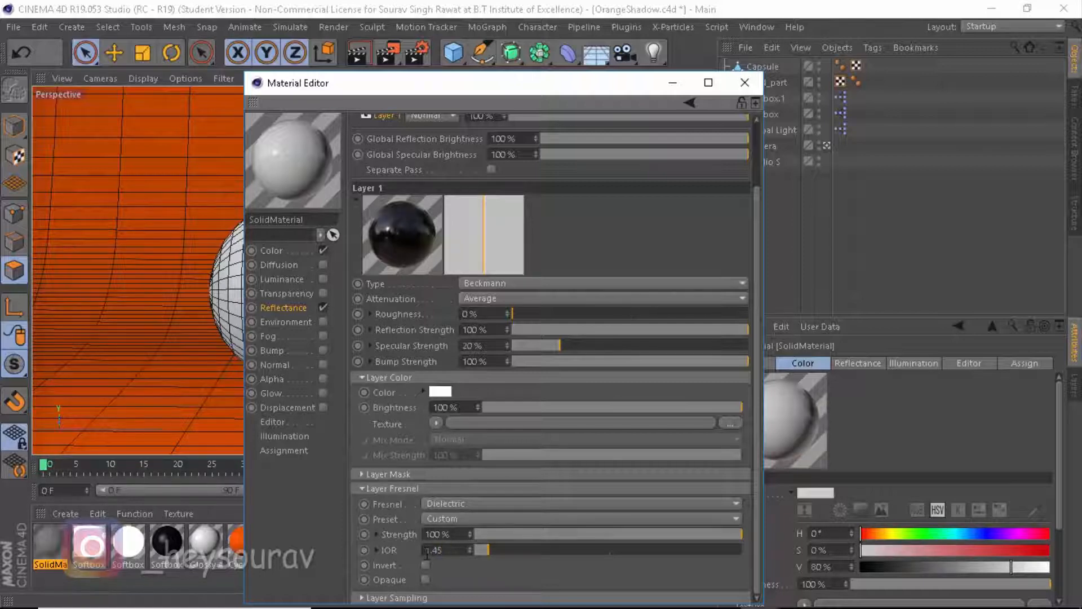
pyautogui.click(455, 519)
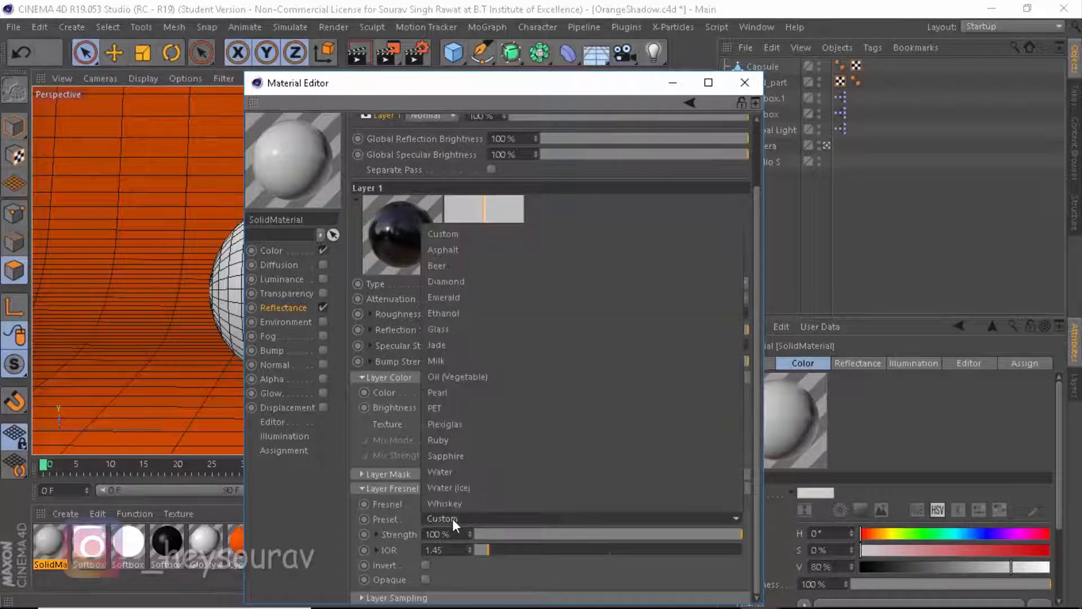
pyautogui.click(458, 329)
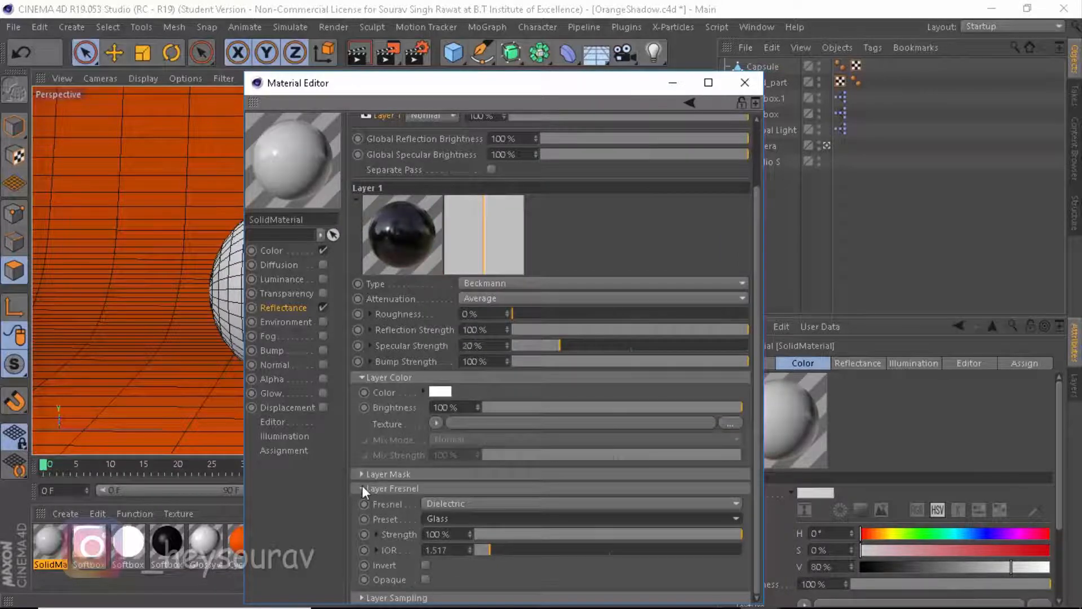
# Disable SolidMaterial's Color channel and enable Transparency with a refraction of 1.6.
pyautogui.click(273, 251)
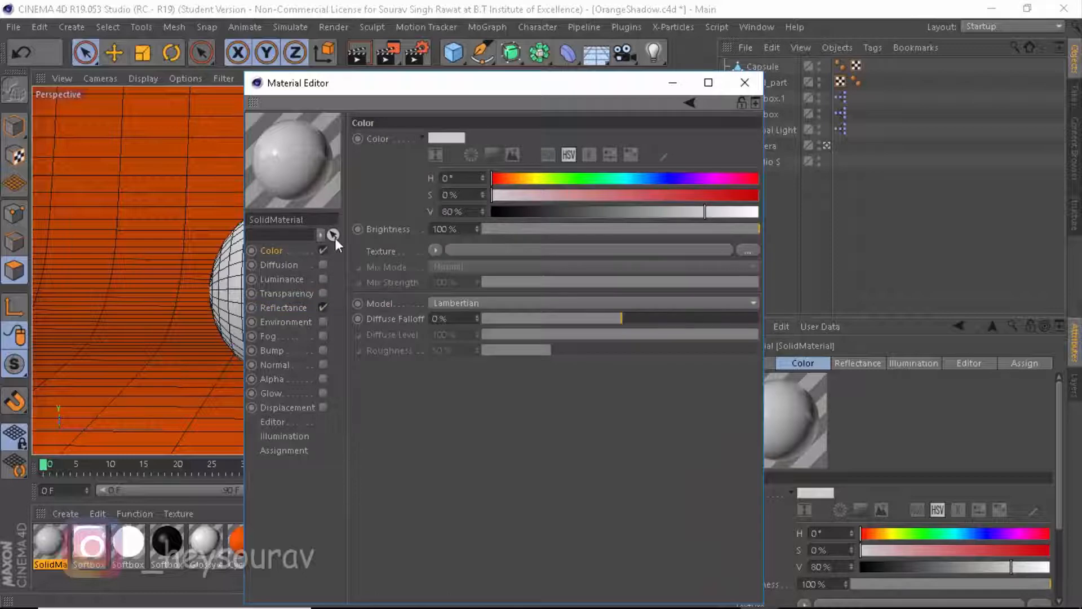
pyautogui.click(322, 250)
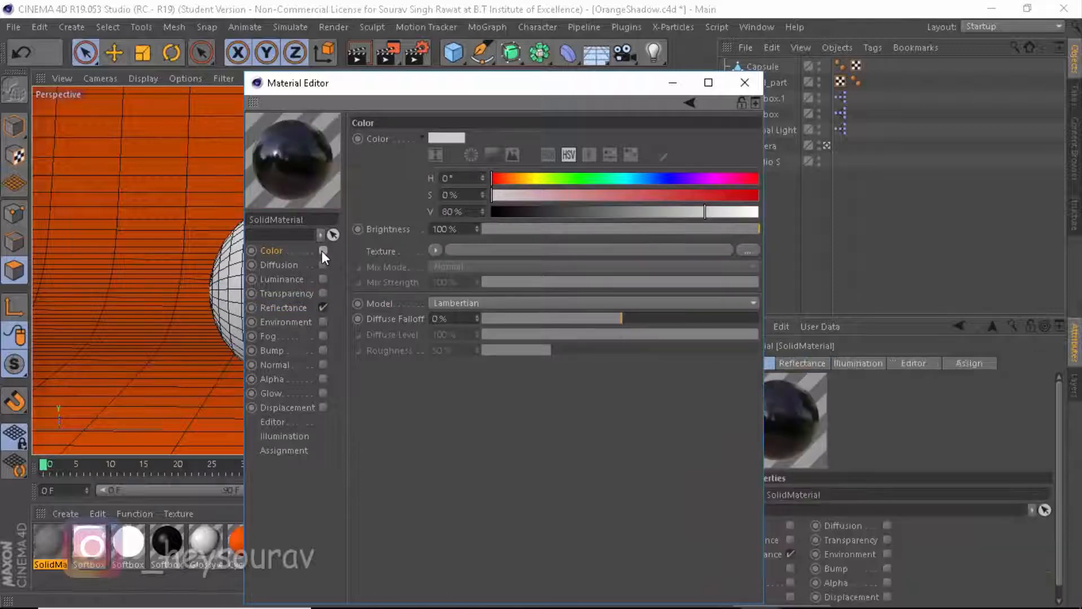
pyautogui.click(285, 294)
pyautogui.click(320, 293)
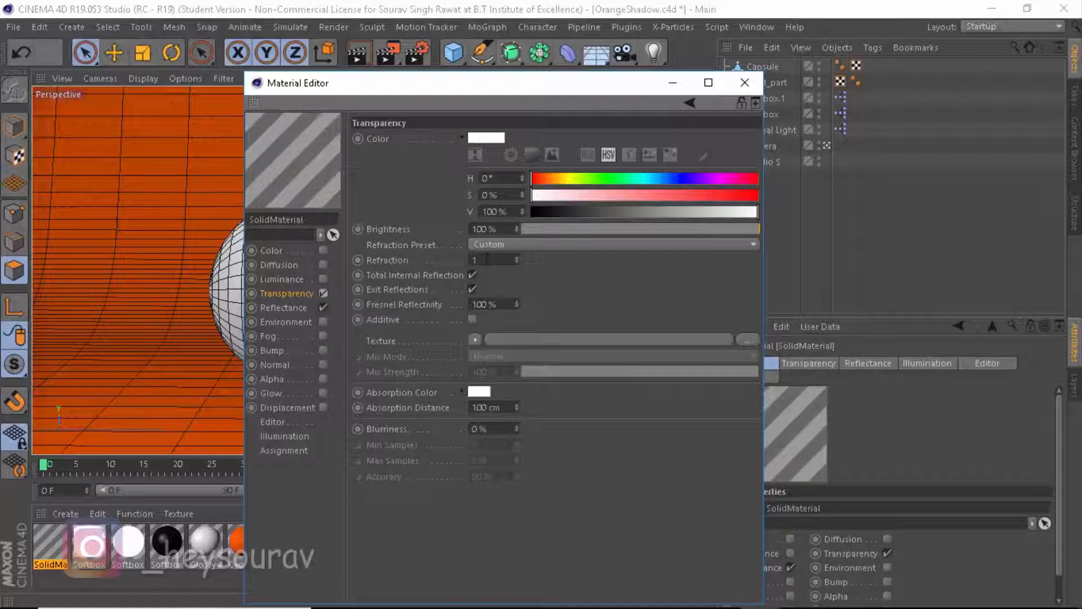
pyautogui.click(484, 260)
pyautogui.write('.6')
pyautogui.press('Return')
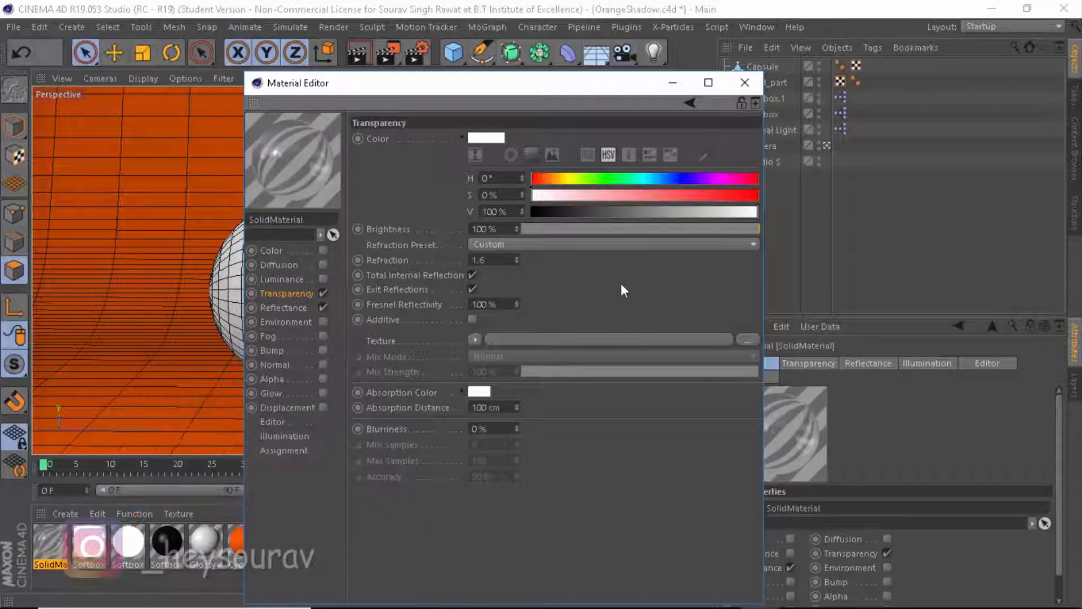
pyautogui.click(745, 83)
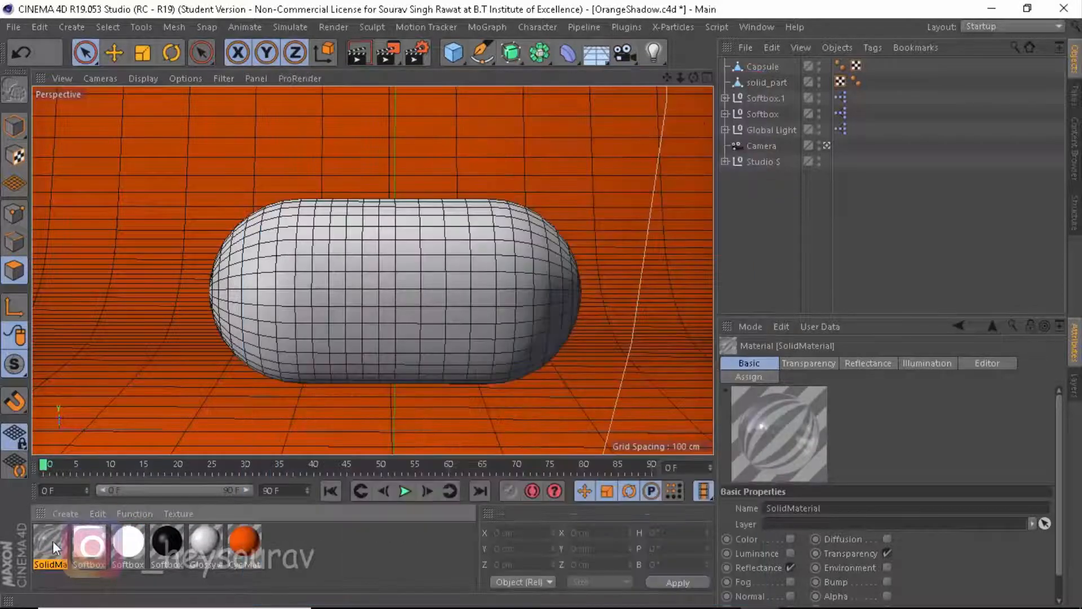
# Apply SolidMaterial to the open Capsule half and rename that object glass.
pyautogui.moveTo(514, 368)
pyautogui.mouseDown()
pyautogui.moveTo(779, 85)
pyautogui.moveTo(767, 67)
pyautogui.mouseUp()
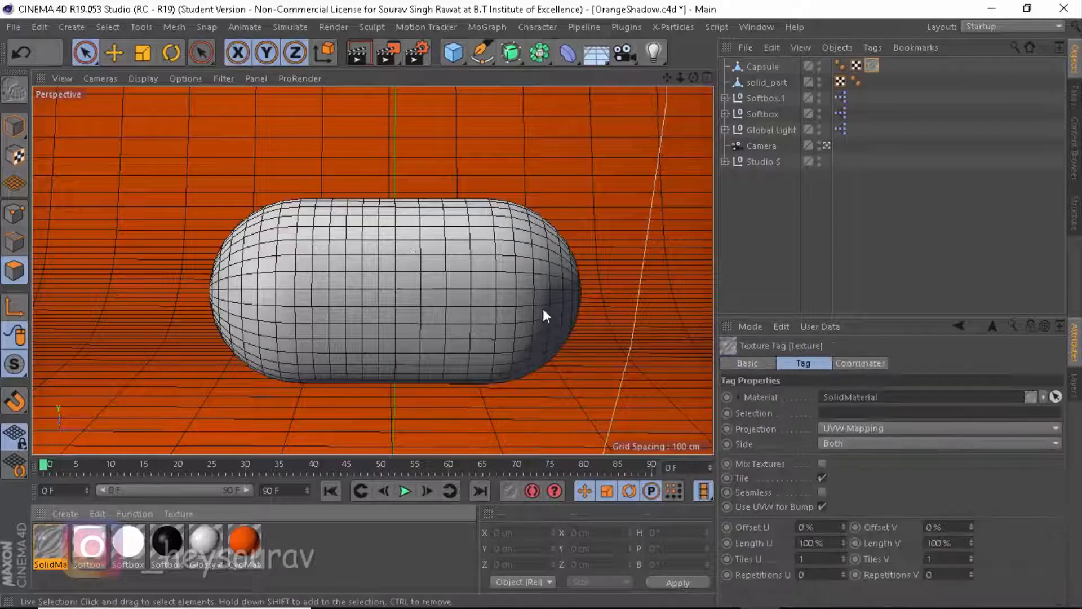
pyautogui.doubleClick(773, 66)
pyautogui.write('glas')
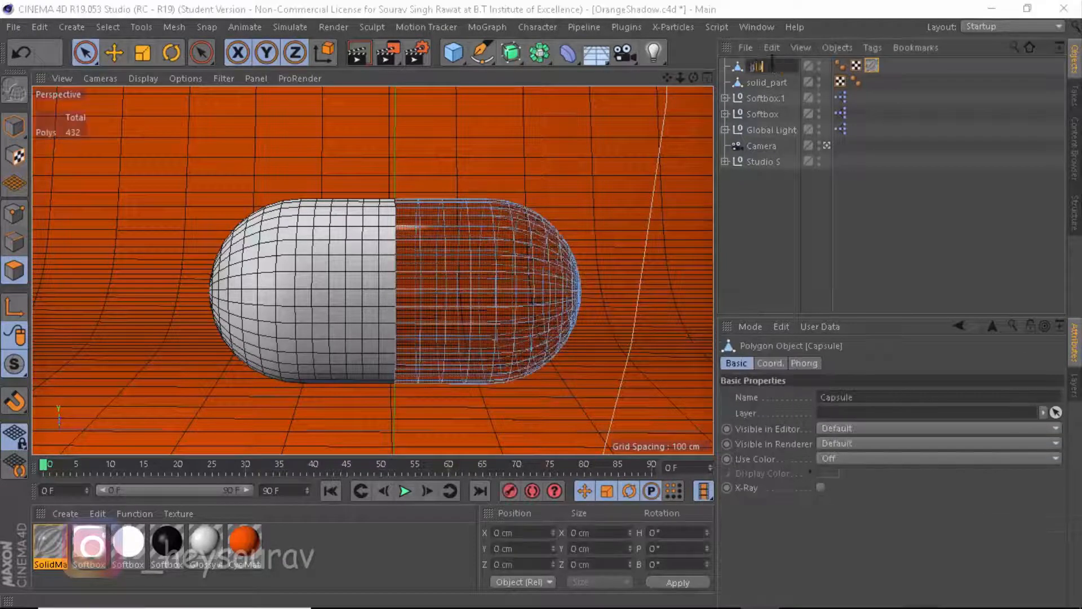
pyautogui.write('s')
pyautogui.press('Return')
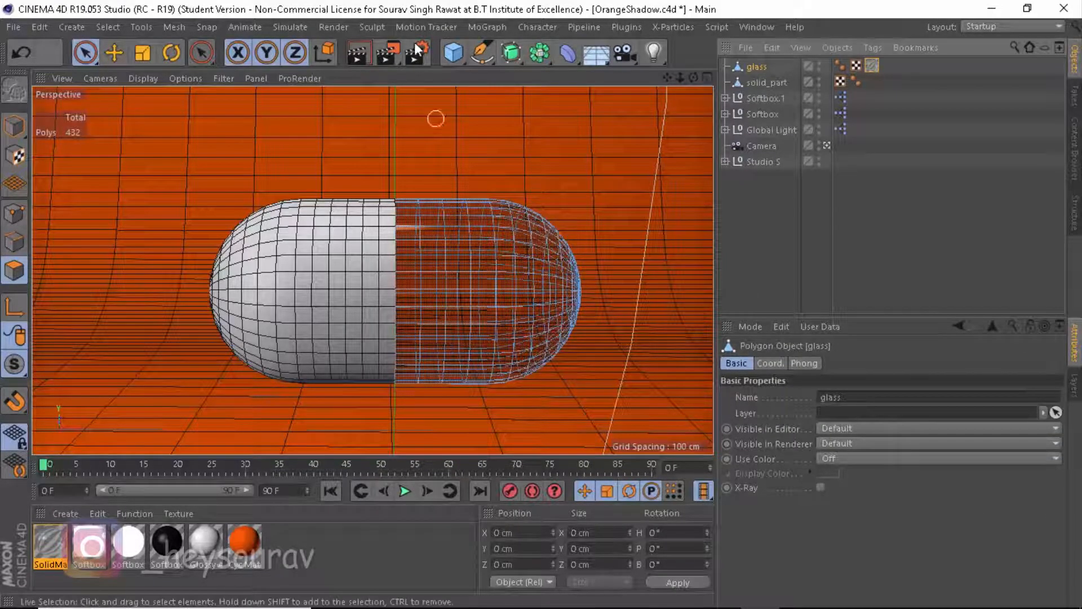
# Delete the Ambient Occlusion effect from the render settings and change the renderer from Standard.
pyautogui.click(415, 60)
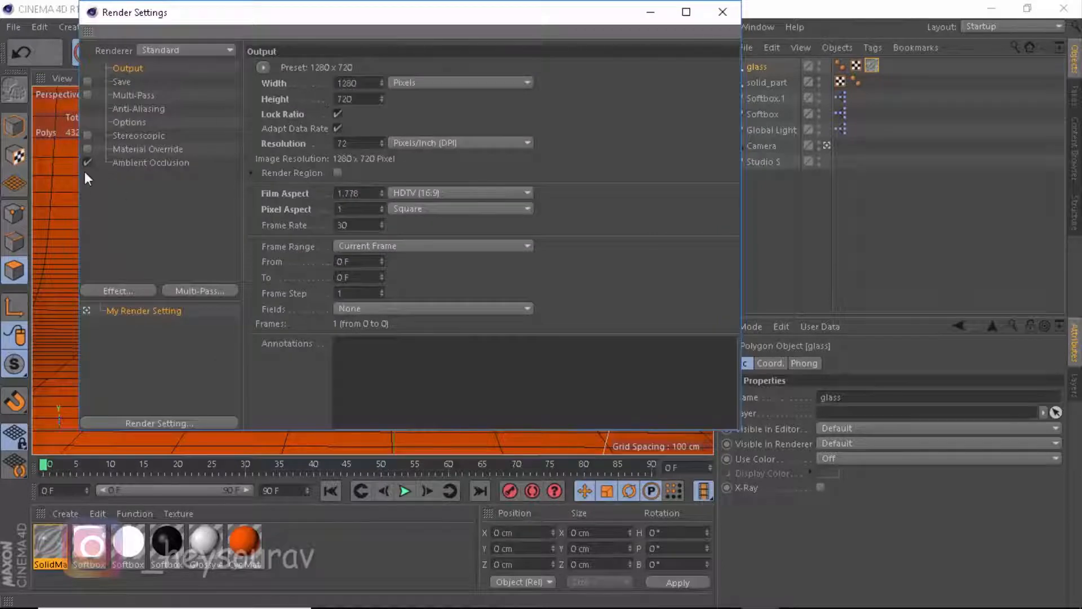
pyautogui.click(157, 165)
pyautogui.press('Delete')
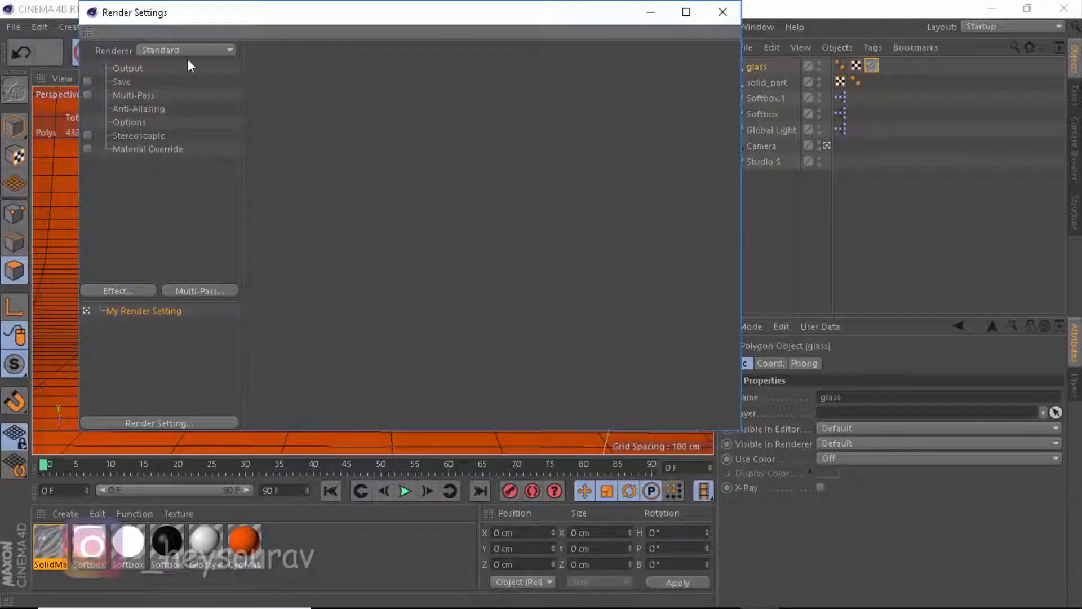
pyautogui.click(191, 55)
pyautogui.click(160, 83)
pyautogui.click(723, 12)
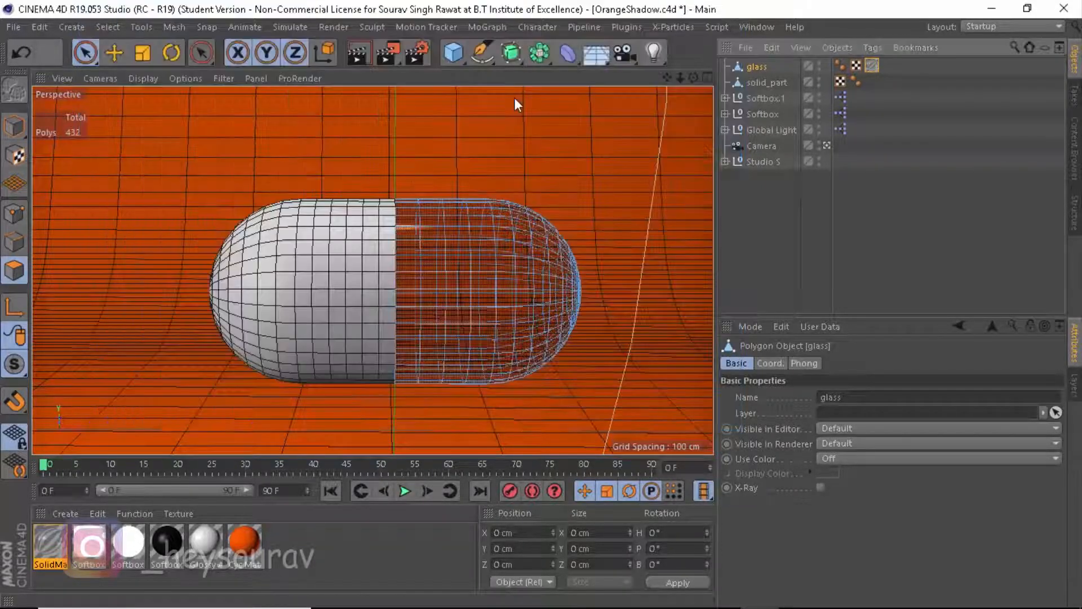
# Preview the glass half of the capsule with an interactive render region, shrinking the region around it, and end the preview.
pyautogui.moveTo(388, 53); pyautogui.dragTo(456, 391)
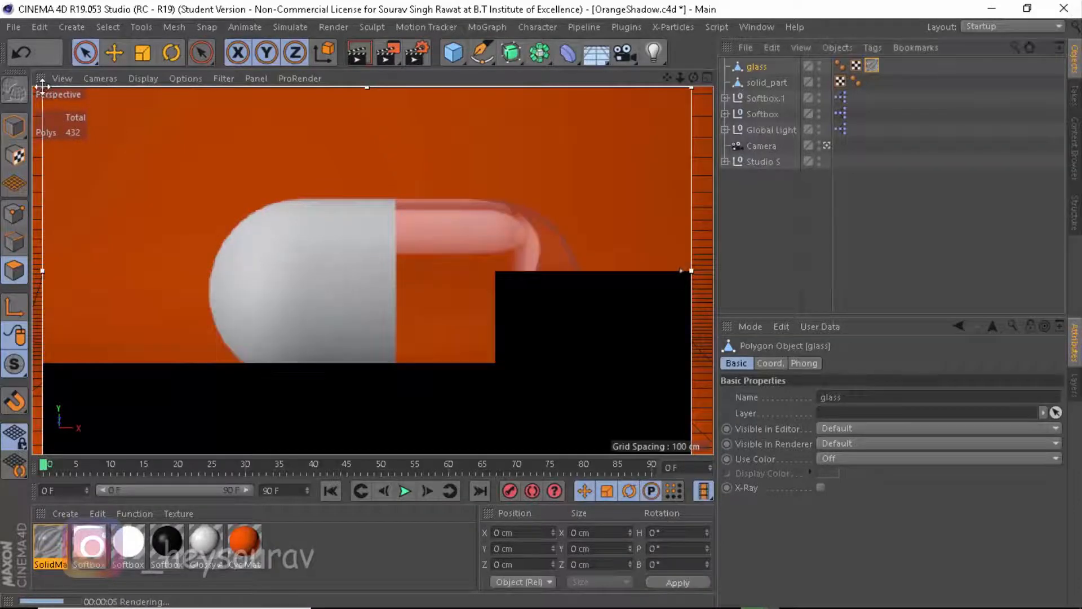
pyautogui.moveTo(42, 89); pyautogui.dragTo(73, 111)
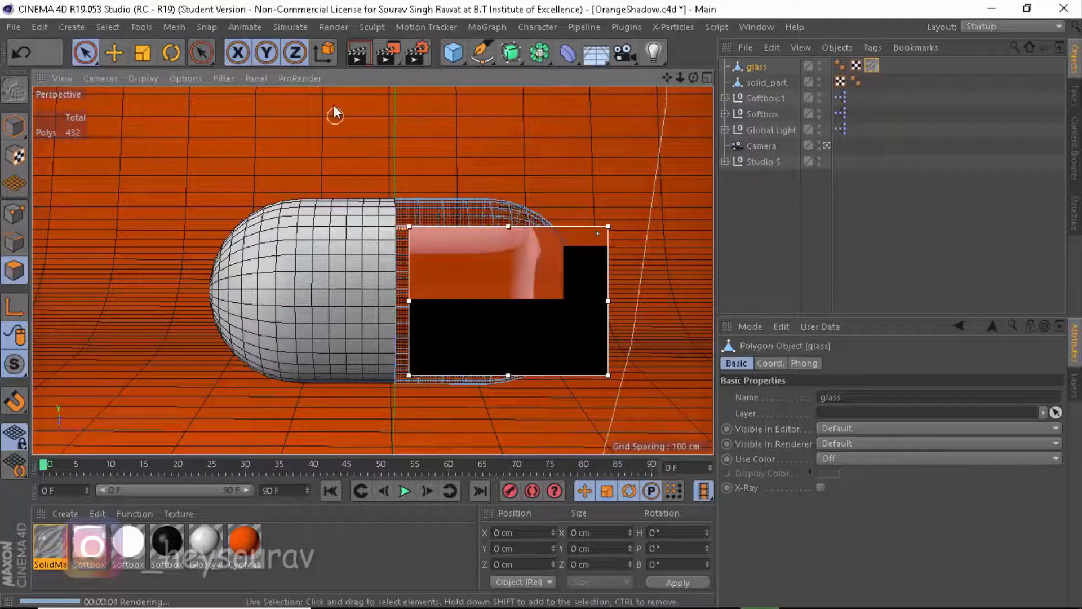
pyautogui.click(391, 56)
pyautogui.click(477, 375)
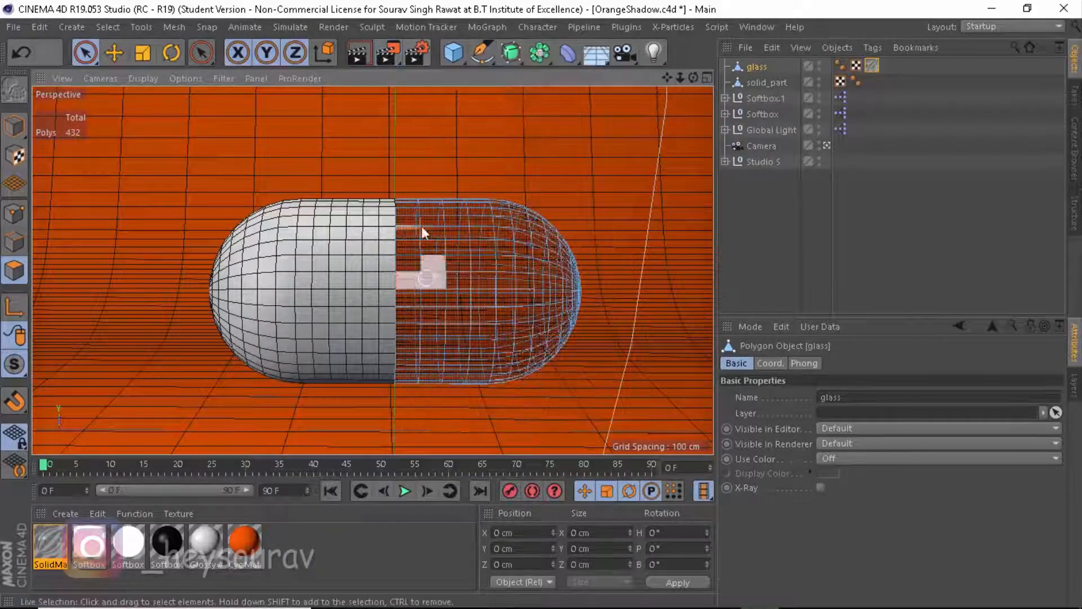
pyautogui.click(287, 450)
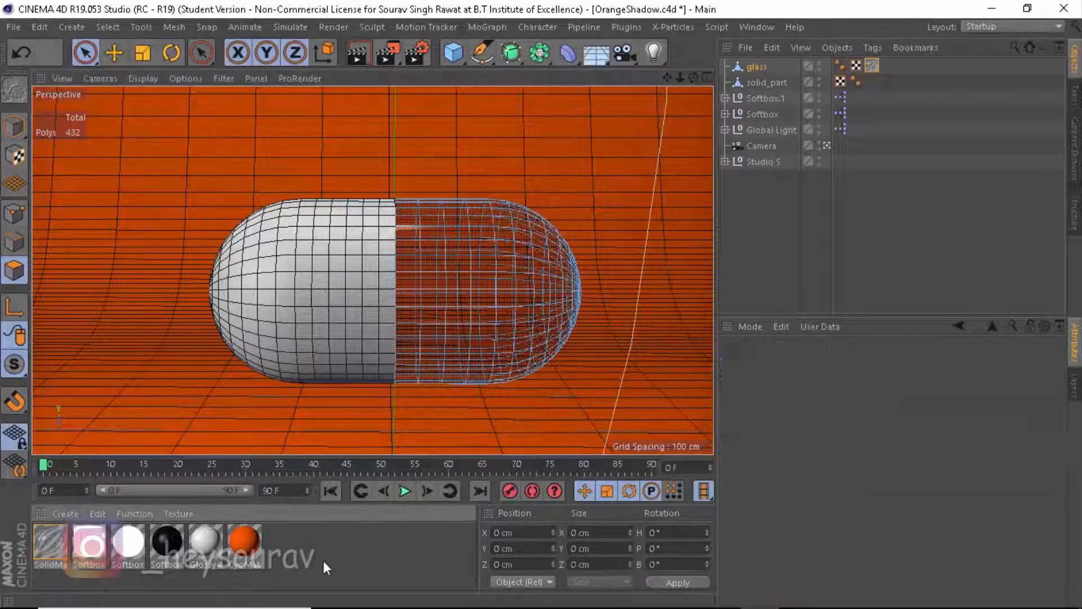
# Rename SolidMaterial to GlassMaterial in the Material Editor.
pyautogui.doubleClick(49, 543)
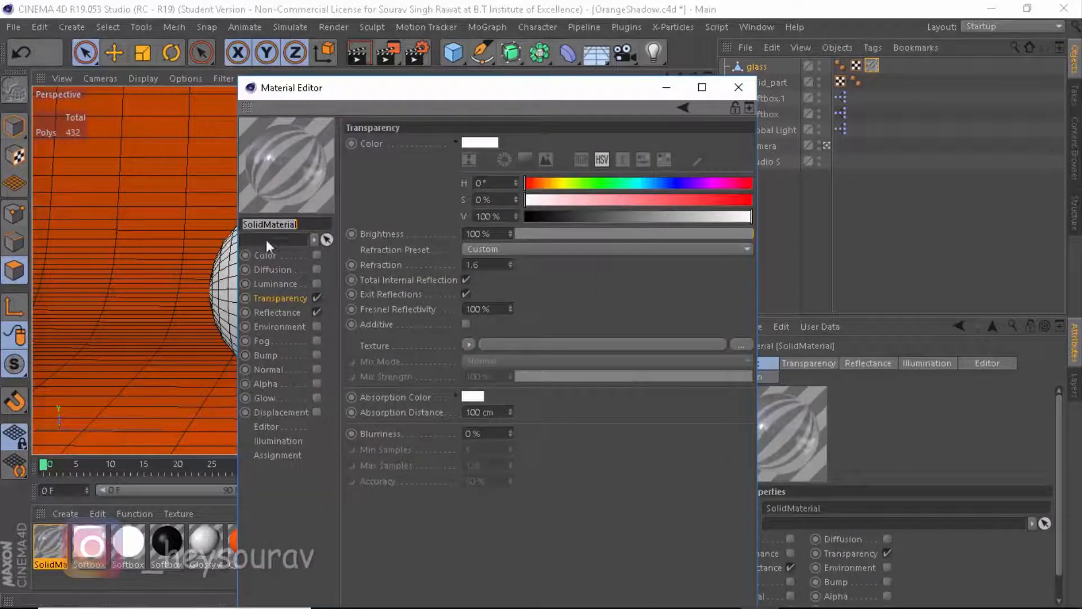
pyautogui.moveTo(263, 224); pyautogui.dragTo(223, 227)
pyautogui.write('Ga')
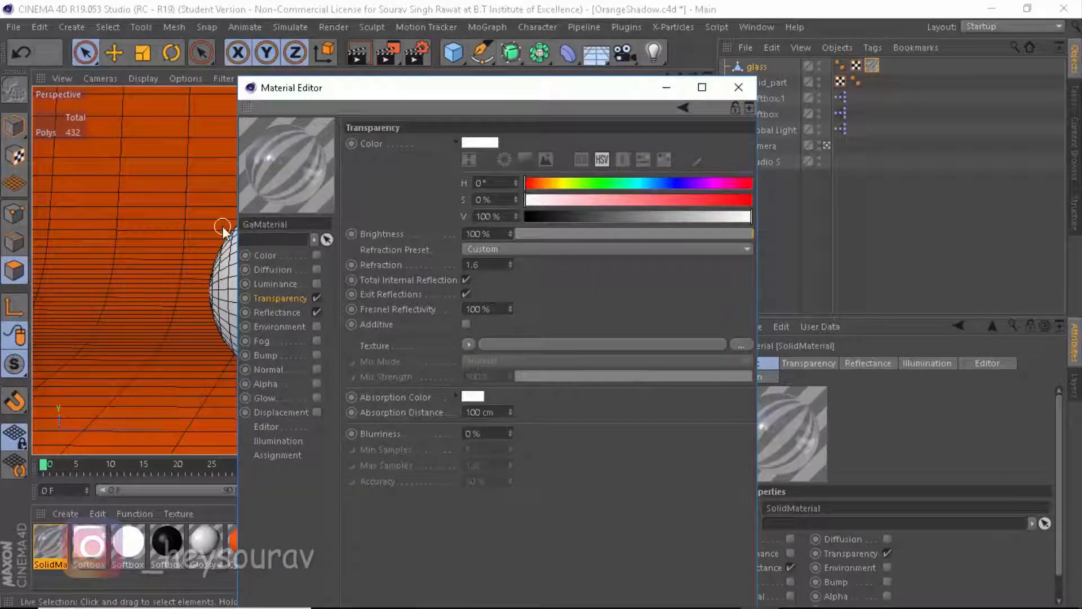
pyautogui.press('BackSpace')
pyautogui.write('lass')
pyautogui.press('Return')
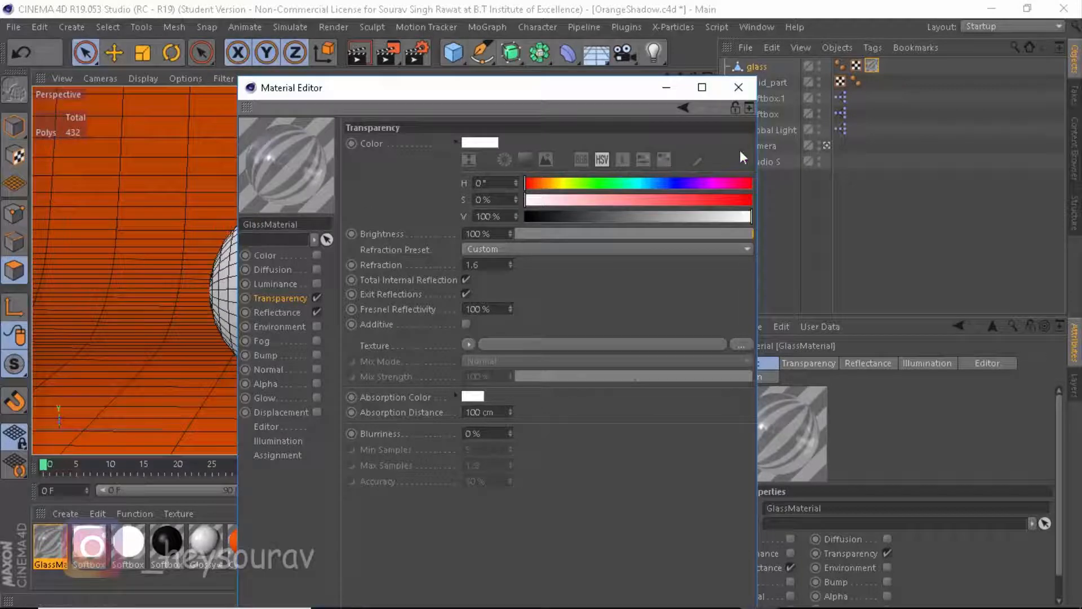
pyautogui.click(739, 87)
# Create another new material and name it Solid_Material.
pyautogui.doubleClick(370, 539)
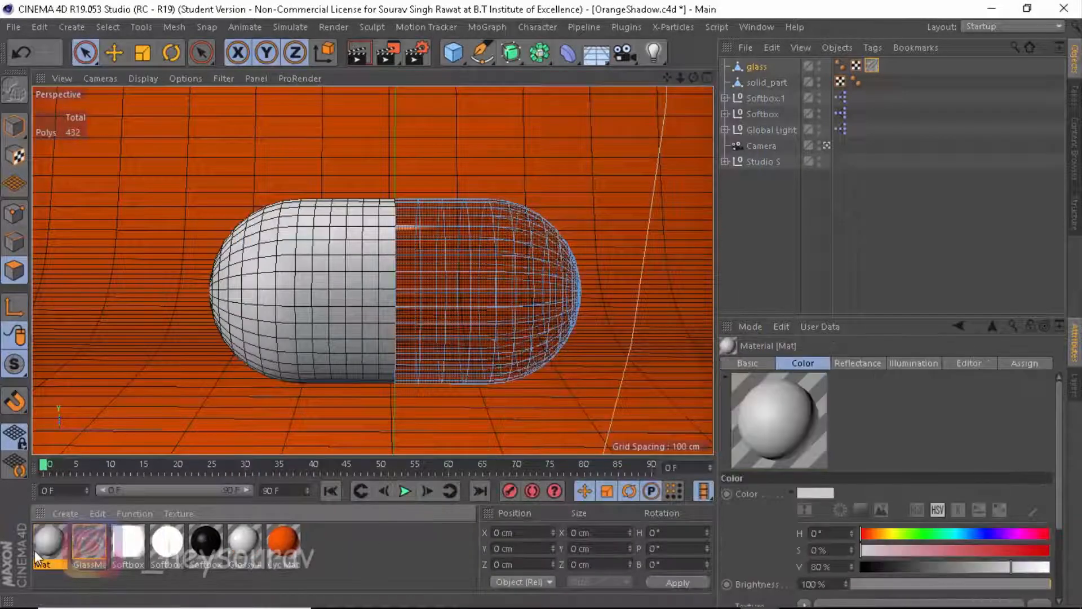
pyautogui.doubleClick(35, 550)
pyautogui.write('Solid_ma')
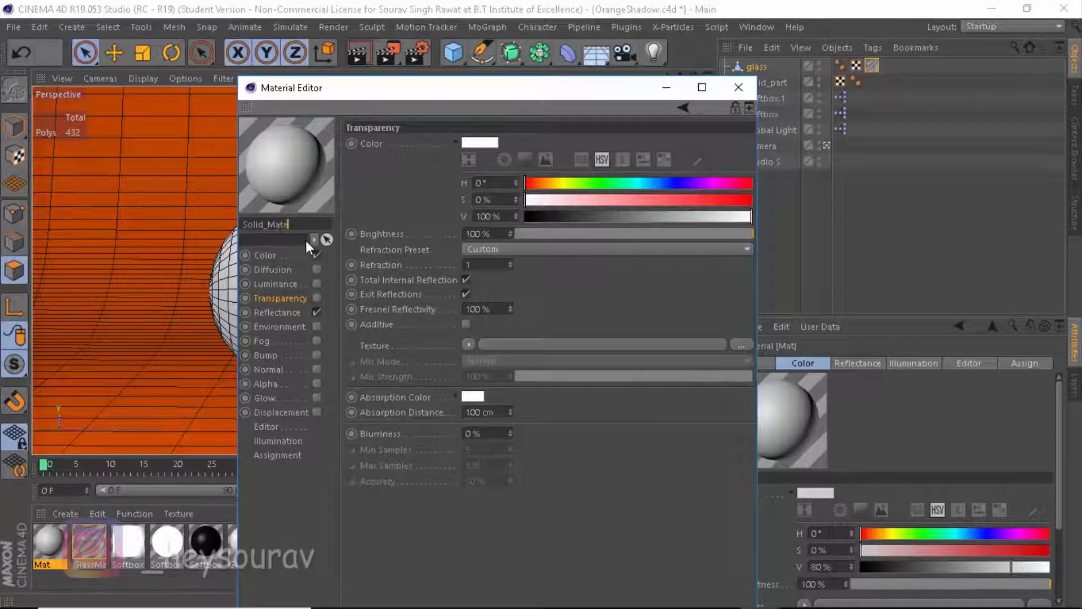
pyautogui.write('terial')
pyautogui.press('Return')
# Replace Solid_Material's Default Specular layer with a Beckmann reflectance layer and set its Fresnel to Dielectric.
pyautogui.click(277, 312)
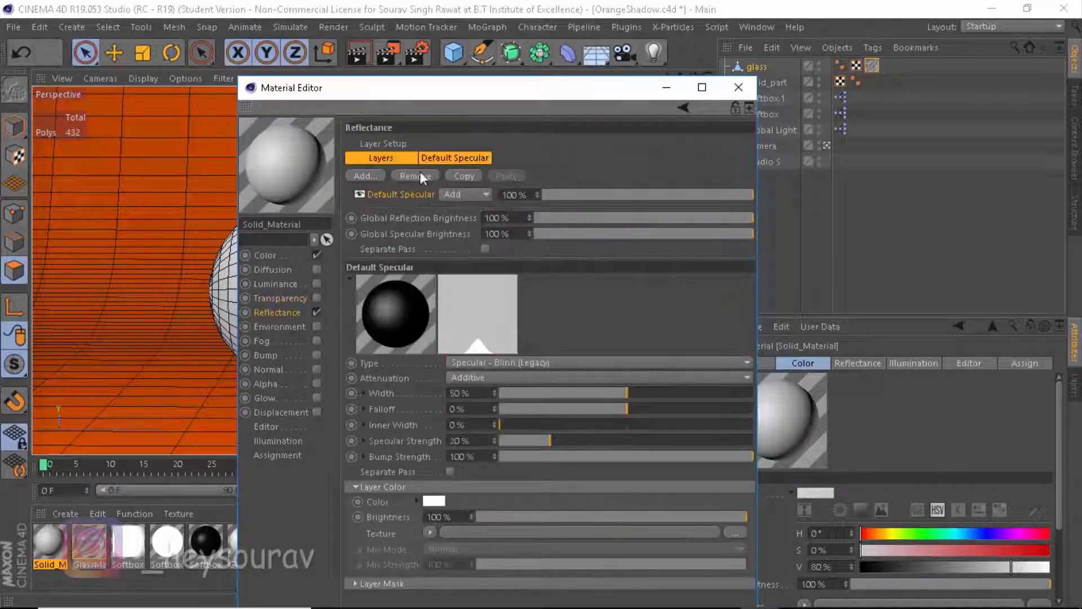
pyautogui.click(405, 176)
pyautogui.click(366, 176)
pyautogui.click(424, 195)
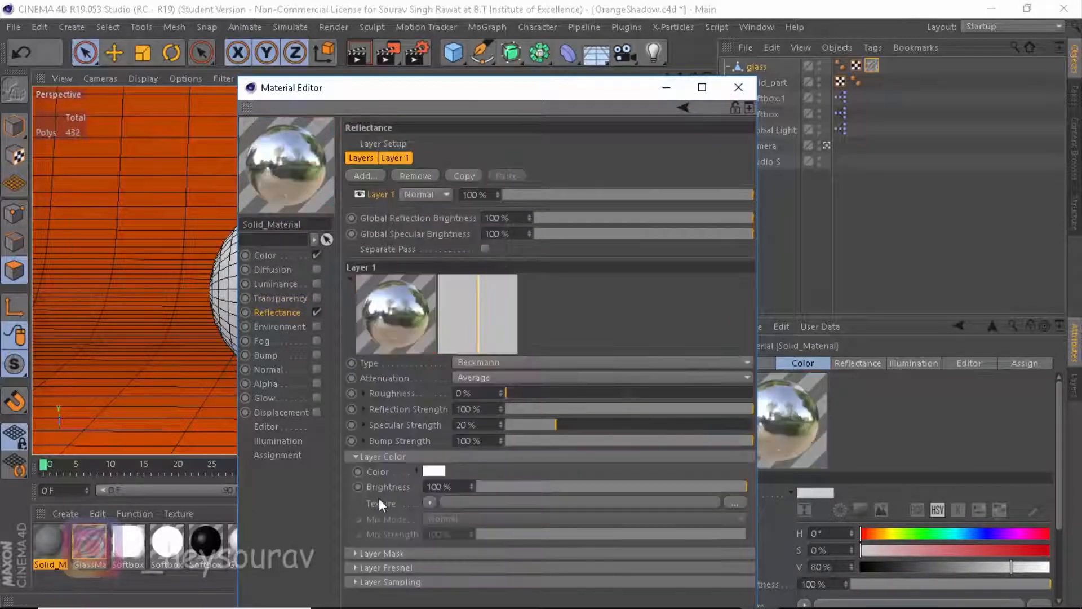
pyautogui.click(365, 566)
pyautogui.click(445, 508)
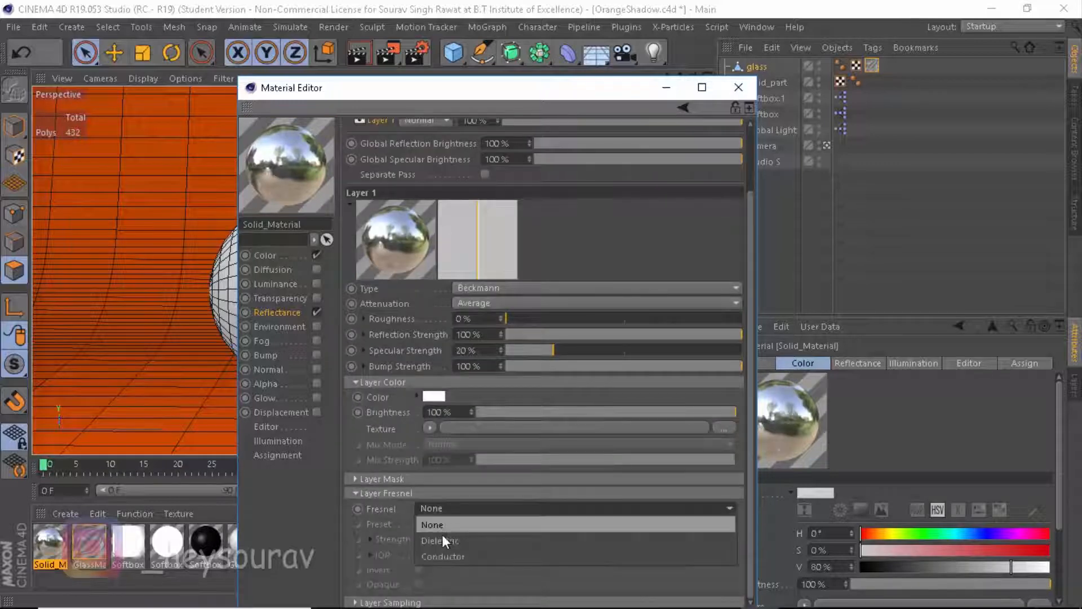
pyautogui.click(441, 537)
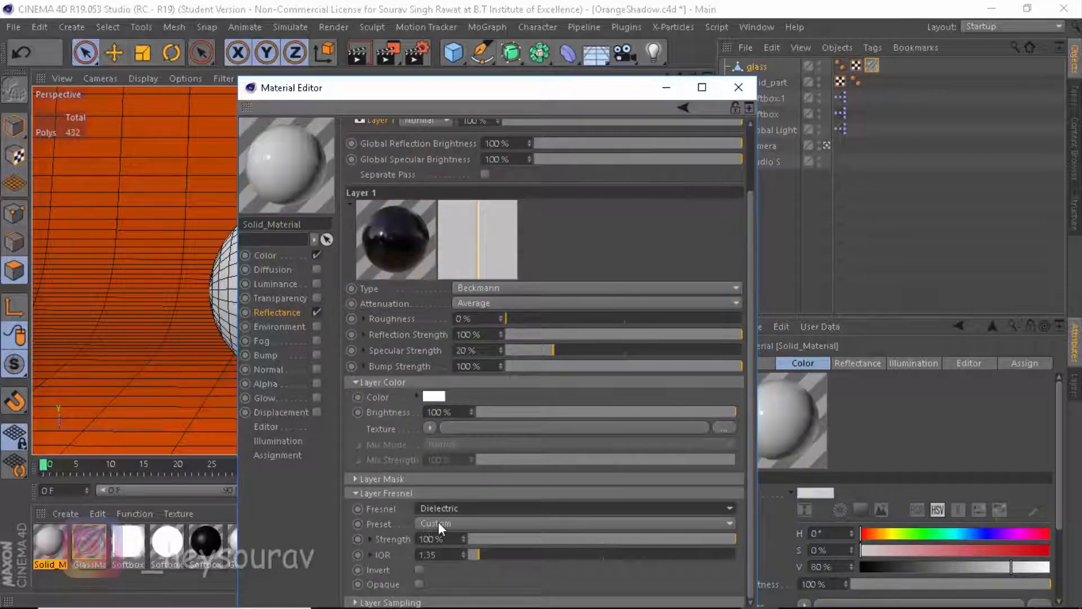
# Set Solid_Material's color to an orange of H 34°, S 78%, V 83%.
pyautogui.click(265, 255)
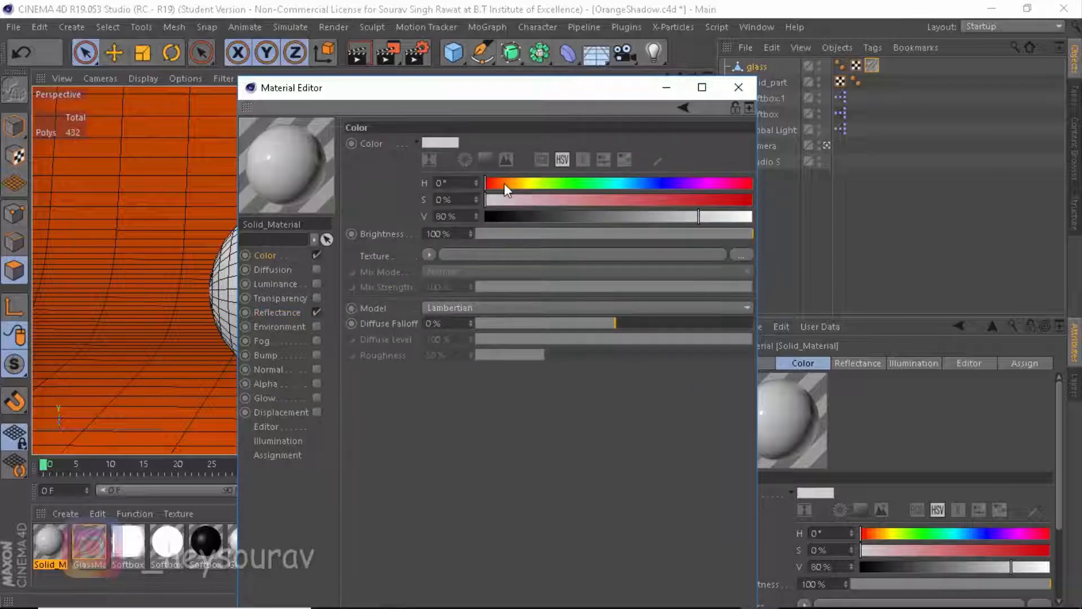
pyautogui.moveTo(504, 183)
pyautogui.mouseDown()
pyautogui.moveTo(529, 182)
pyautogui.moveTo(511, 183)
pyautogui.mouseUp()
pyautogui.moveTo(676, 200); pyautogui.dragTo(707, 218)
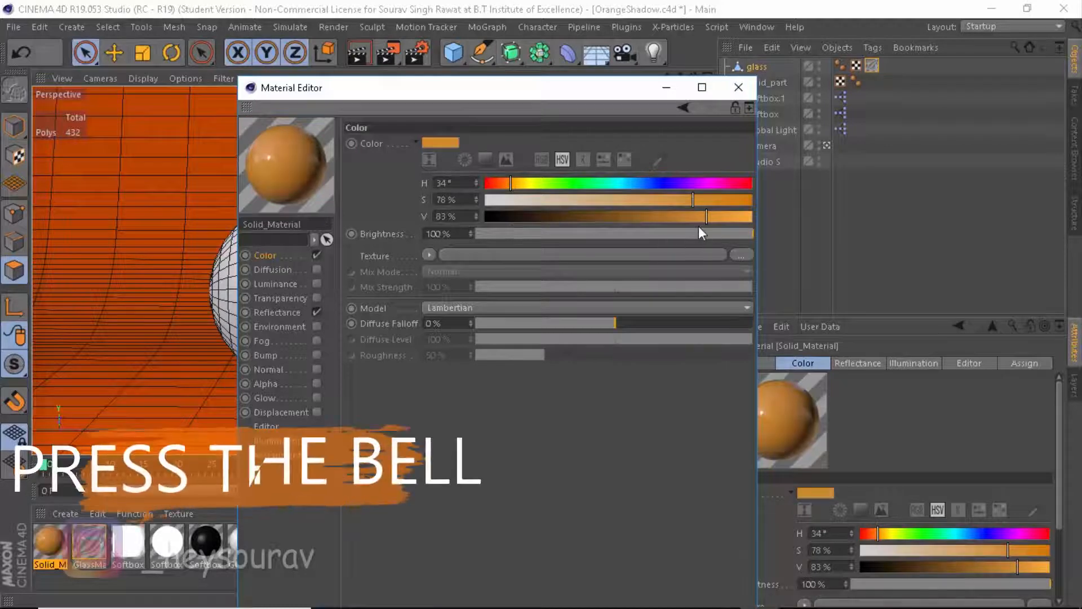
# Switch to the desktop and open the Illustrator image in Windows Photo Viewer to examine the reference capsule's colors.
pyautogui.click(1079, 595)
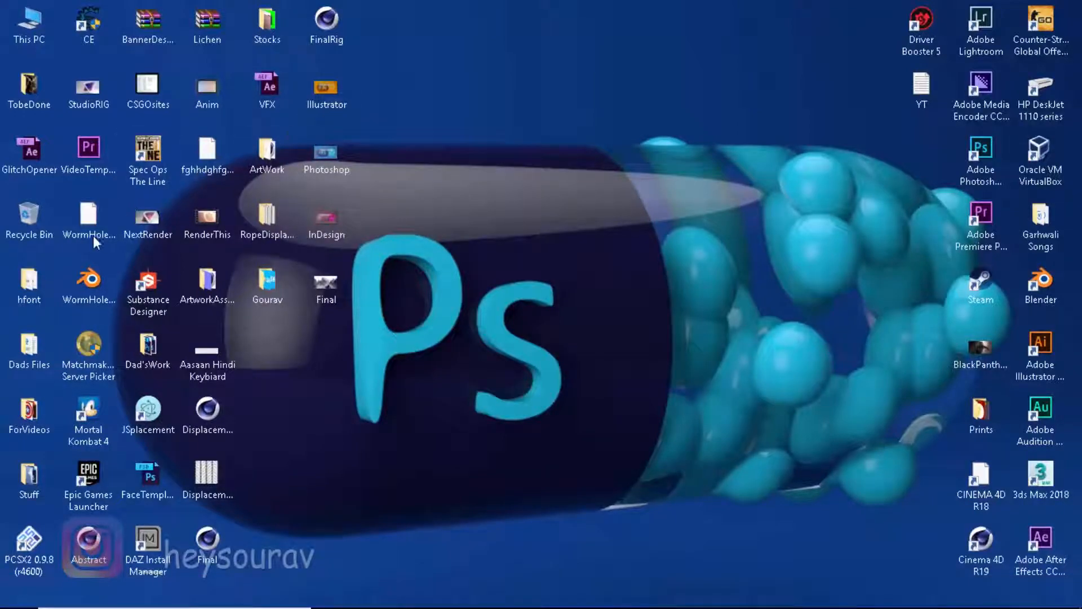
pyautogui.doubleClick(312, 89)
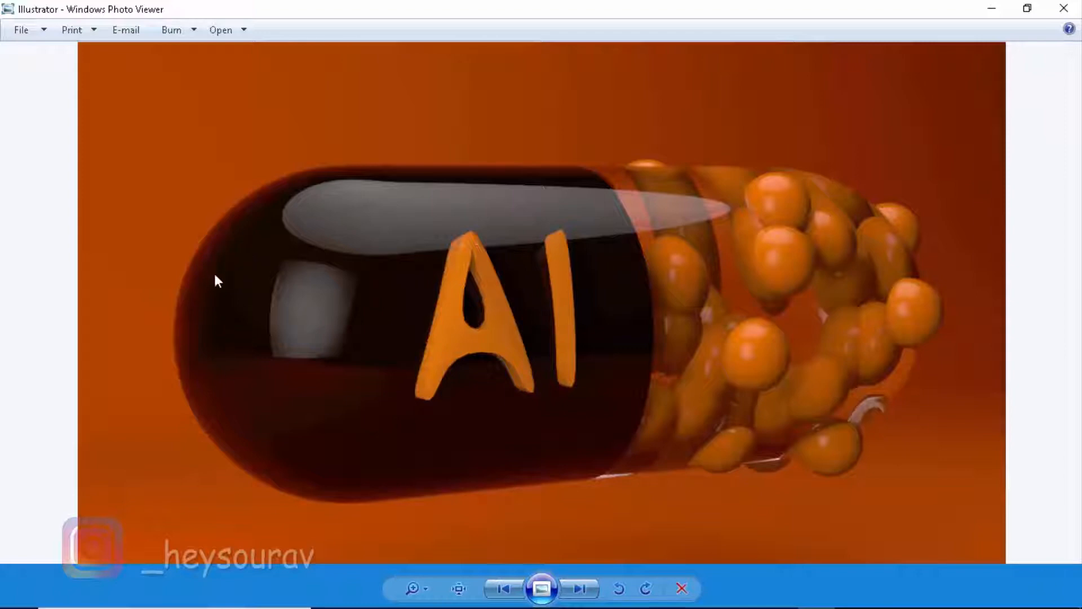
pyautogui.press('super')
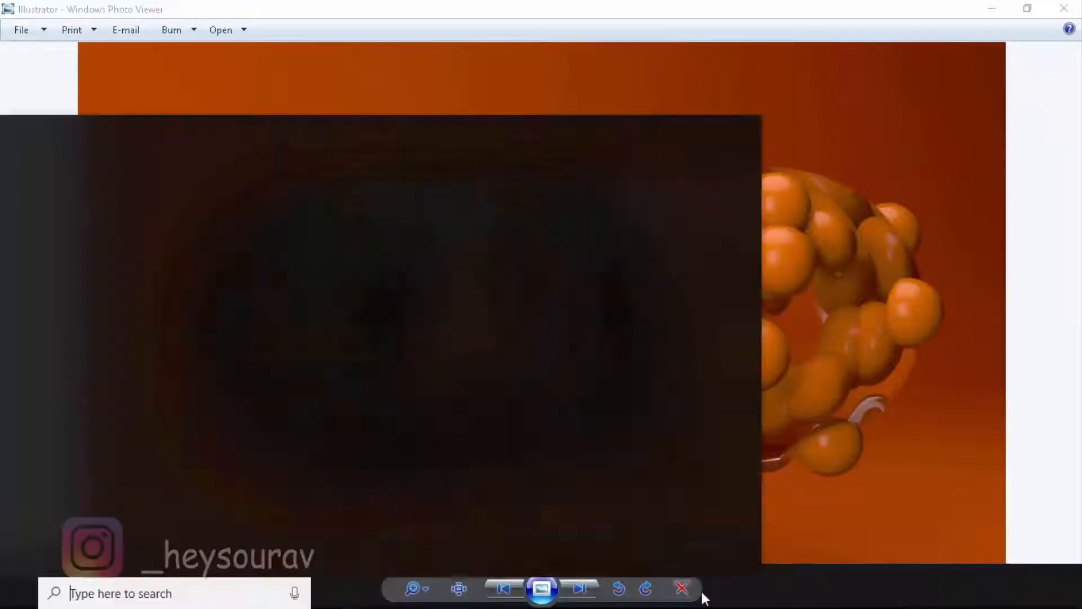
# Switch back to Cinema 4D and darken Solid_Material's color to a brown of H 34°, S 84%, V 22%.
pyautogui.click(741, 592)
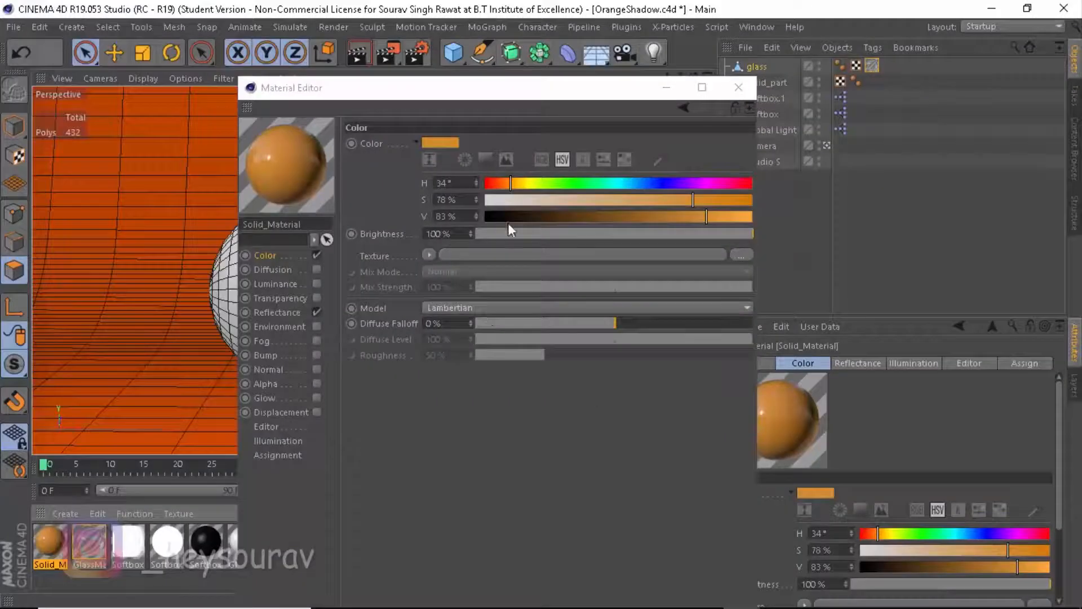
pyautogui.moveTo(525, 200); pyautogui.dragTo(543, 217)
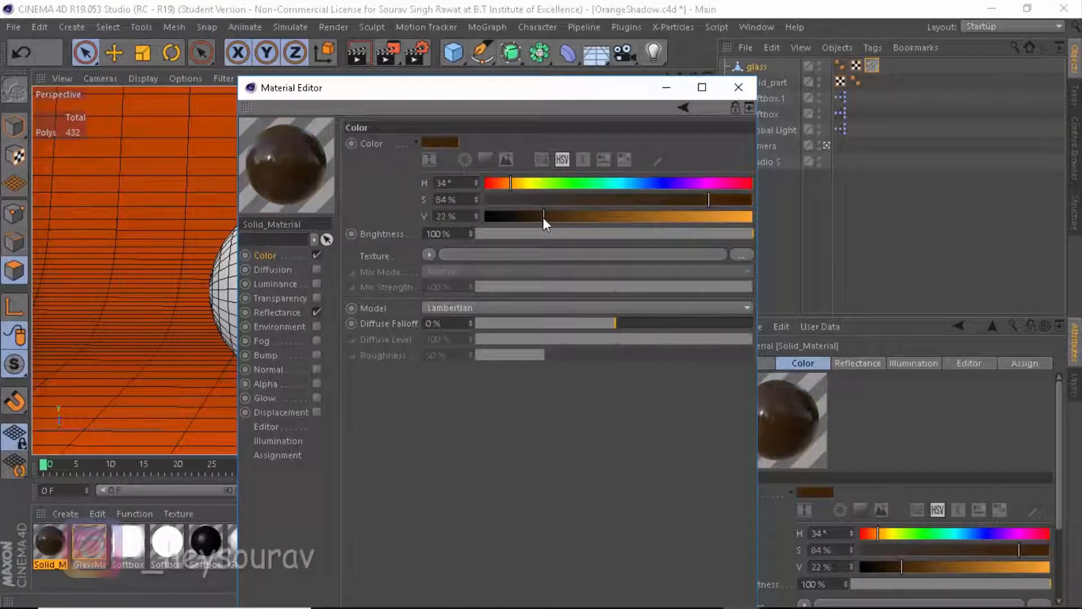
pyautogui.click(738, 88)
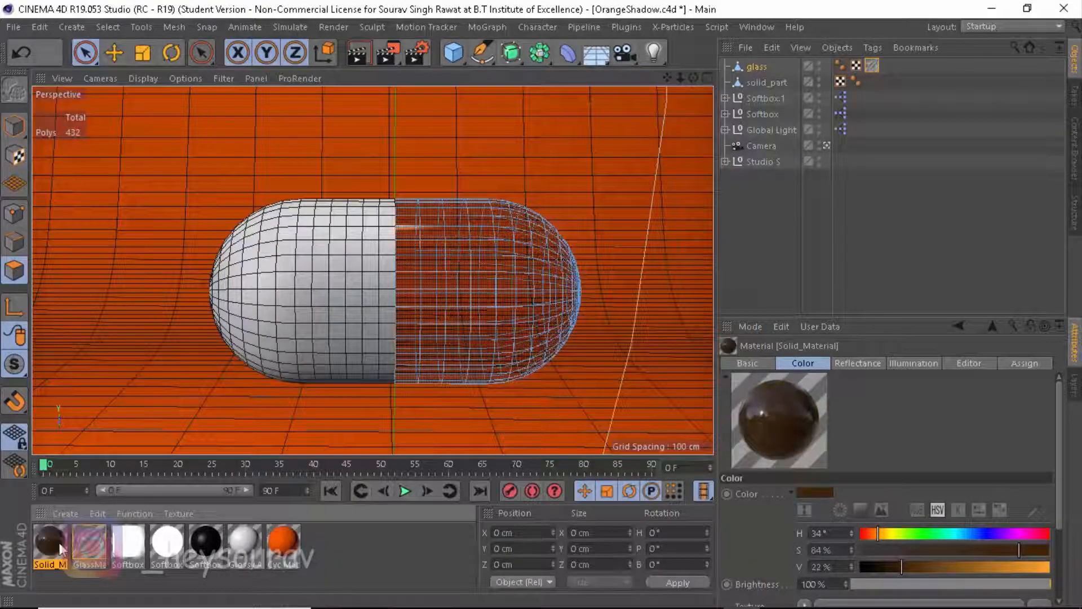
pyautogui.doubleClick(61, 546)
pyautogui.click(443, 183)
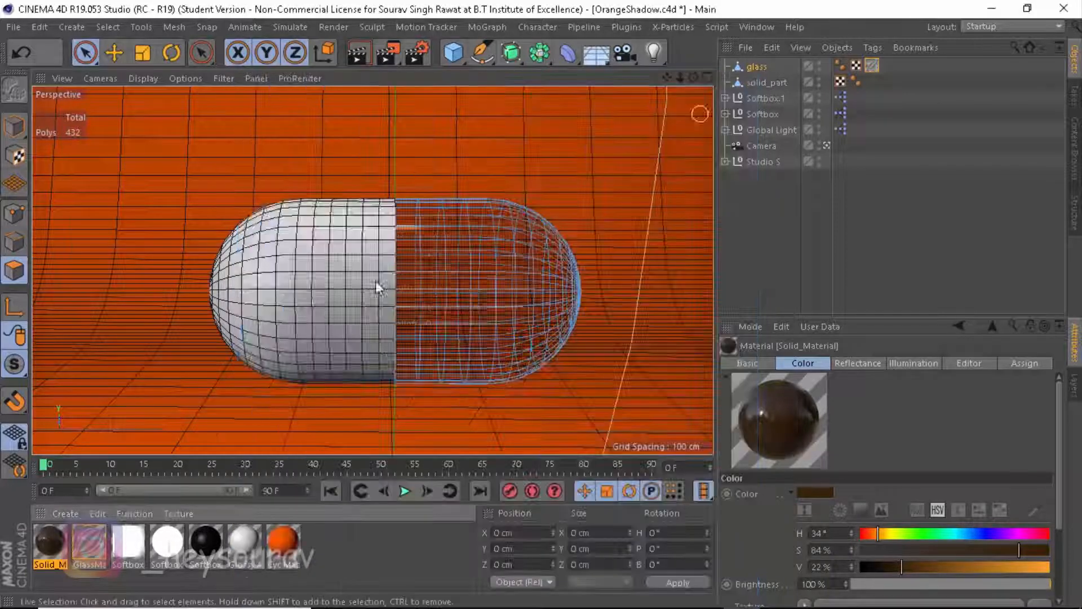
pyautogui.doubleClick(45, 544)
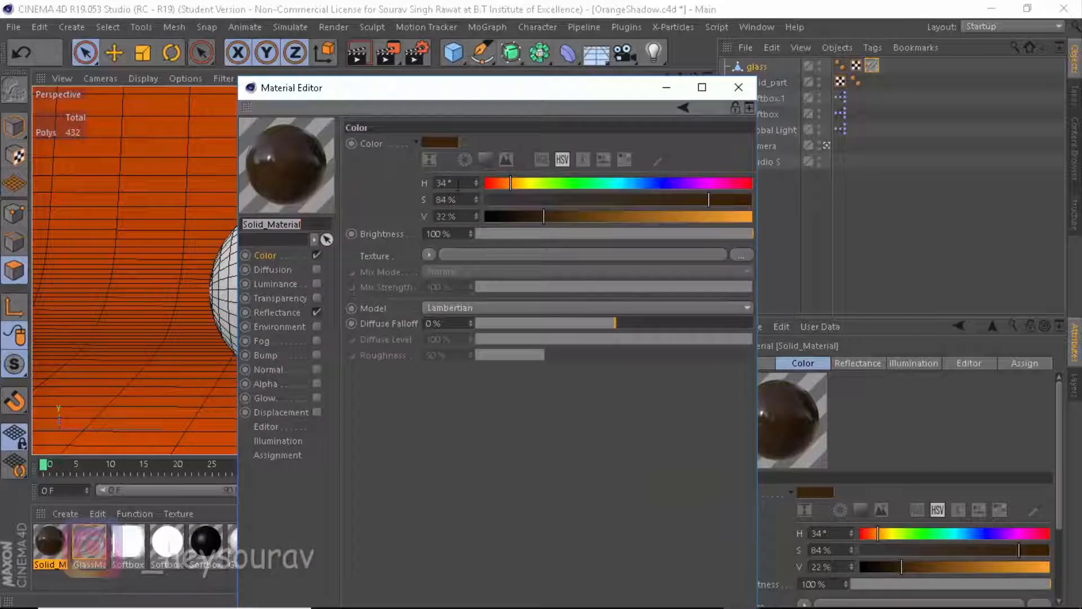
pyautogui.click(739, 87)
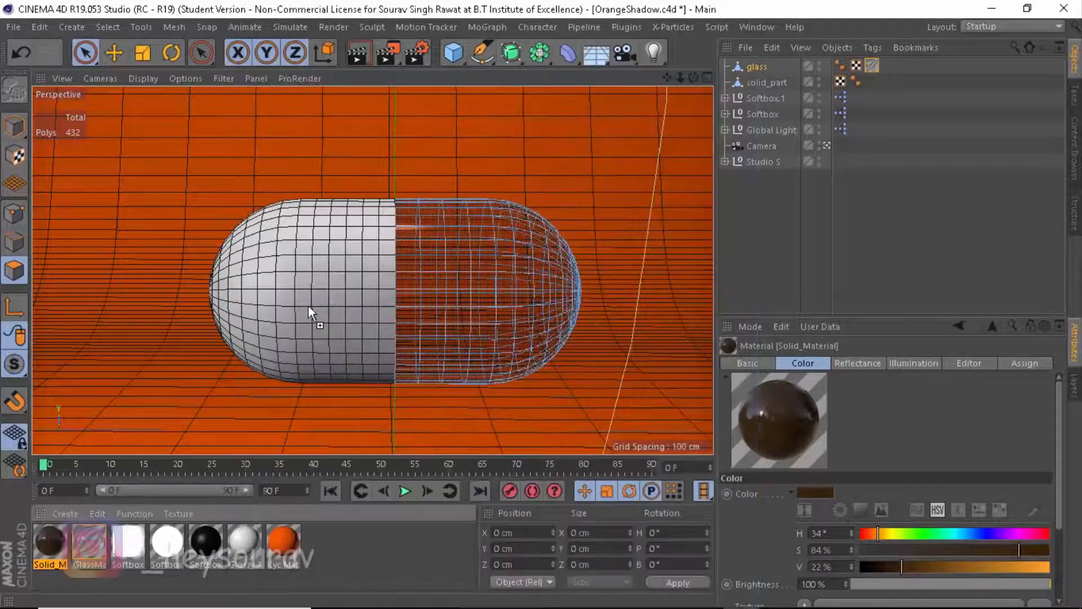
# Apply Solid_Material to the solid half of the capsule, toggle the interactive render preview, and select the glass object.
pyautogui.moveTo(309, 307); pyautogui.dragTo(293, 262)
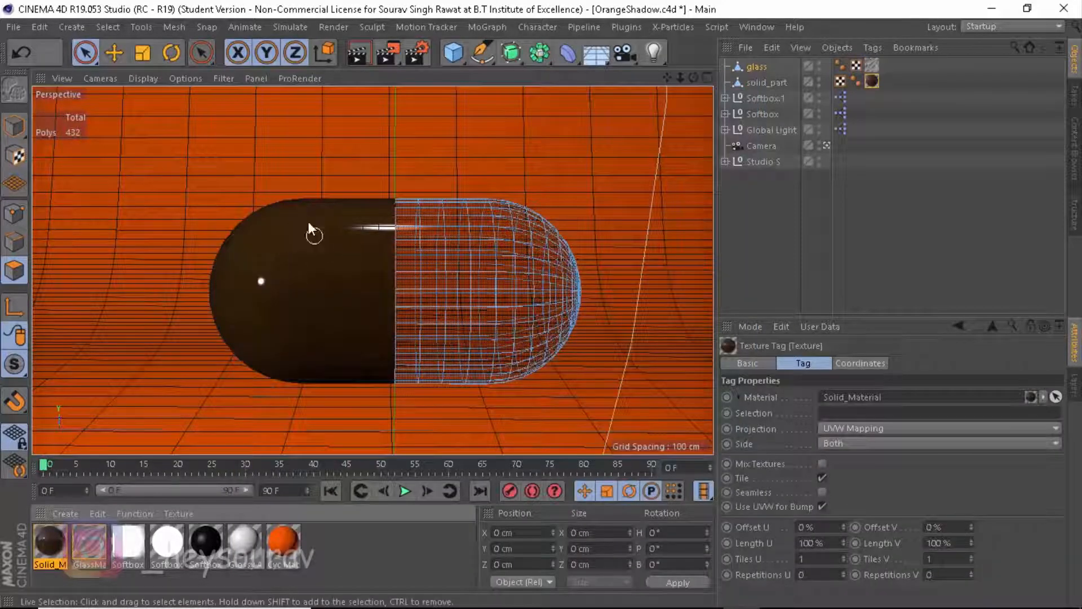
pyautogui.hotkey('alt', 'r')
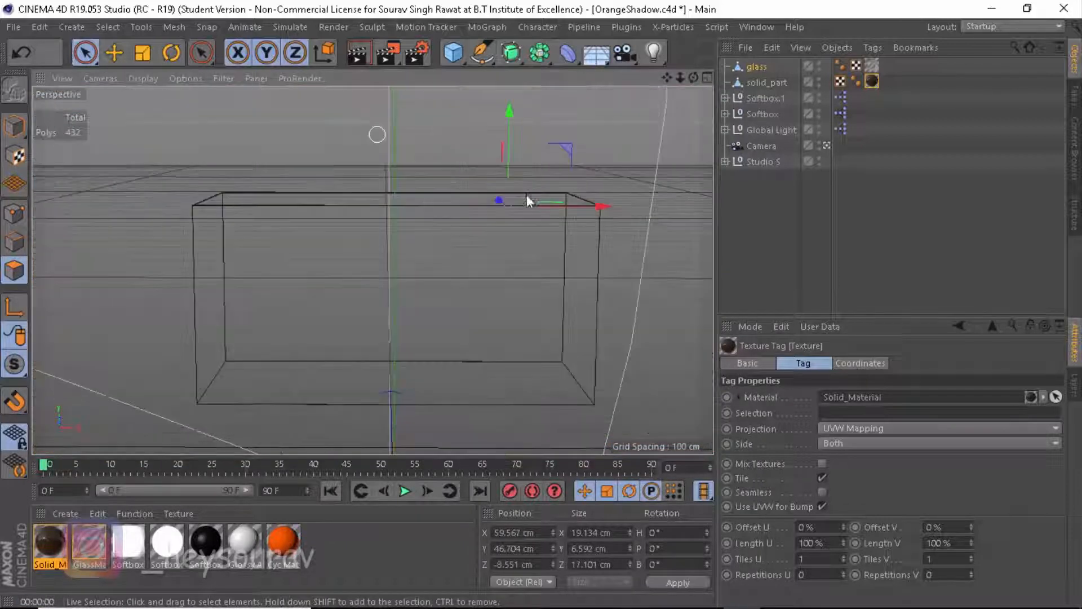
pyautogui.click(762, 220)
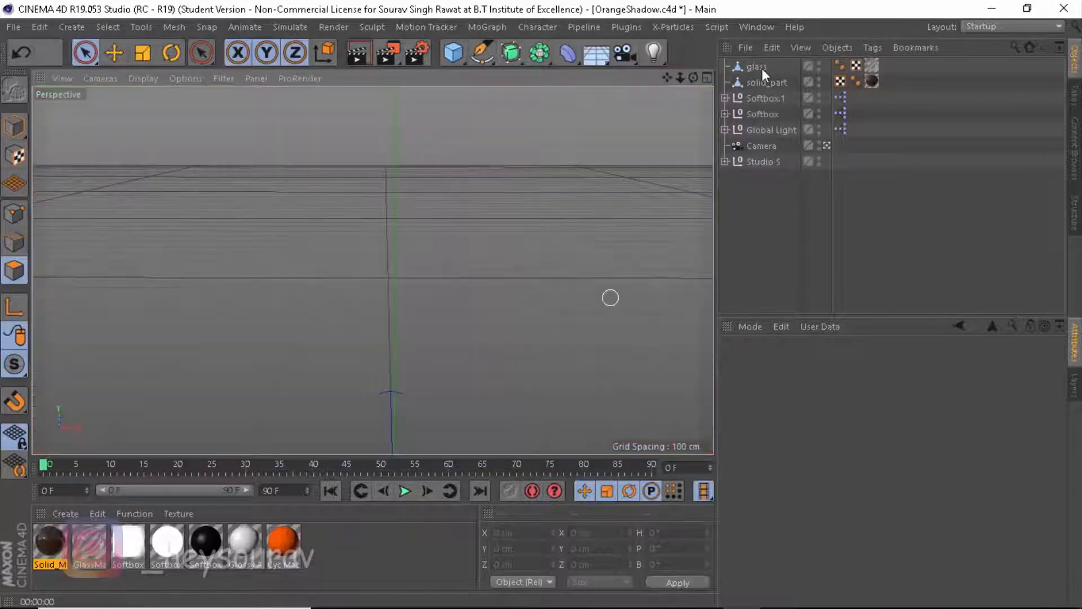
pyautogui.click(761, 68)
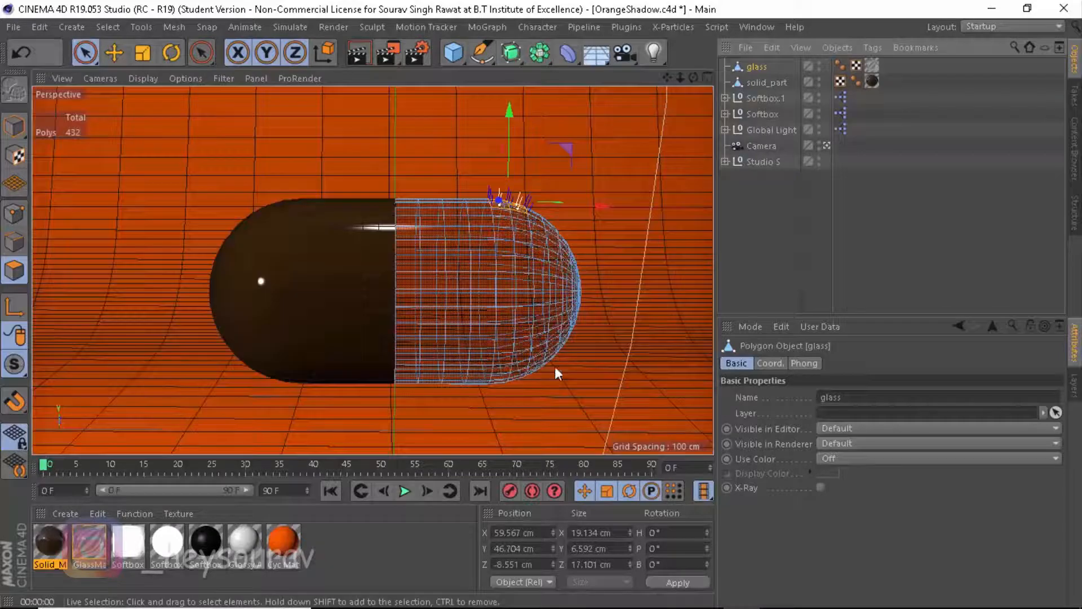
pyautogui.click(656, 310)
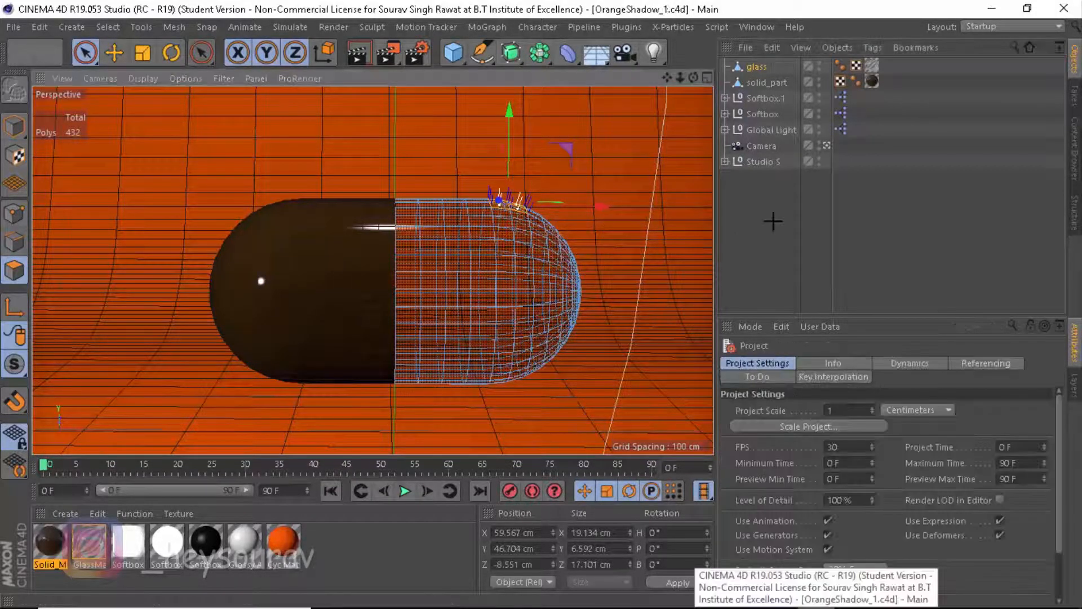
# Hide the glass object and optimize solid_part in point mode to remove its stray points.
pyautogui.click(756, 79)
pyautogui.click(819, 64)
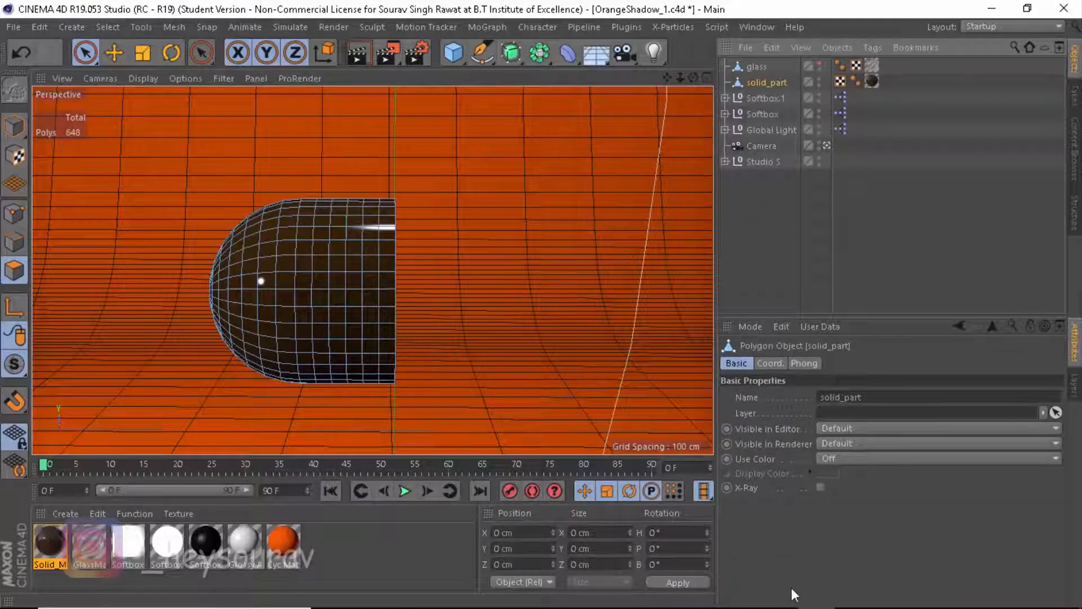
pyautogui.click(14, 215)
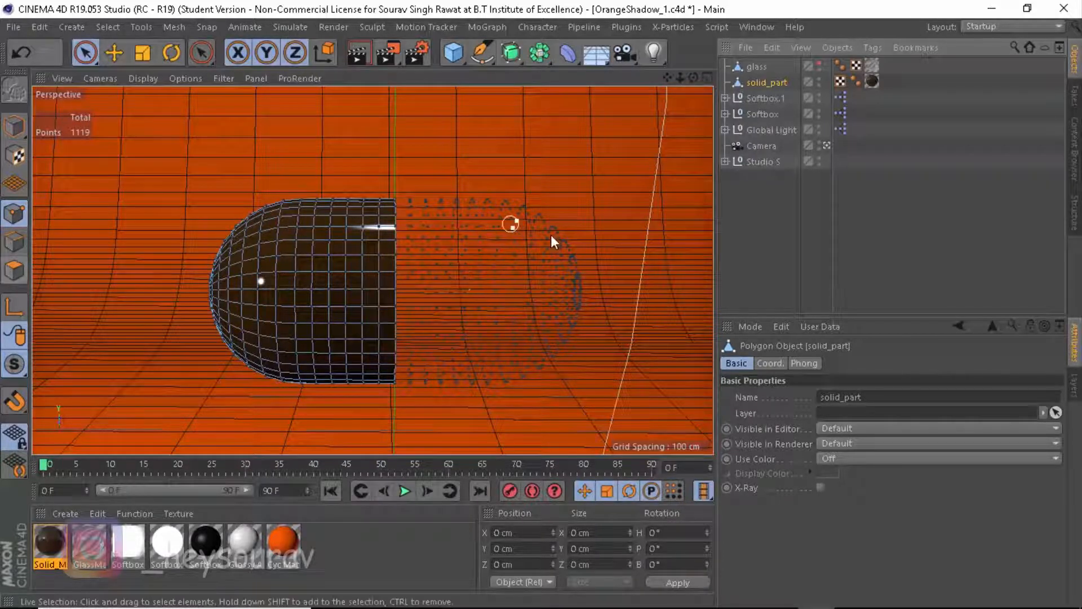
pyautogui.rightClick(531, 102)
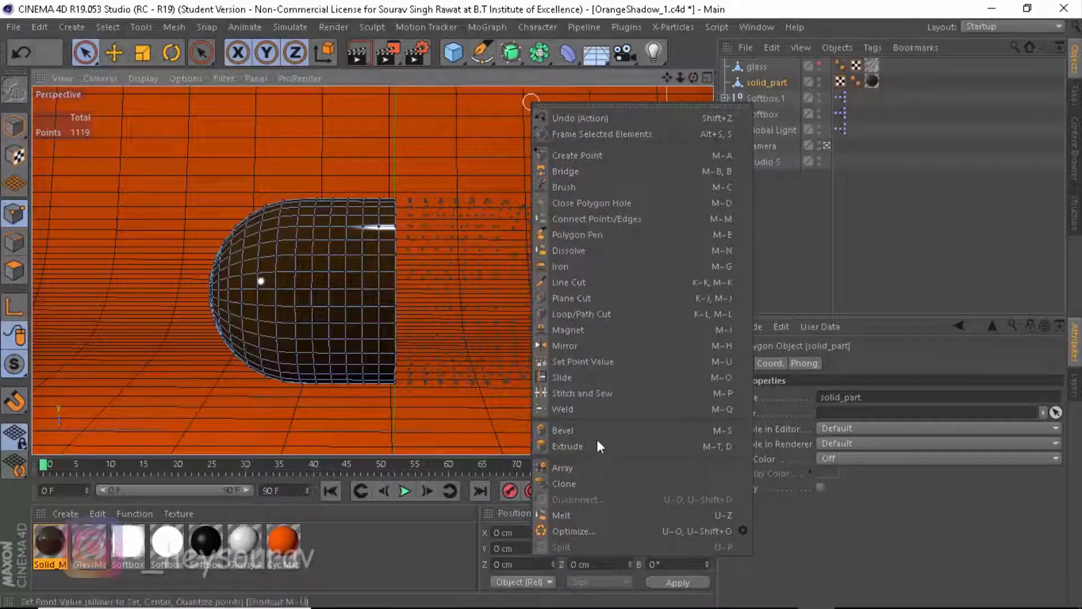
pyautogui.click(599, 515)
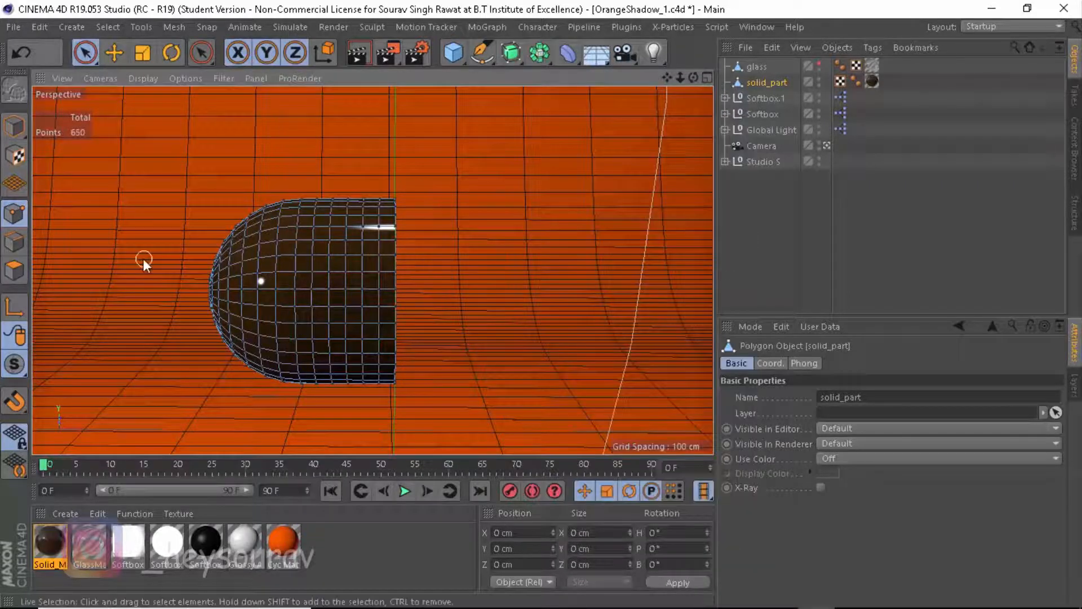
# Show glass and hide solid_part, optimize glass to remove its stray points, and show solid_part again in model mode.
pyautogui.click(821, 62)
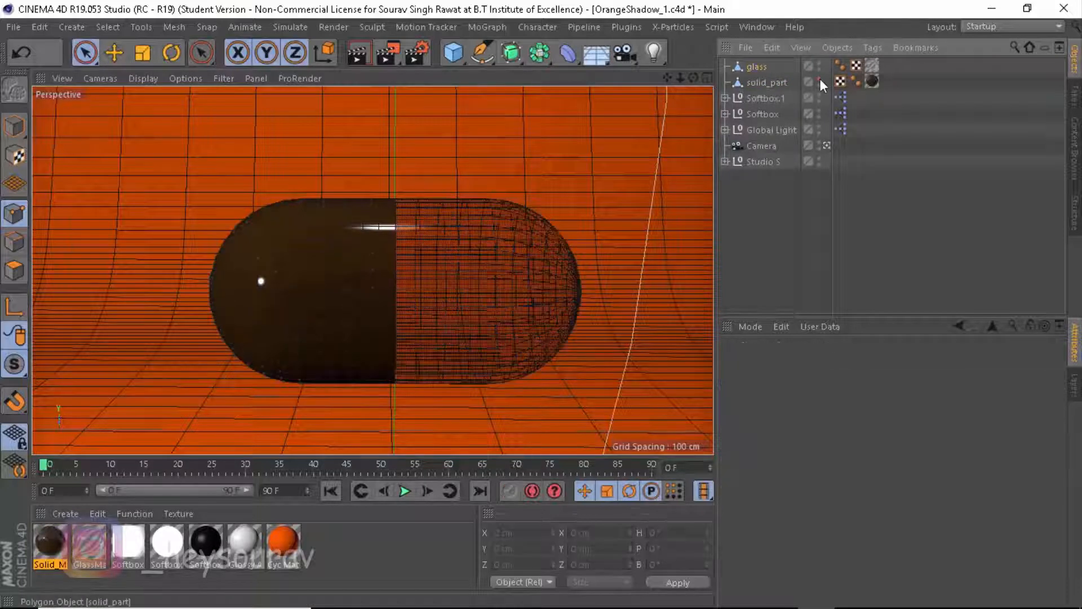
pyautogui.click(819, 80)
pyautogui.click(764, 67)
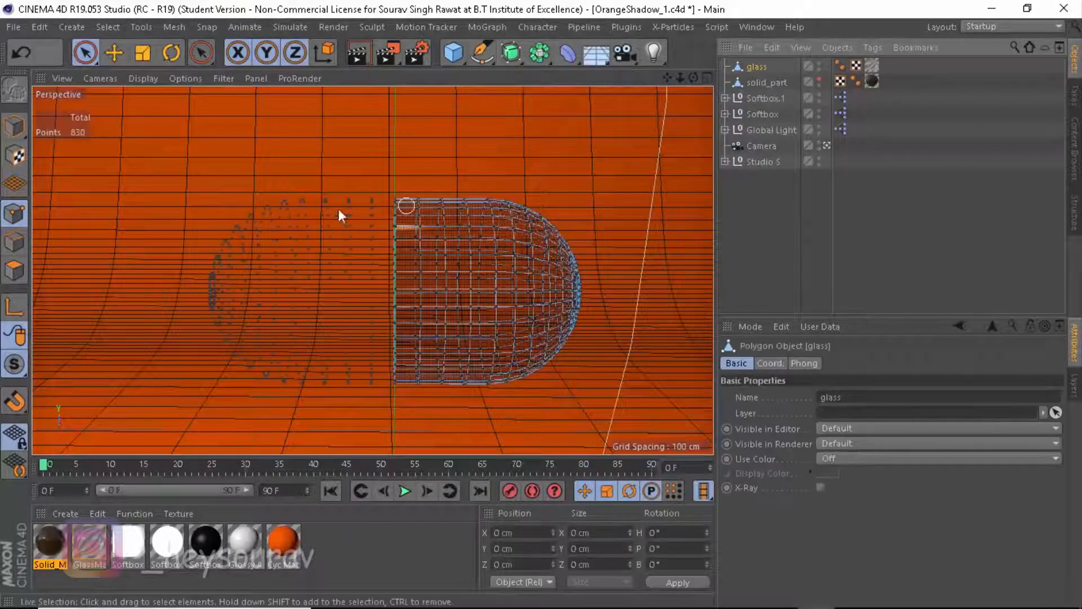
pyautogui.rightClick(444, 126)
pyautogui.click(499, 545)
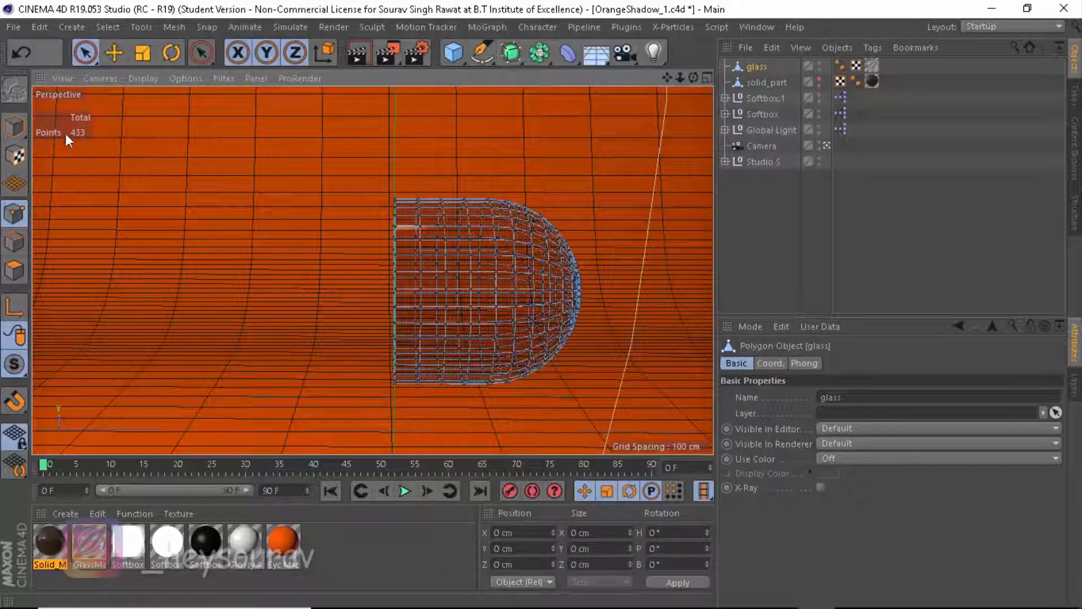
pyautogui.click(22, 127)
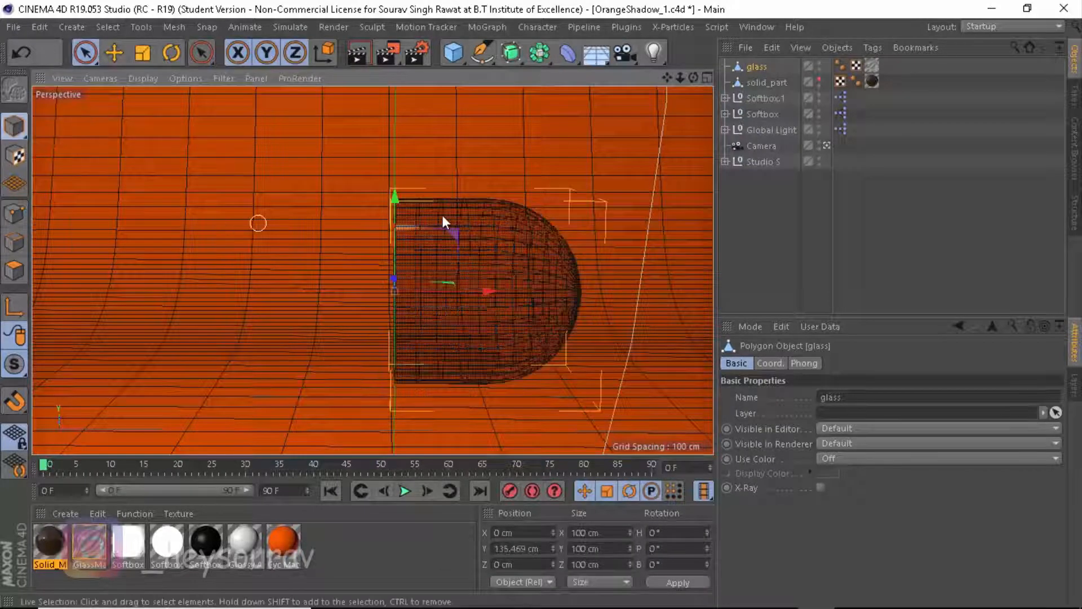
pyautogui.click(819, 80)
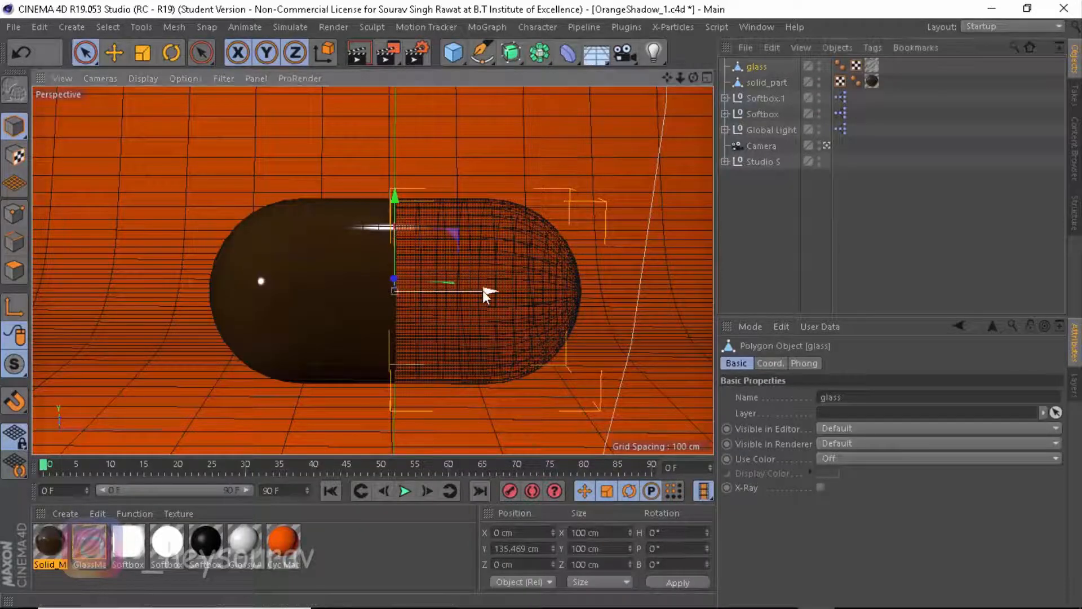
# Stretch the glass half to 130 cm along X, nudge it to about X -0.06 cm against the solid half, and deselect it.
pyautogui.moveTo(482, 290)
pyautogui.mouseDown()
pyautogui.moveTo(510, 292)
pyautogui.moveTo(475, 285)
pyautogui.mouseUp()
pyautogui.click(143, 54)
pyautogui.click(114, 53)
pyautogui.click(618, 157)
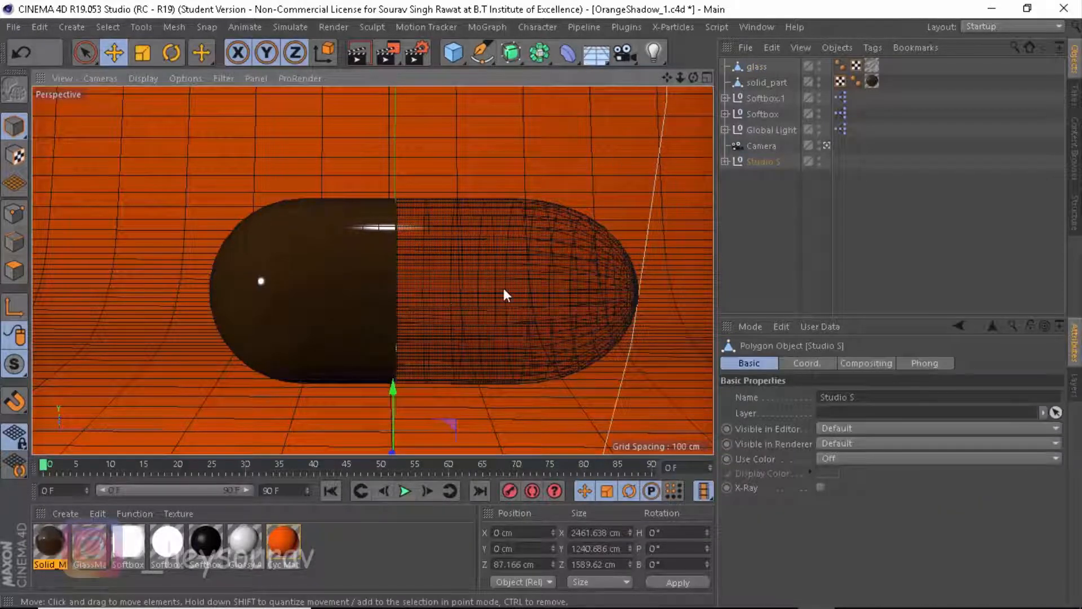
pyautogui.click(503, 288)
pyautogui.moveTo(491, 292); pyautogui.dragTo(490, 289)
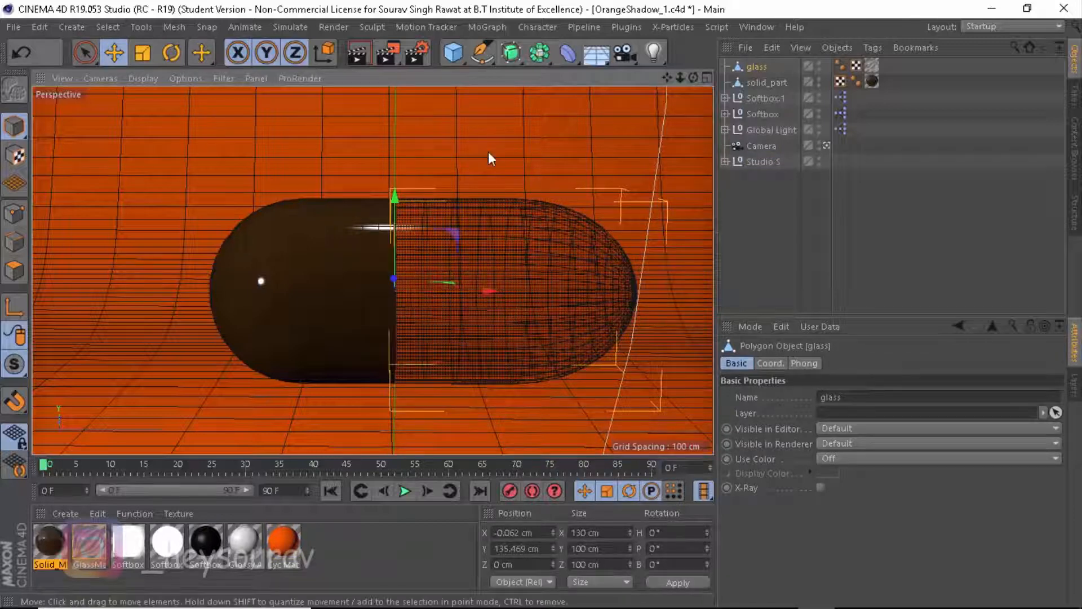
pyautogui.click(488, 155)
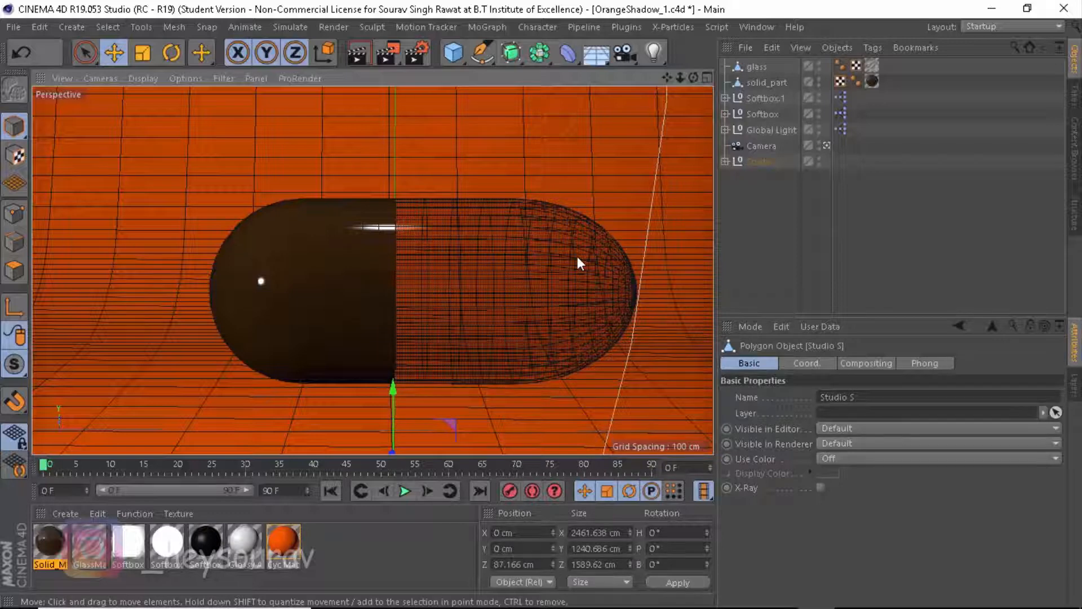
pyautogui.click(732, 205)
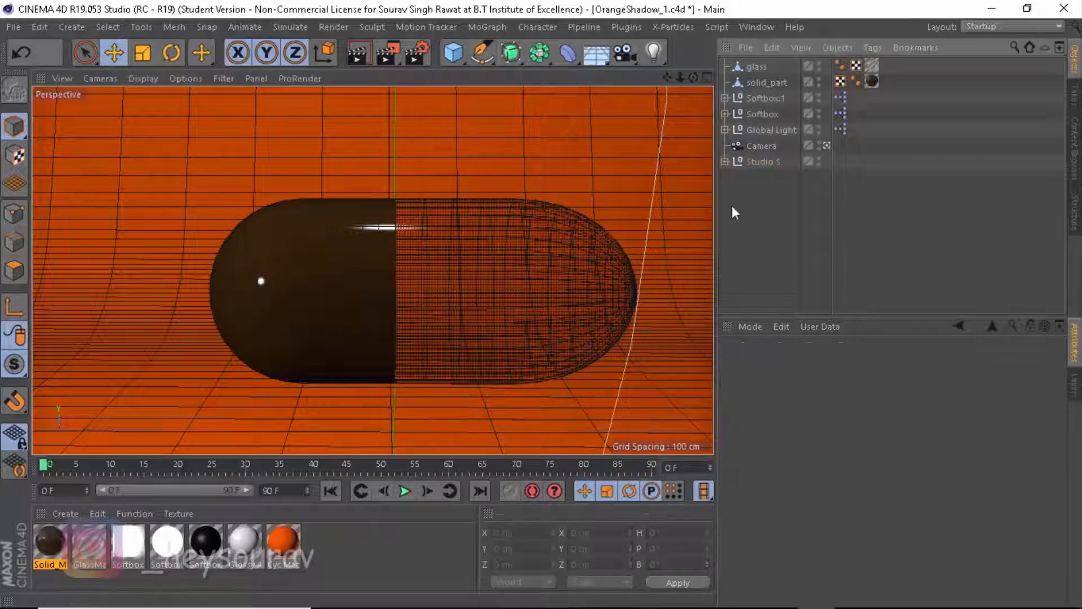
# Create a sphere and raise it to about Y 112 cm, level with the capsule.
pyautogui.click(453, 52)
pyautogui.click(766, 105)
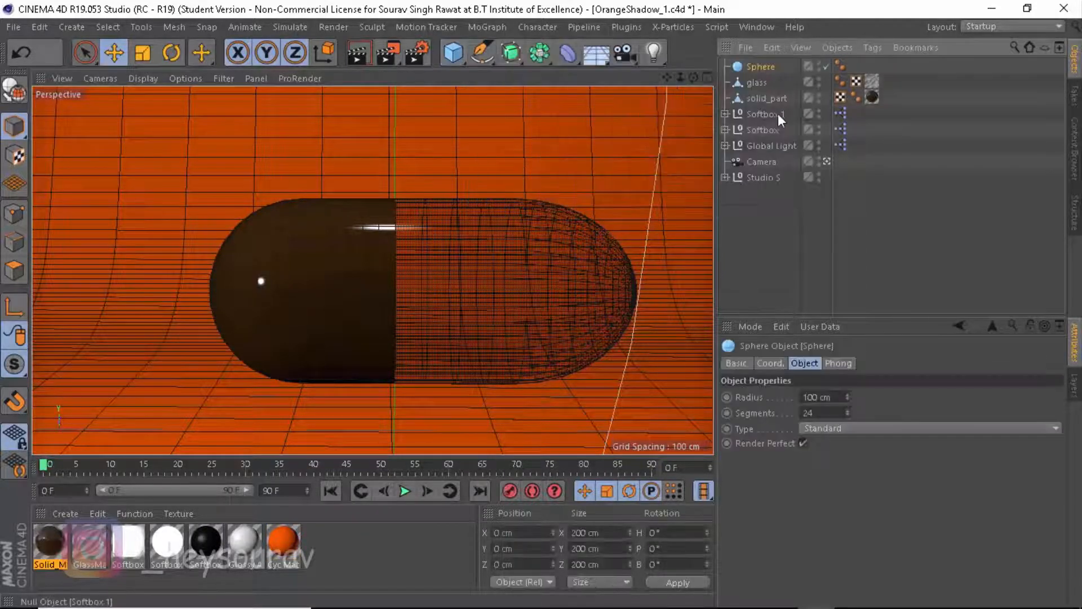
pyautogui.moveTo(401, 440); pyautogui.dragTo(397, 239)
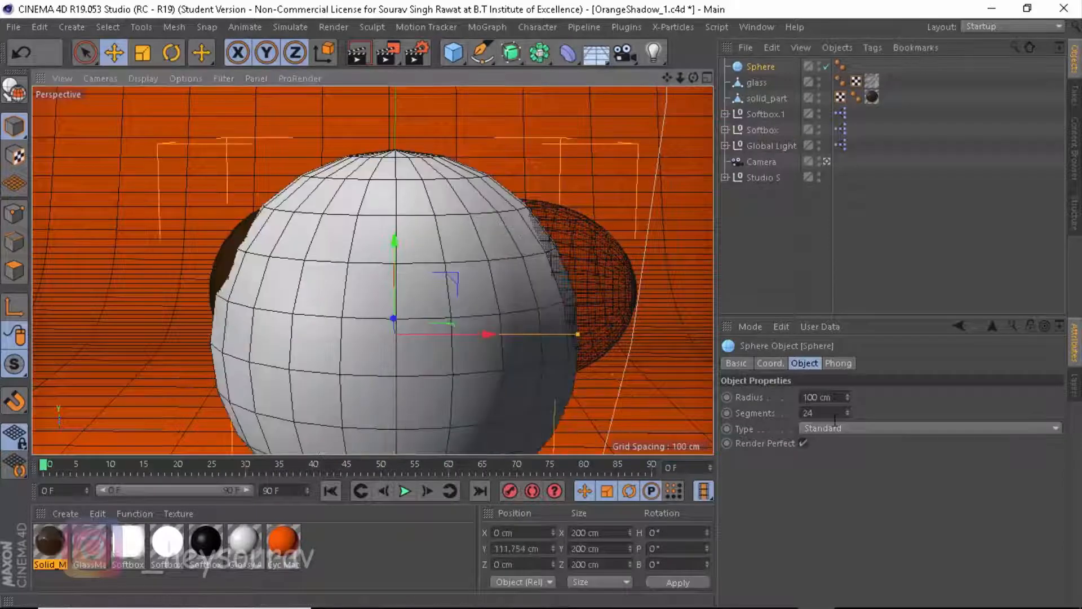
# Set the sphere's type to Icosahedron and its segments to 18.
pyautogui.click(834, 428)
pyautogui.click(834, 506)
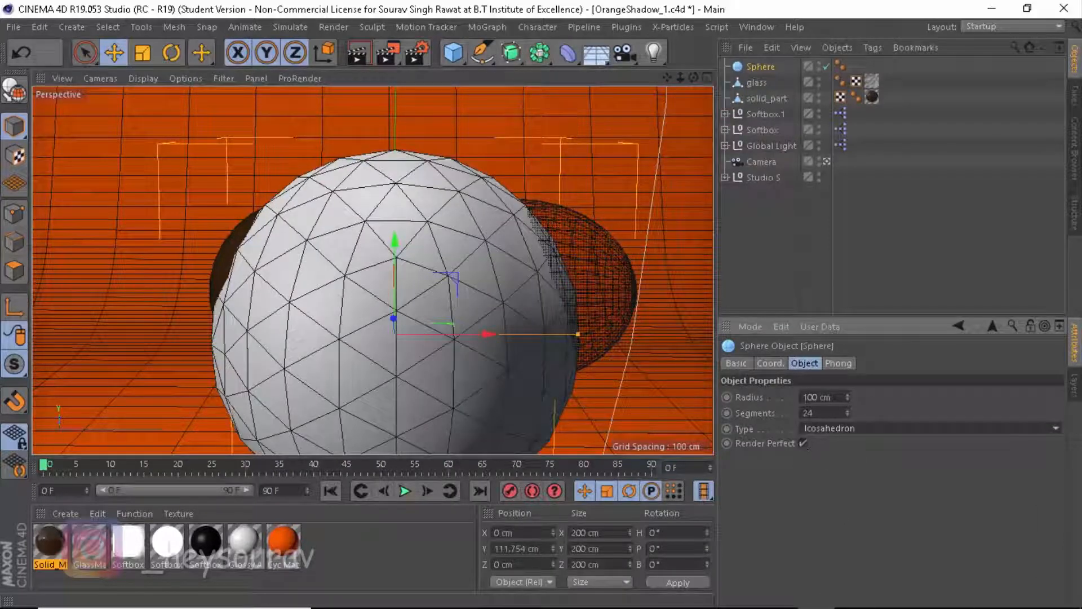
pyautogui.doubleClick(810, 413)
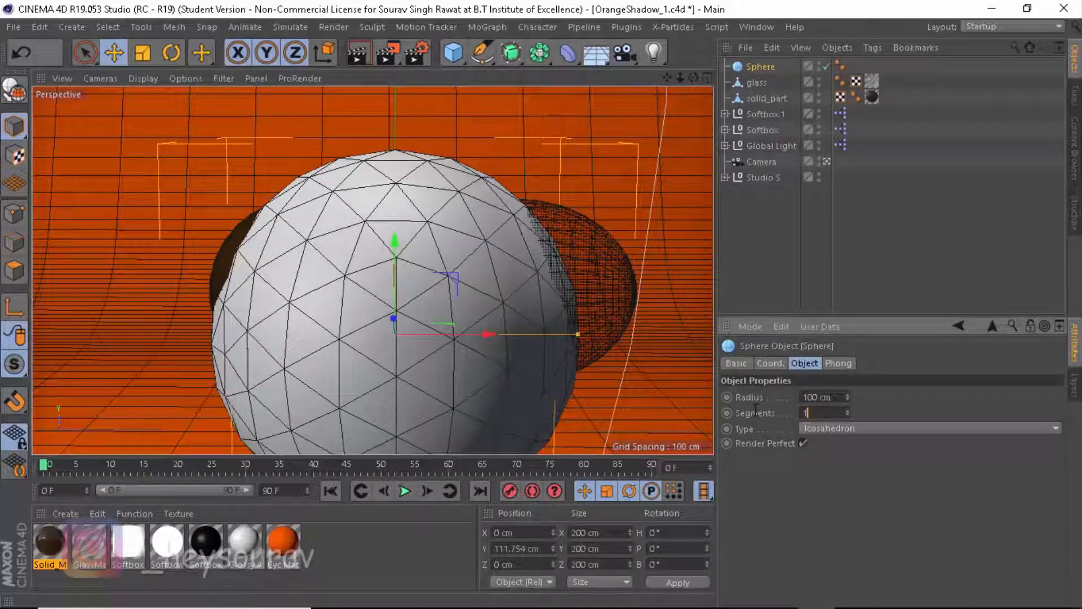
pyautogui.press('Return')
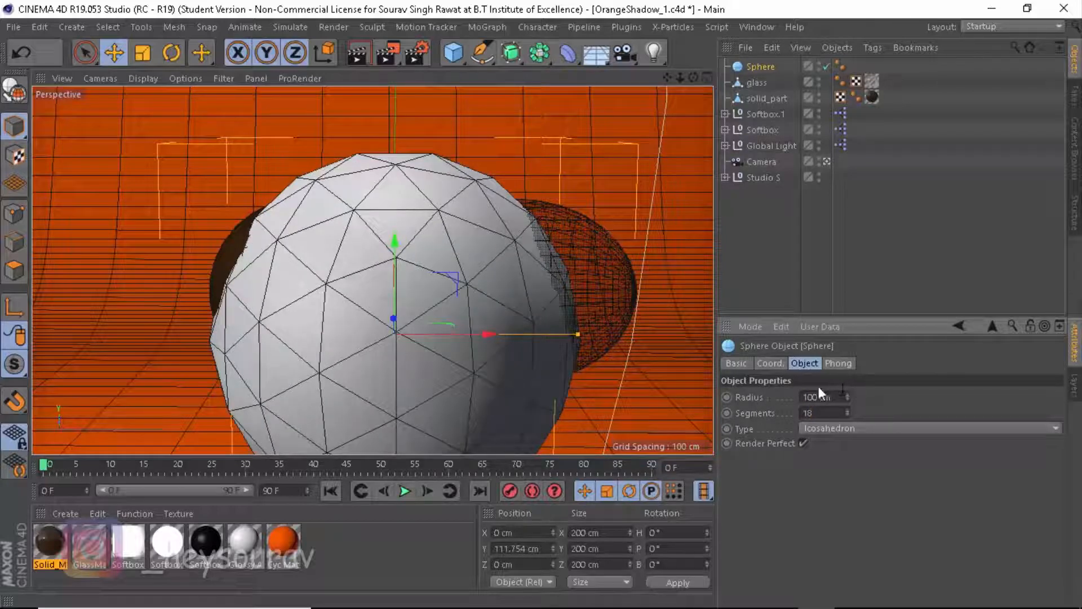
# Set the sphere's radius to 20 cm and move it along X to about 46.5 cm, inside the glass half.
pyautogui.doubleClick(817, 396)
pyautogui.write('20')
pyautogui.press('Return')
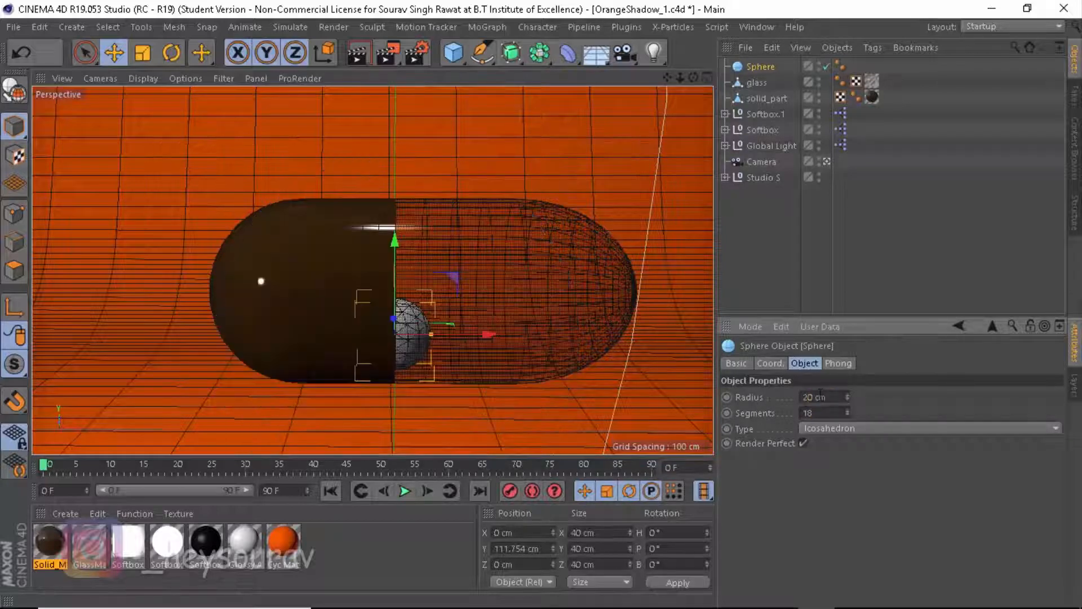
pyautogui.moveTo(483, 333); pyautogui.dragTo(566, 335)
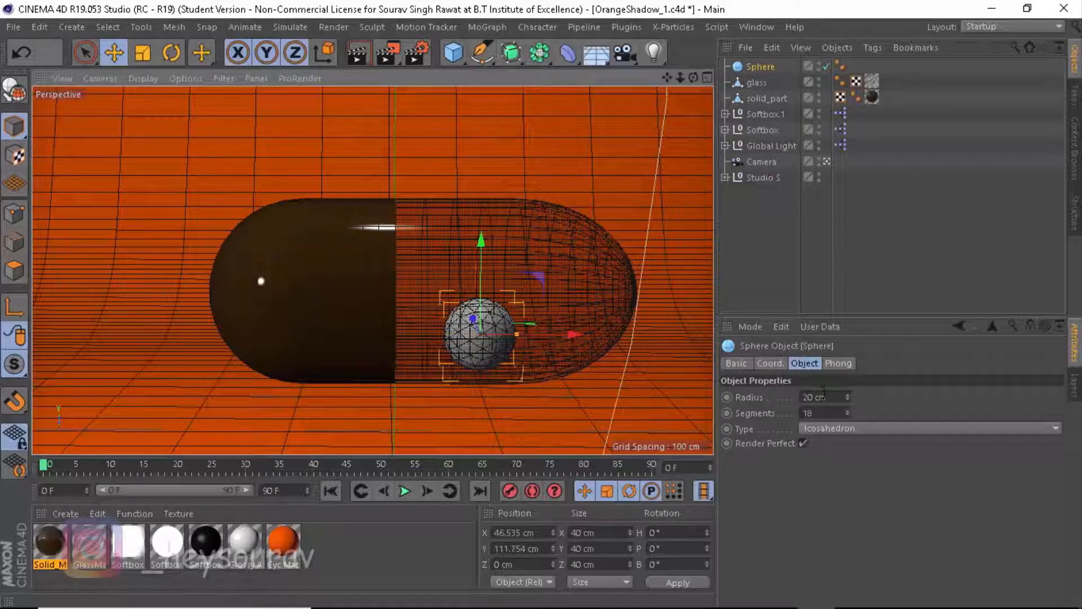
# Try a radius of 10 cm for the sphere, and settle on 12 cm.
pyautogui.doubleClick(789, 395)
pyautogui.write('10')
pyautogui.press('Return')
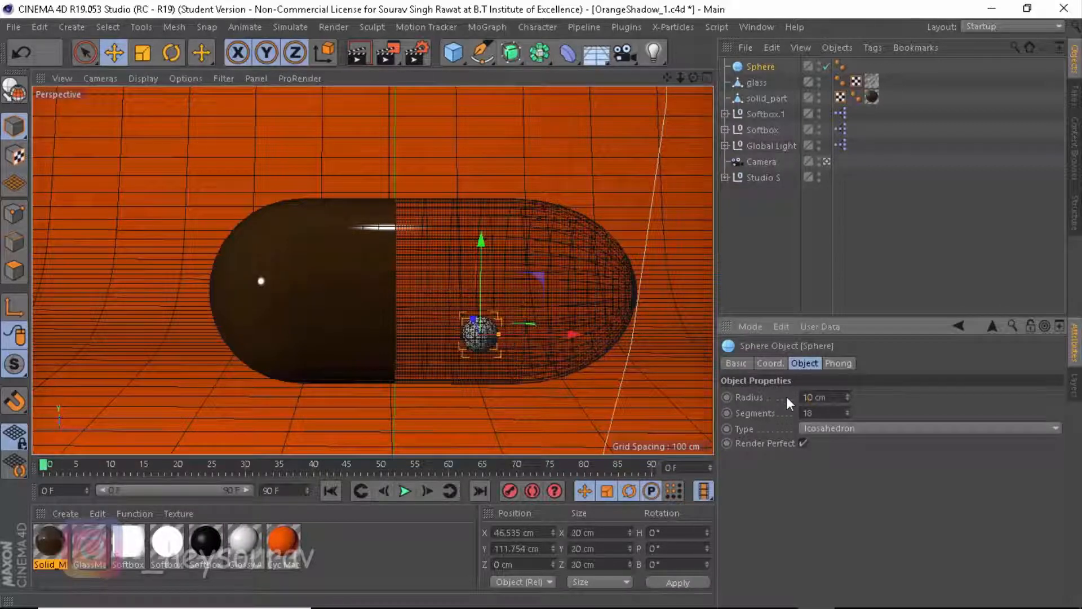
pyautogui.doubleClick(825, 397)
pyautogui.write('12')
pyautogui.press('Return')
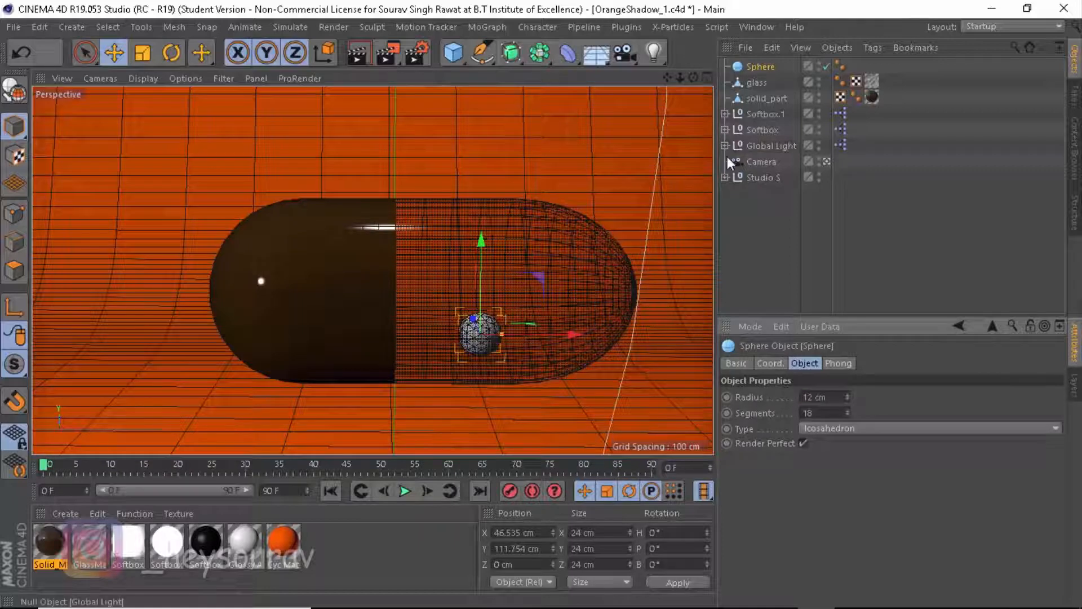
# Rename the Sphere object to sphere in lowercase and deselect it.
pyautogui.doubleClick(762, 67)
pyautogui.press('BackSpace')
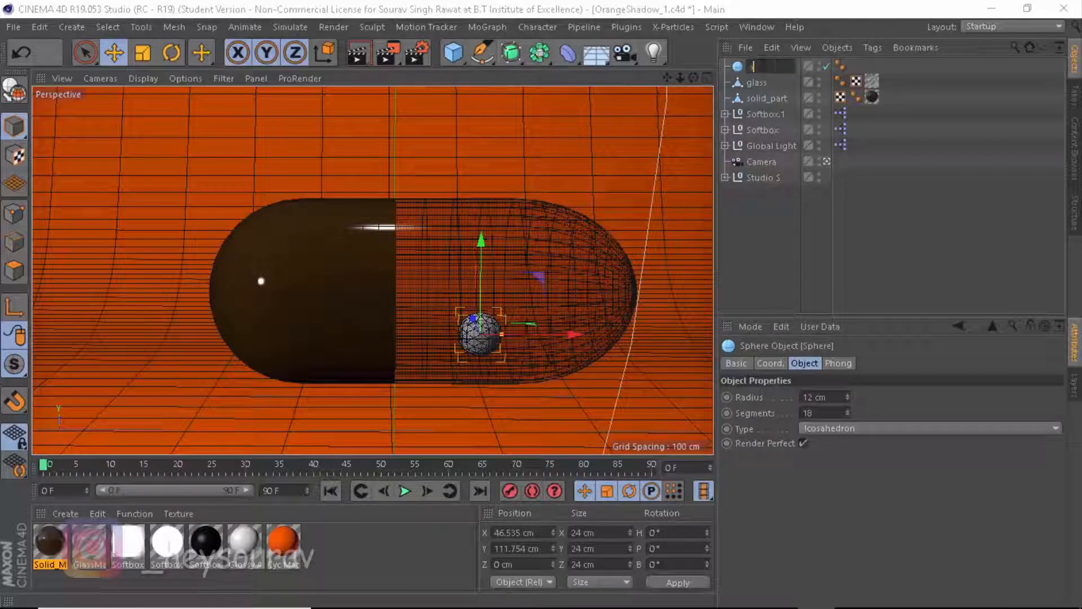
pyautogui.press('BackSpace')
pyautogui.press('BackSpace')
pyautogui.write('here')
pyautogui.press('Return')
pyautogui.click(756, 227)
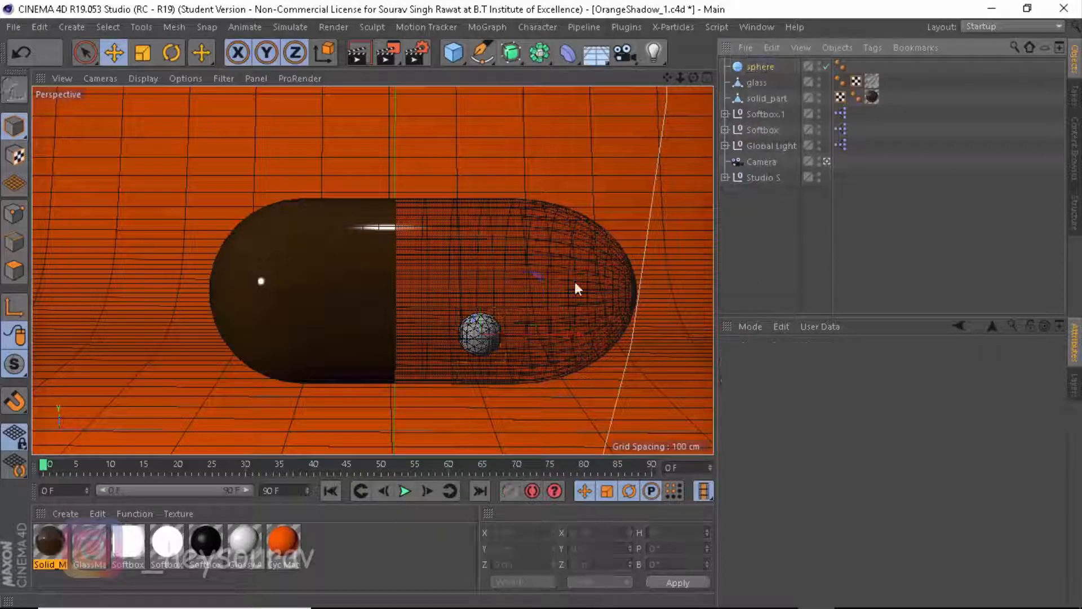
# Create a new material and name it sphere_matte.
pyautogui.doubleClick(358, 557)
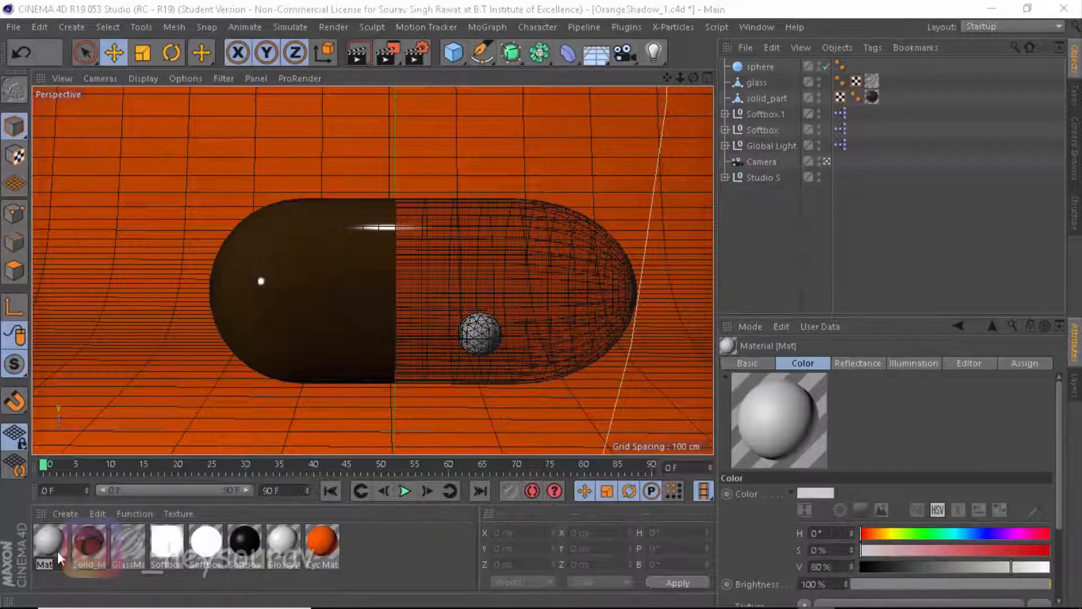
pyautogui.doubleClick(46, 534)
pyautogui.write('sh')
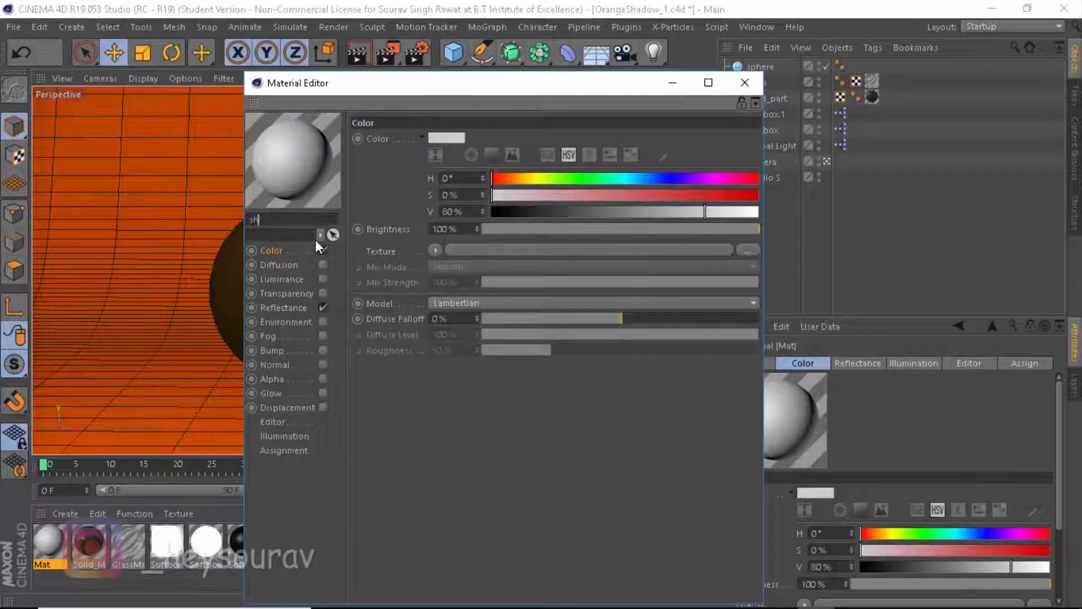
pyautogui.write('here_matte')
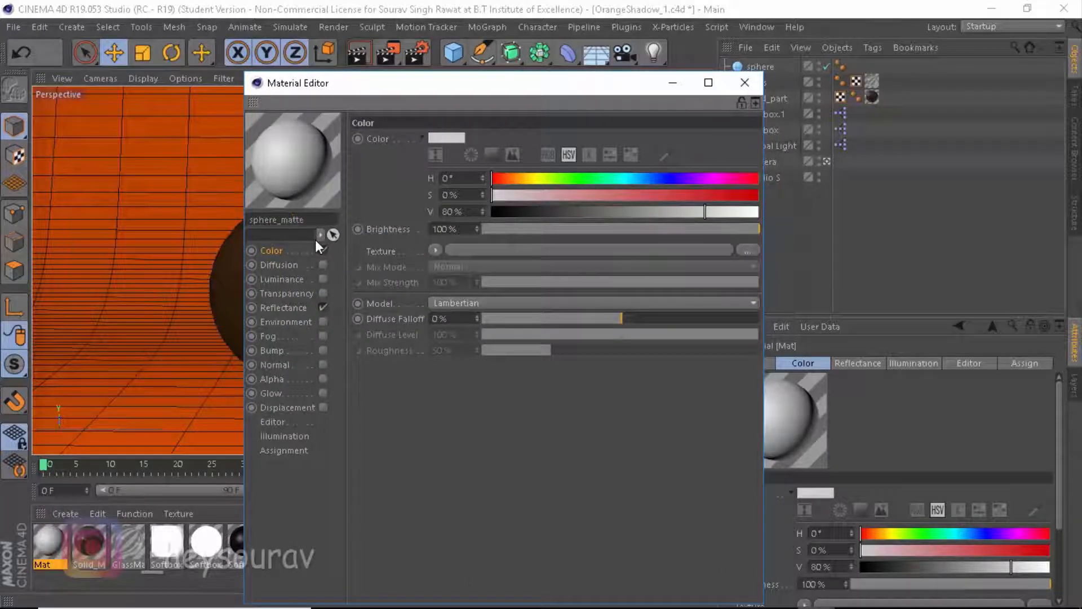
pyautogui.press('Return')
# Replace sphere_matte's default specular with a Beckmann reflectance layer using a Dielectric Fresnel.
pyautogui.click(282, 307)
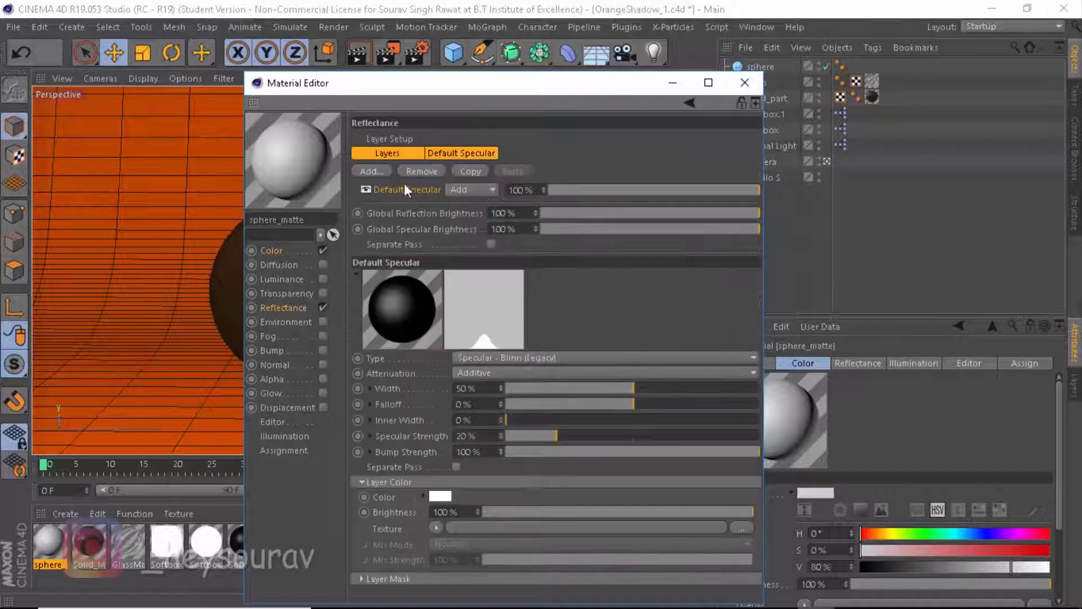
pyautogui.click(422, 171)
pyautogui.click(370, 170)
pyautogui.click(445, 299)
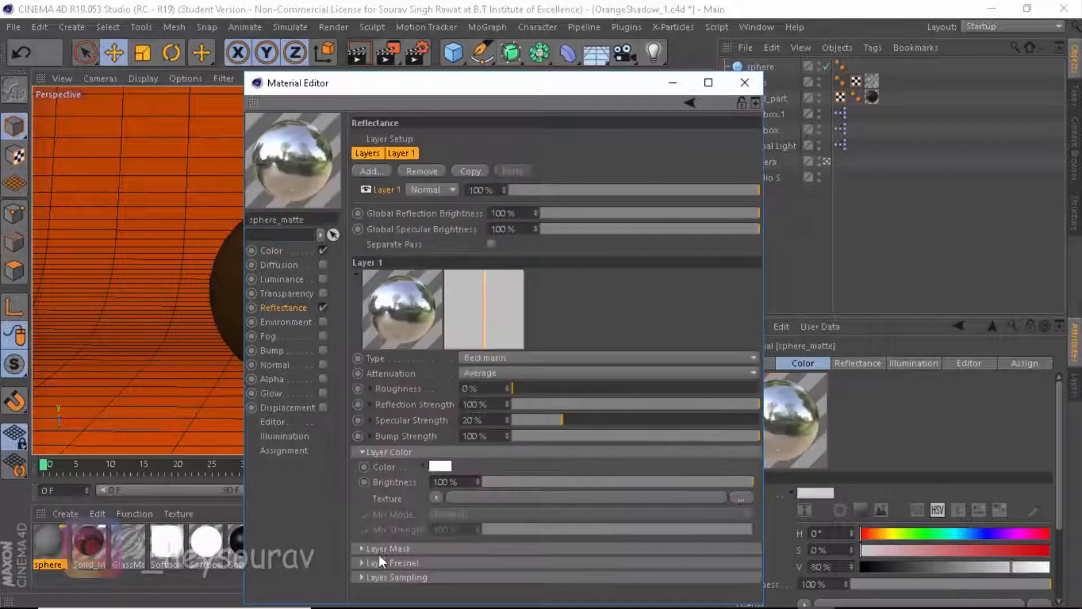
pyautogui.click(384, 562)
pyautogui.click(450, 578)
pyautogui.click(449, 548)
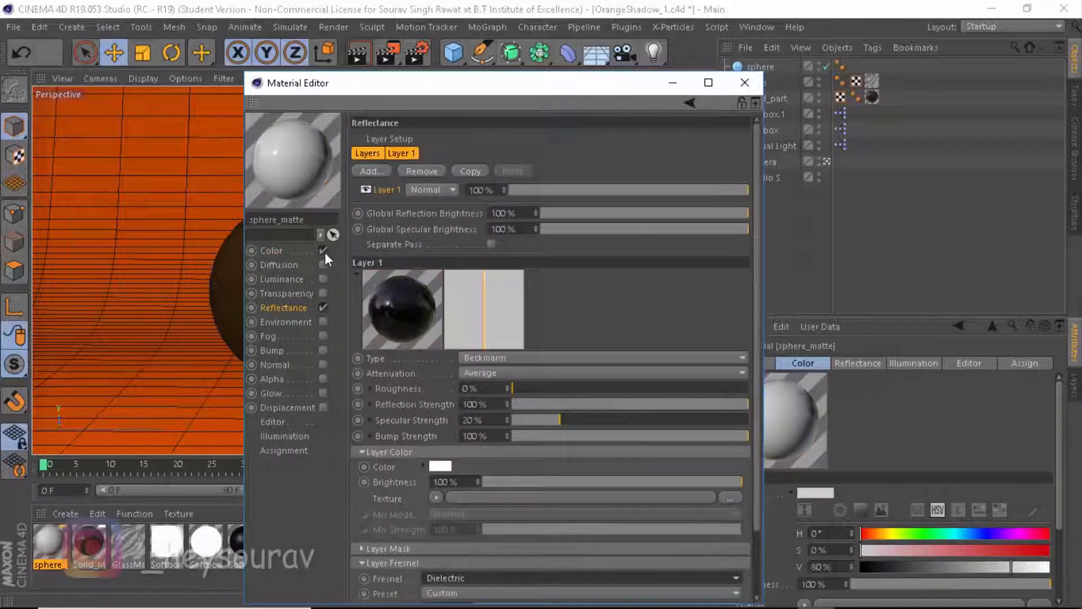
# Set sphere_matte's colour to orange with H 32°, S 80% and V 93%, and apply the material to the sphere.
pyautogui.click(325, 251)
pyautogui.moveTo(503, 181)
pyautogui.mouseDown()
pyautogui.moveTo(691, 176)
pyautogui.moveTo(518, 174)
pyautogui.mouseUp()
pyautogui.moveTo(586, 195); pyautogui.dragTo(739, 213)
pyautogui.moveTo(517, 173); pyautogui.dragTo(522, 174)
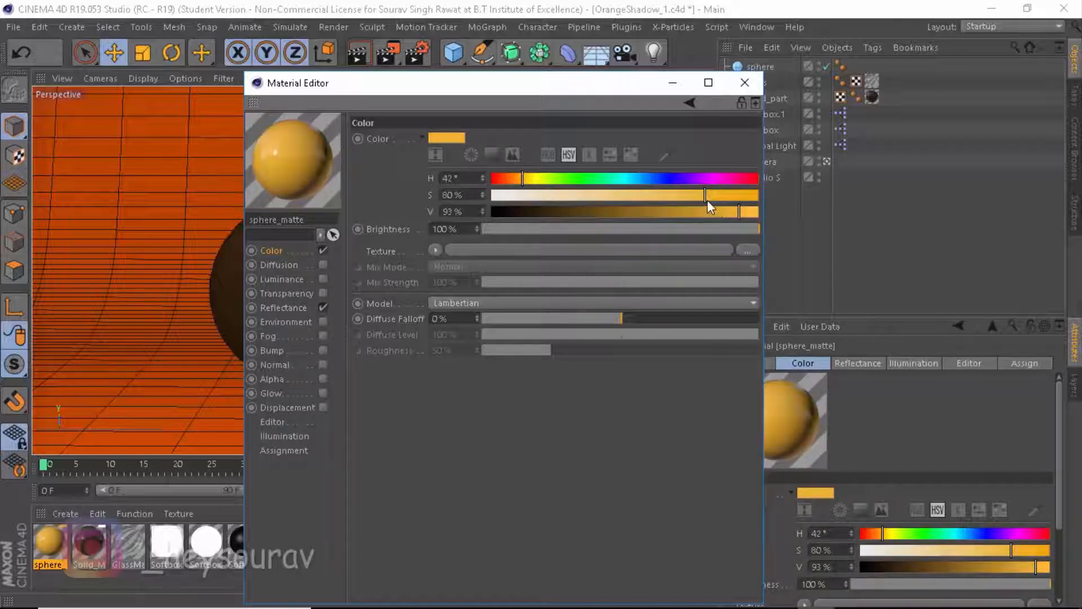
pyautogui.click(515, 178)
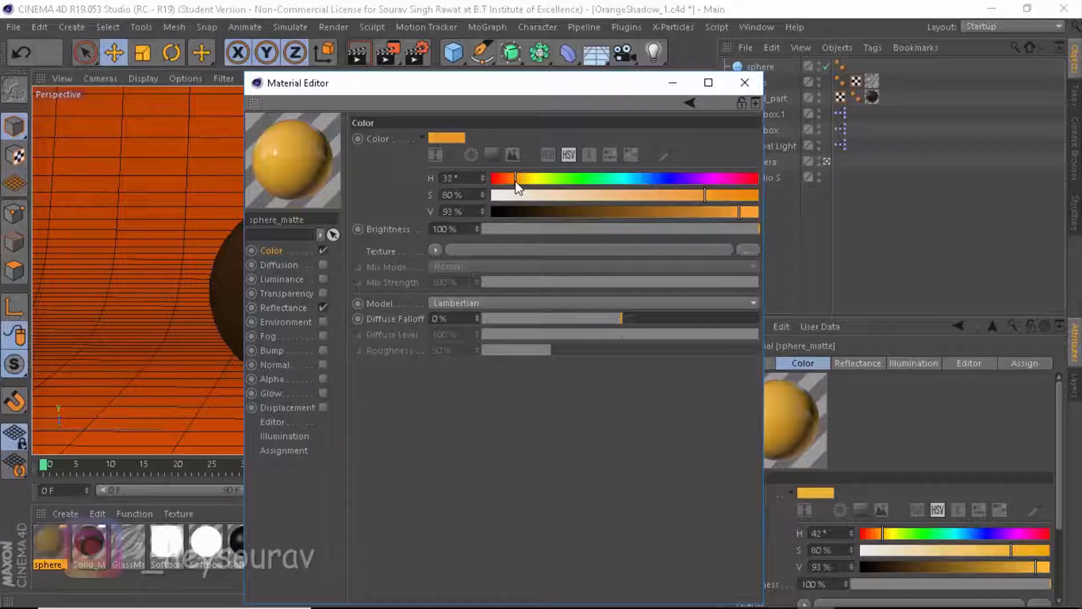
pyautogui.click(745, 82)
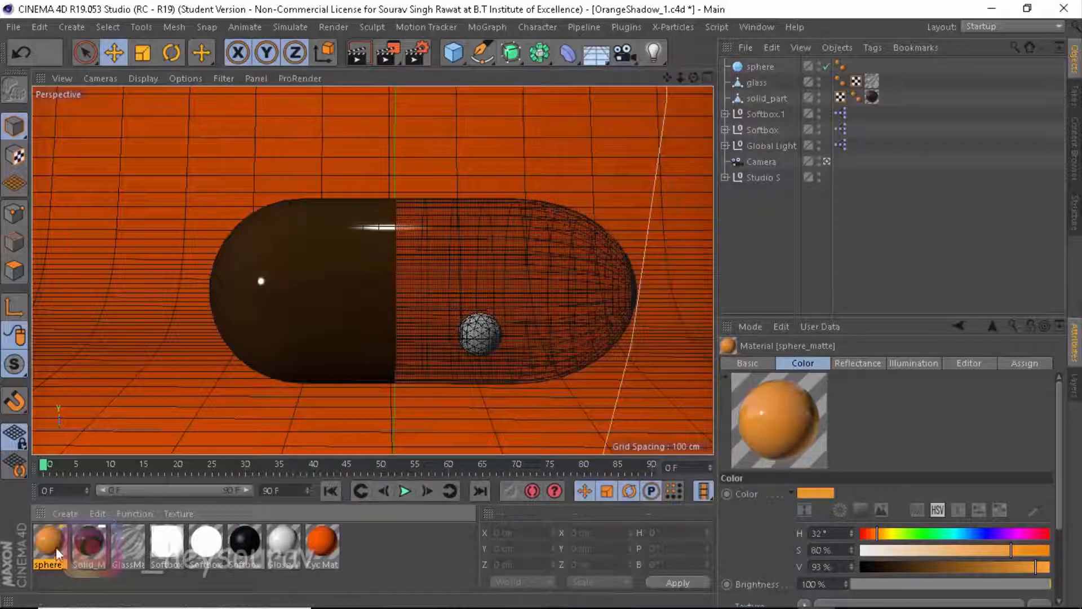
pyautogui.moveTo(716, 83); pyautogui.dragTo(768, 68)
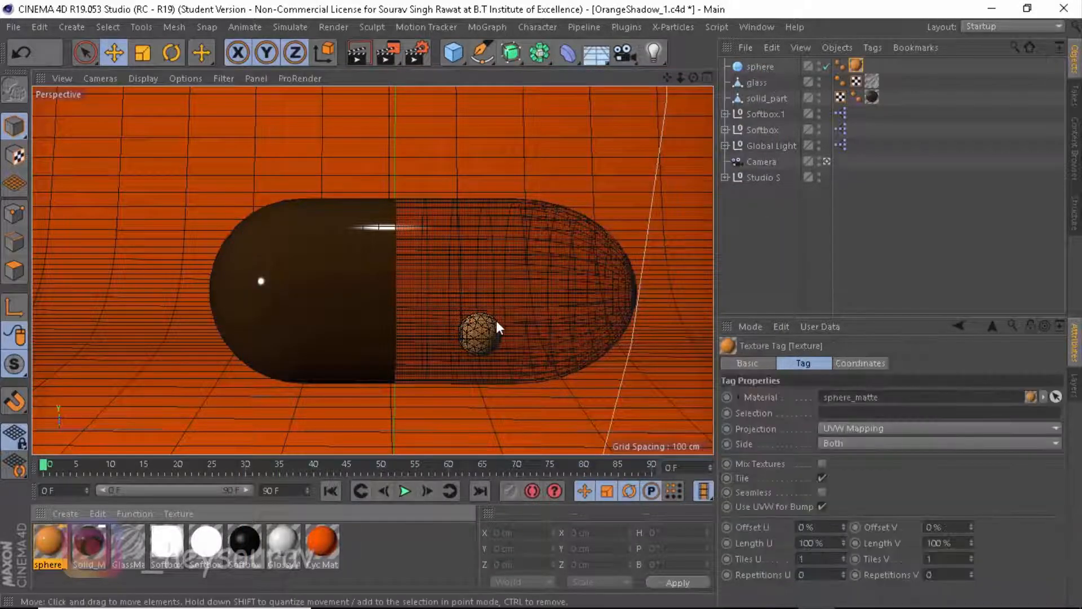
pyautogui.click(772, 225)
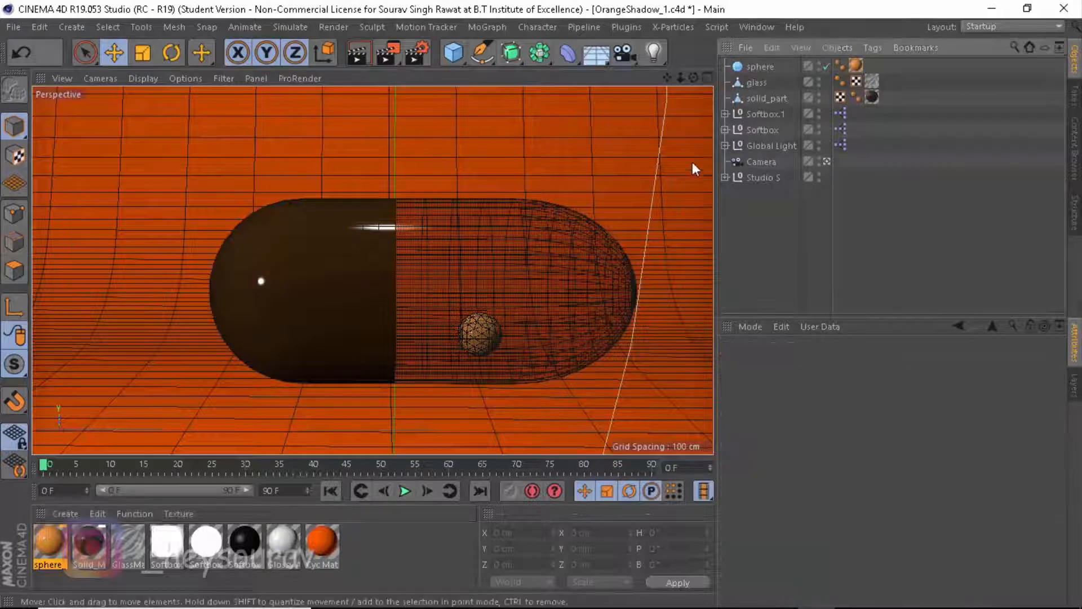
# Add a MoGraph Cloner and make the sphere its child.
pyautogui.click(540, 56)
pyautogui.click(506, 194)
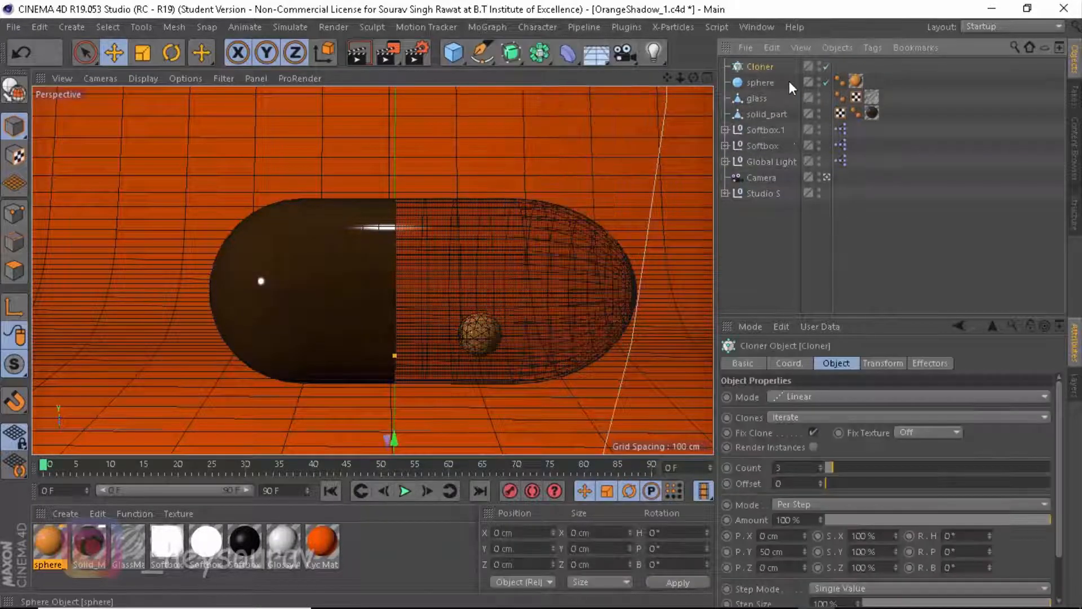
pyautogui.moveTo(789, 81); pyautogui.dragTo(760, 67)
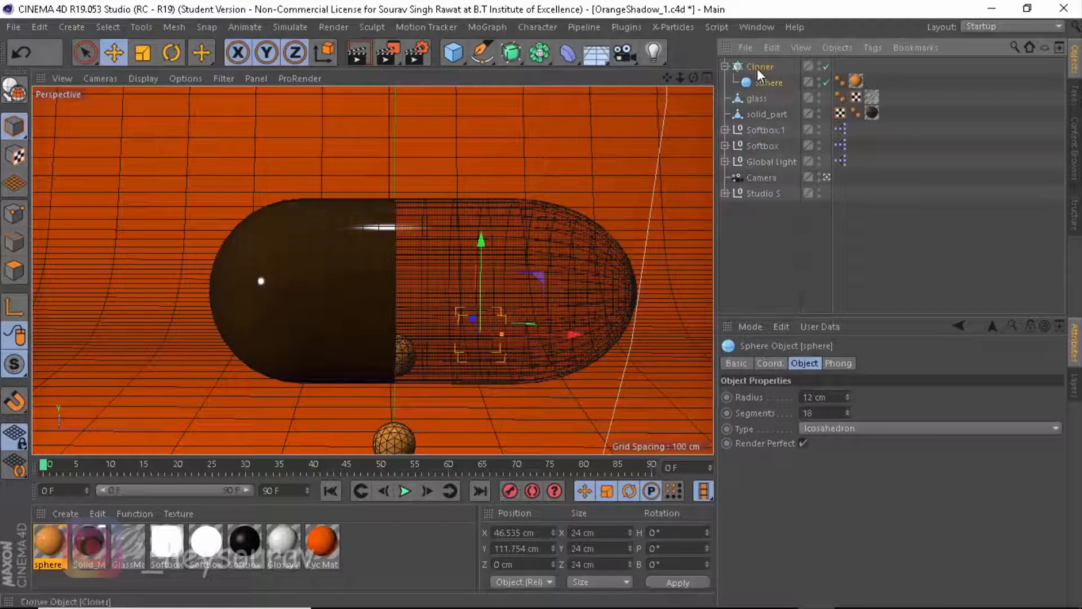
# Set the Cloner to Object mode with glass as its object and Volume as the distribution.
pyautogui.click(758, 68)
pyautogui.click(820, 398)
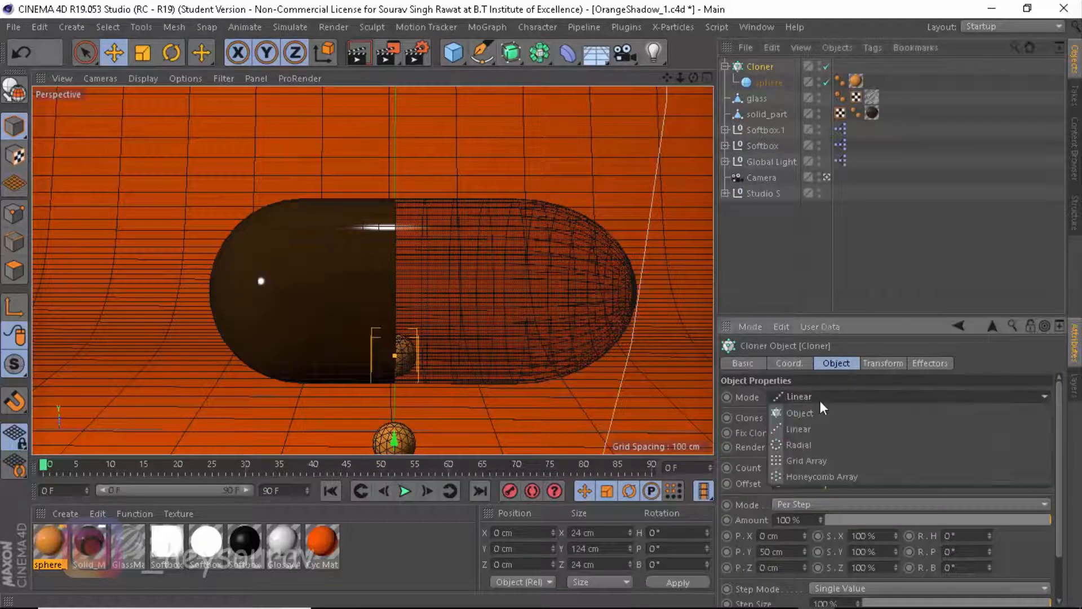
pyautogui.click(803, 414)
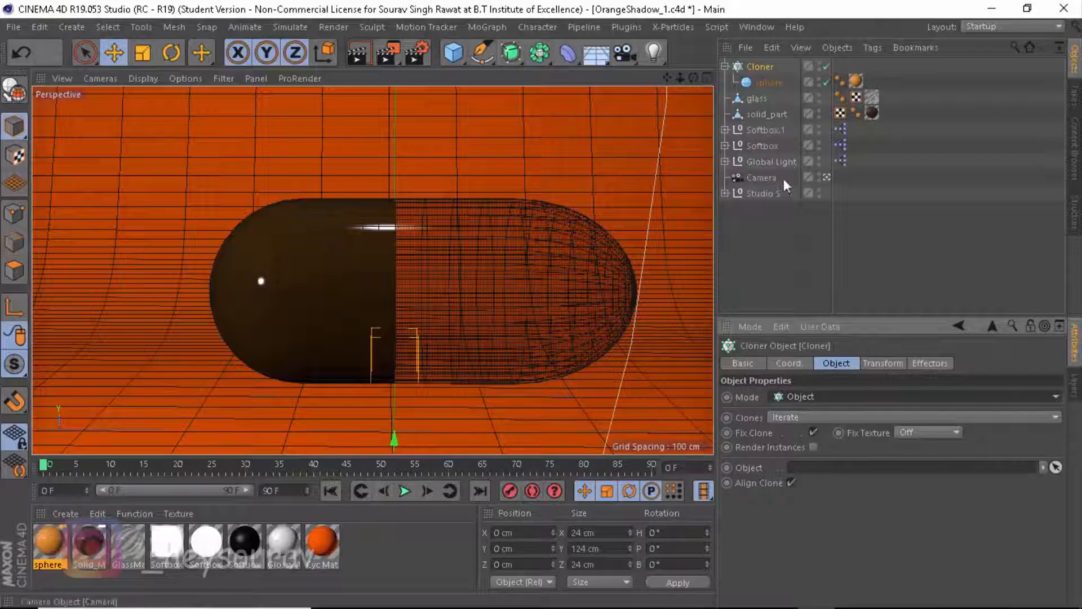
pyautogui.moveTo(759, 99); pyautogui.dragTo(817, 468)
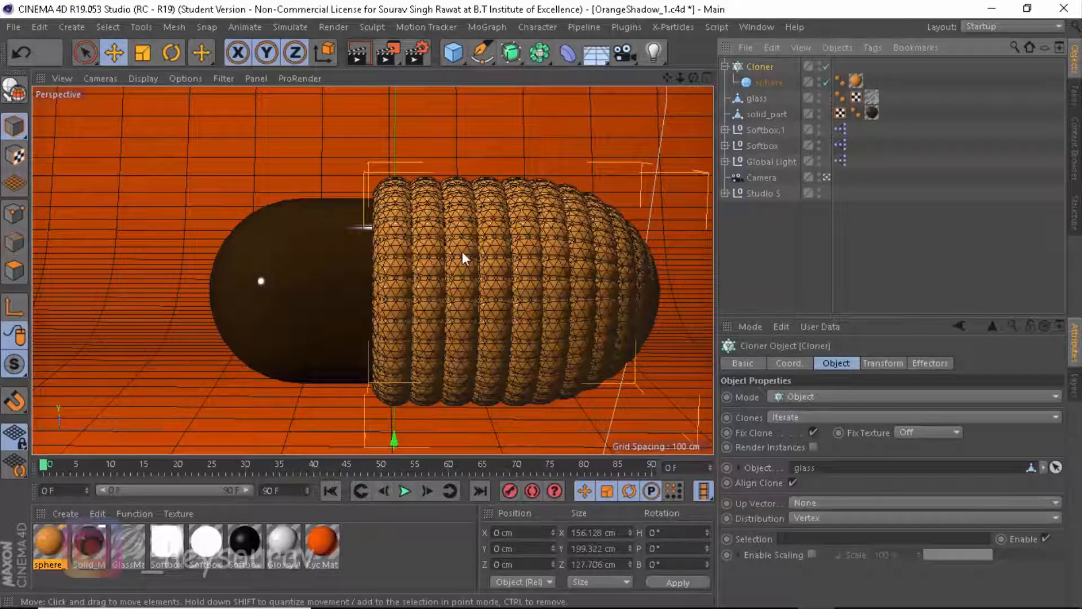
pyautogui.click(847, 518)
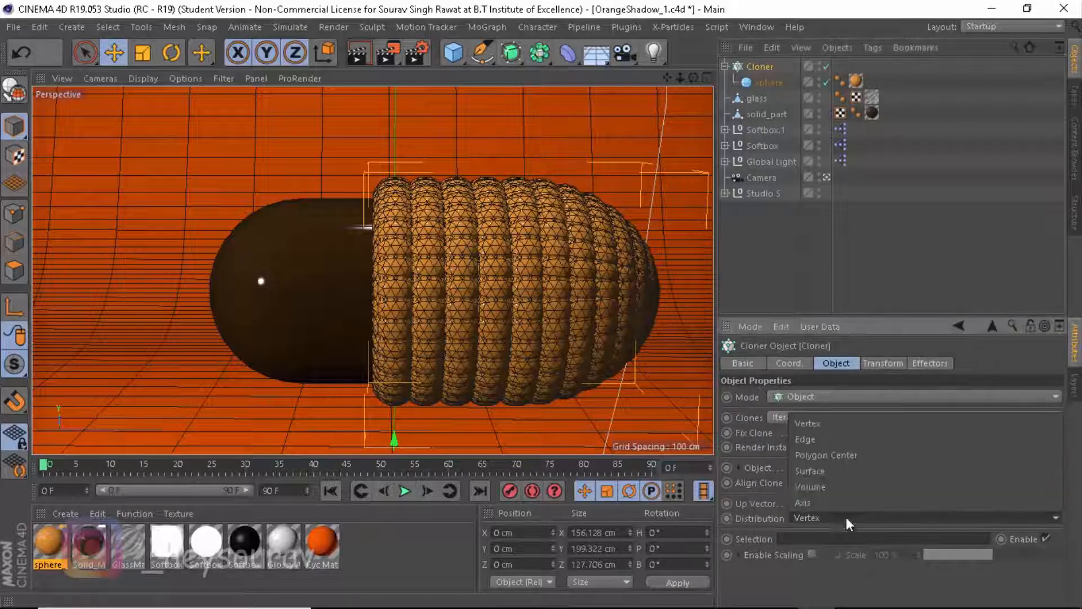
pyautogui.click(821, 485)
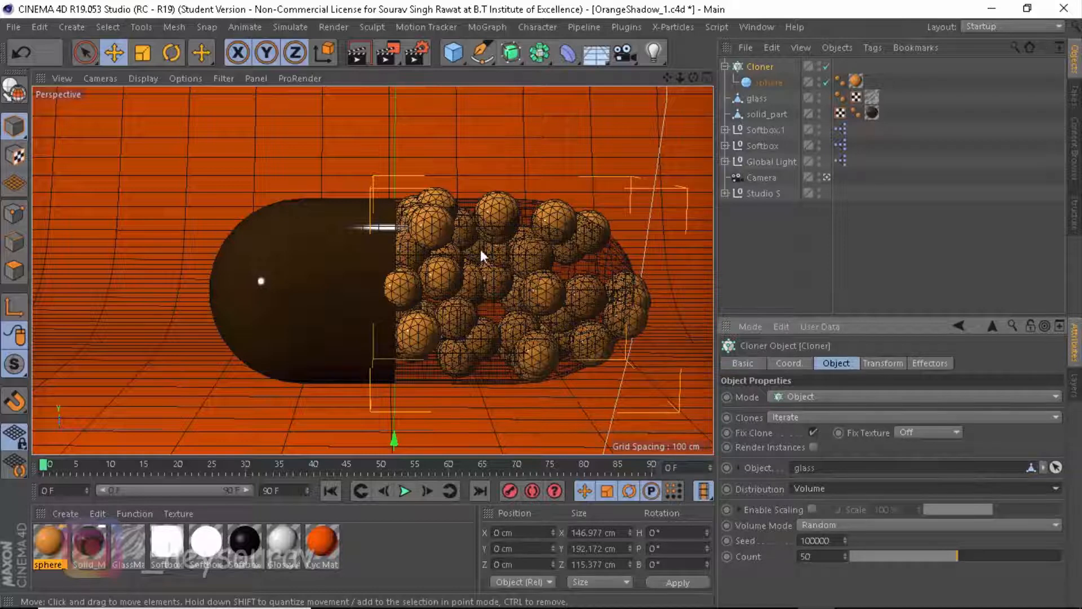
# Try a clone count of 40 in the Cloner.
pyautogui.click(807, 557)
pyautogui.write('40')
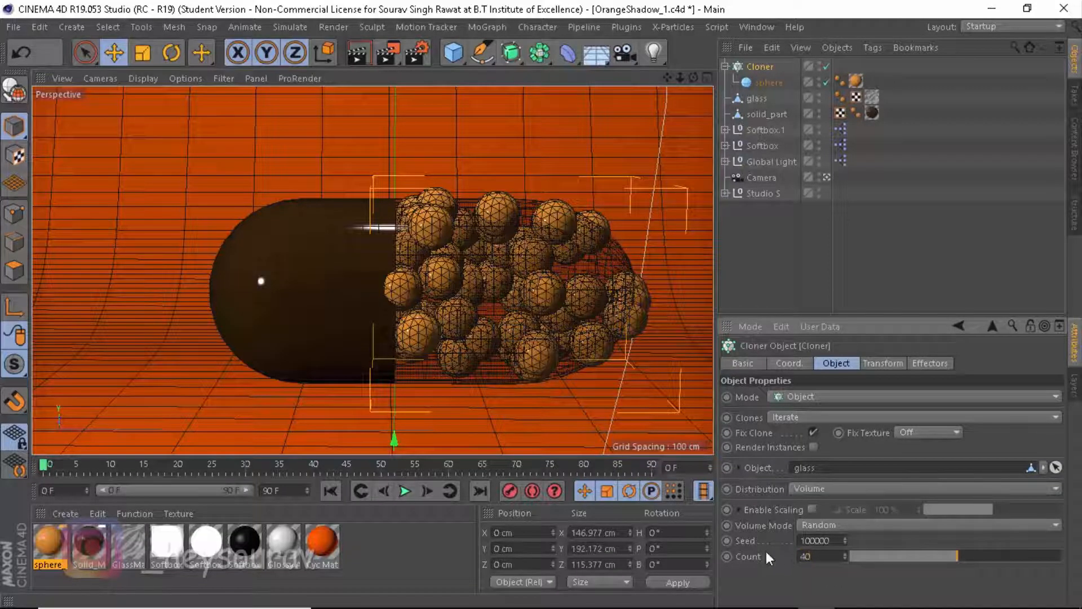
pyautogui.press('Return')
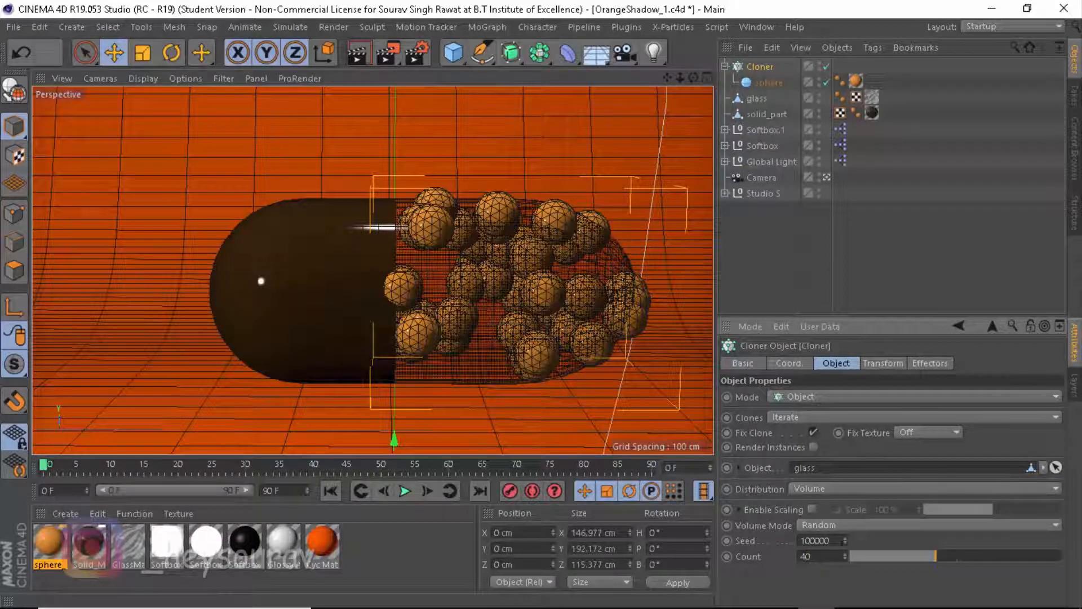
# Try different random seeds for the sphere distribution in the glass half and settle on 99994.
pyautogui.click(844, 539)
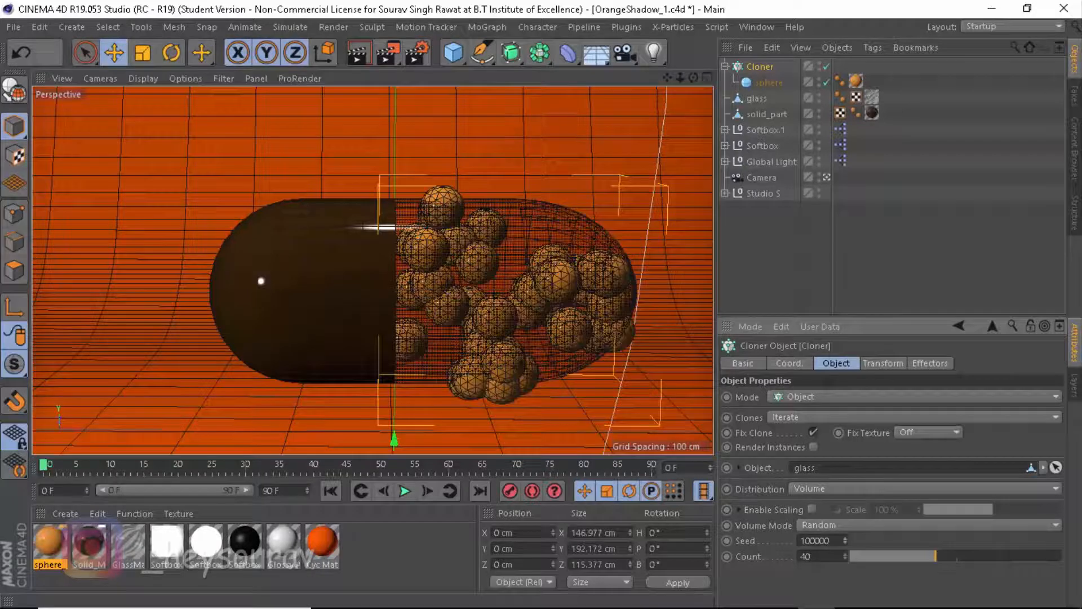
pyautogui.moveTo(845, 540); pyautogui.dragTo(844, 546)
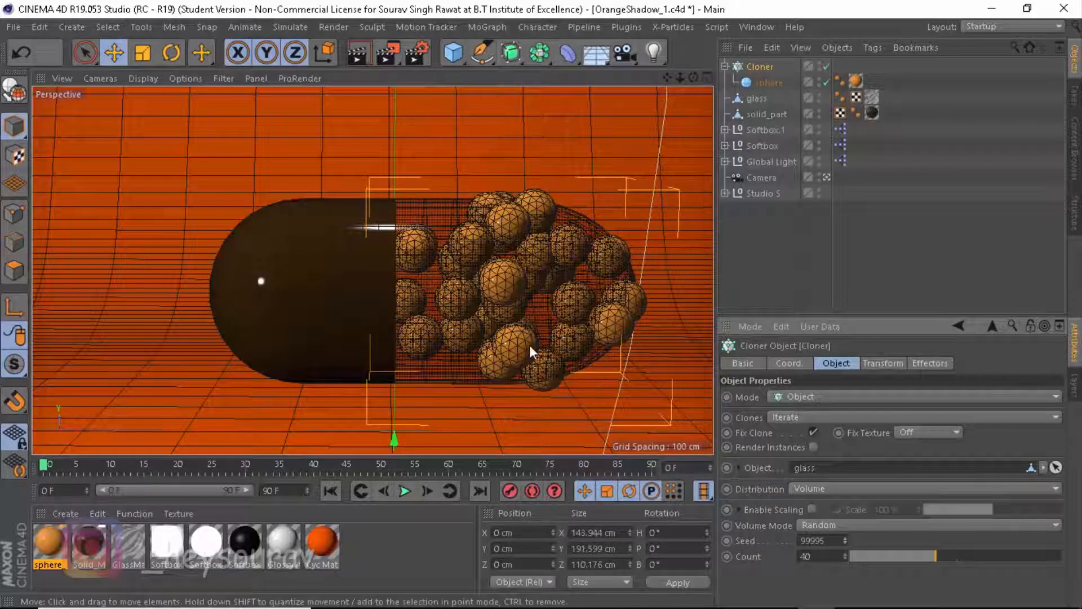
pyautogui.click(844, 539)
pyautogui.click(845, 538)
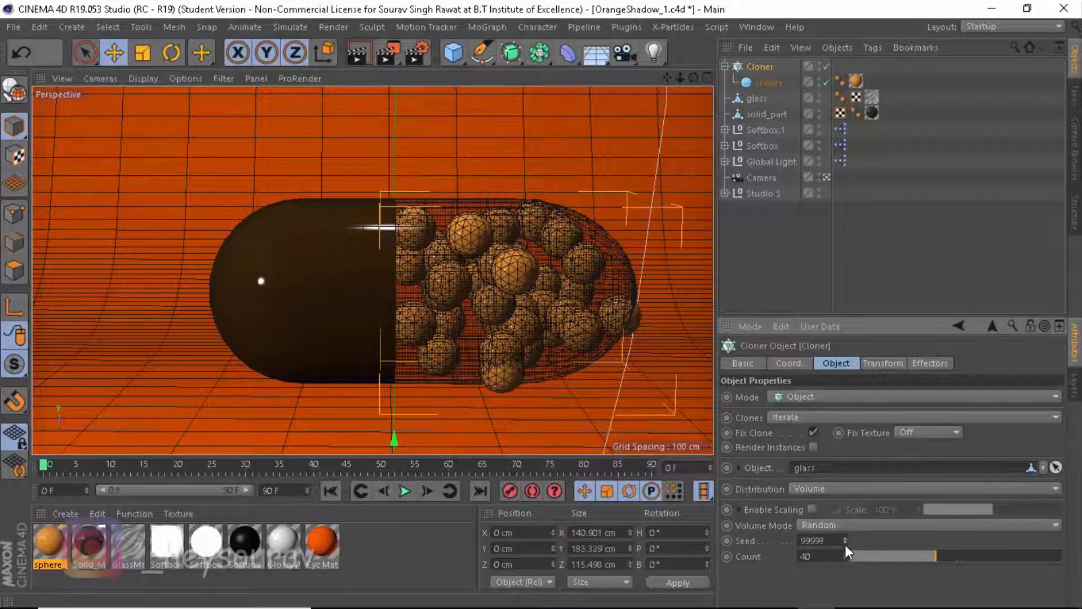
pyautogui.click(844, 544)
pyautogui.click(845, 544)
pyautogui.click(845, 545)
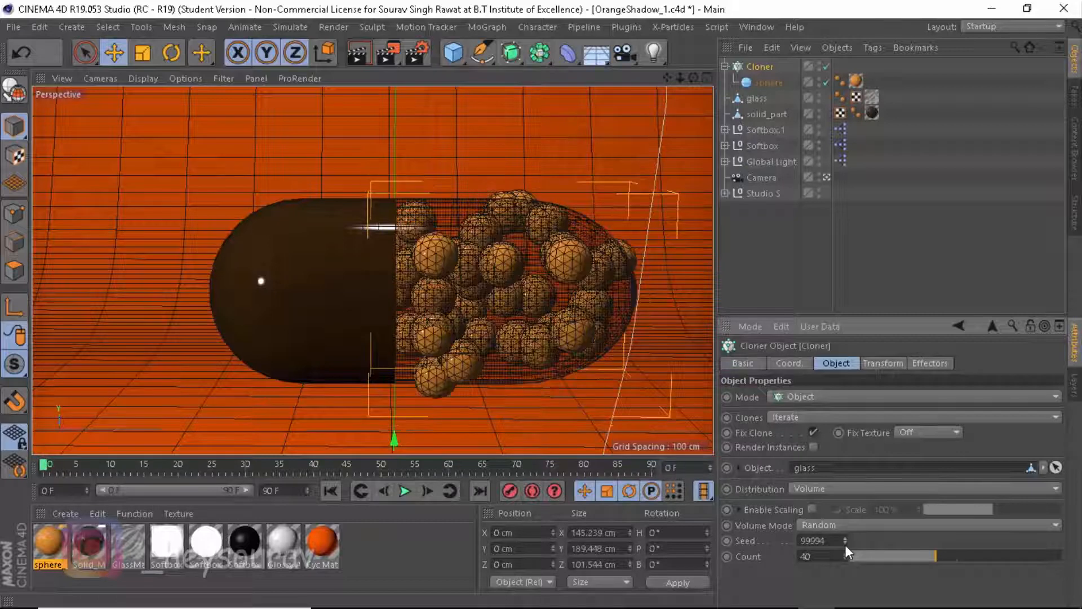
# Set the clone count to 50, deselect the Cloner and collapse its hierarchy.
pyautogui.click(809, 557)
pyautogui.write('50')
pyautogui.press('Return')
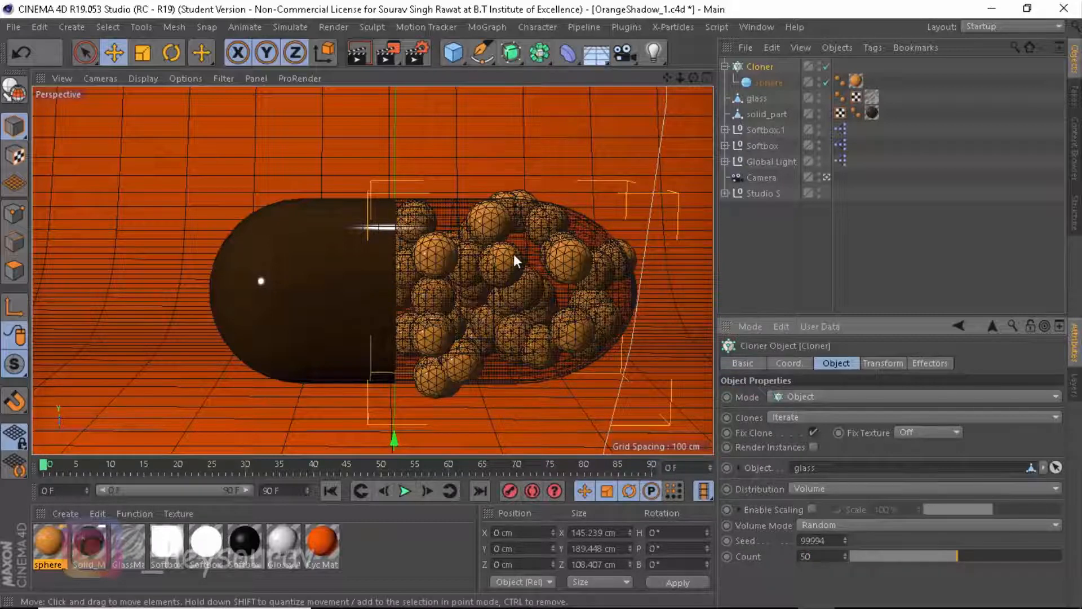
pyautogui.click(769, 222)
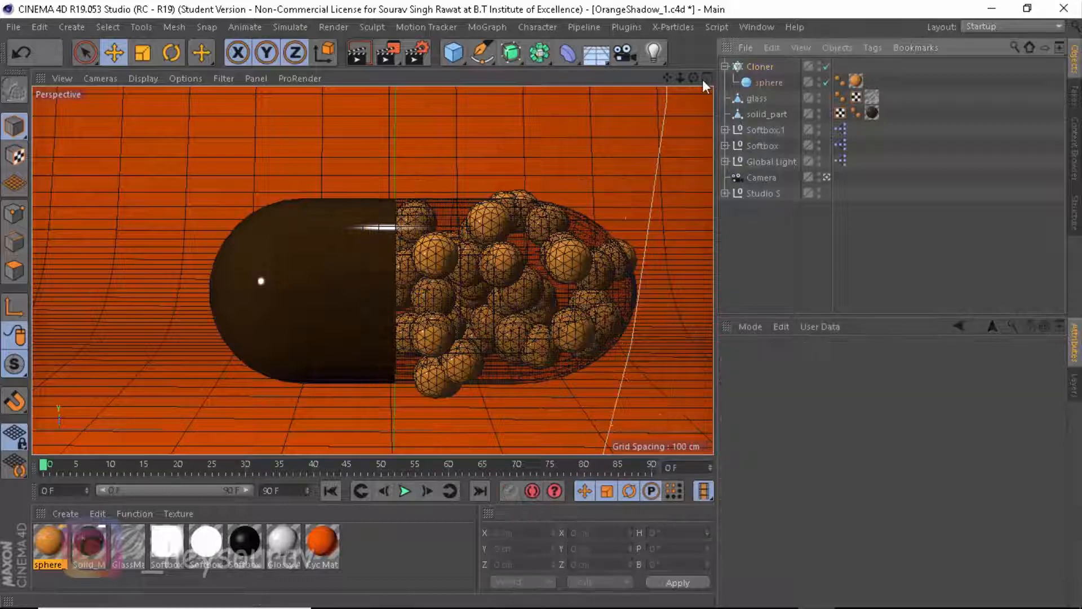
pyautogui.click(726, 67)
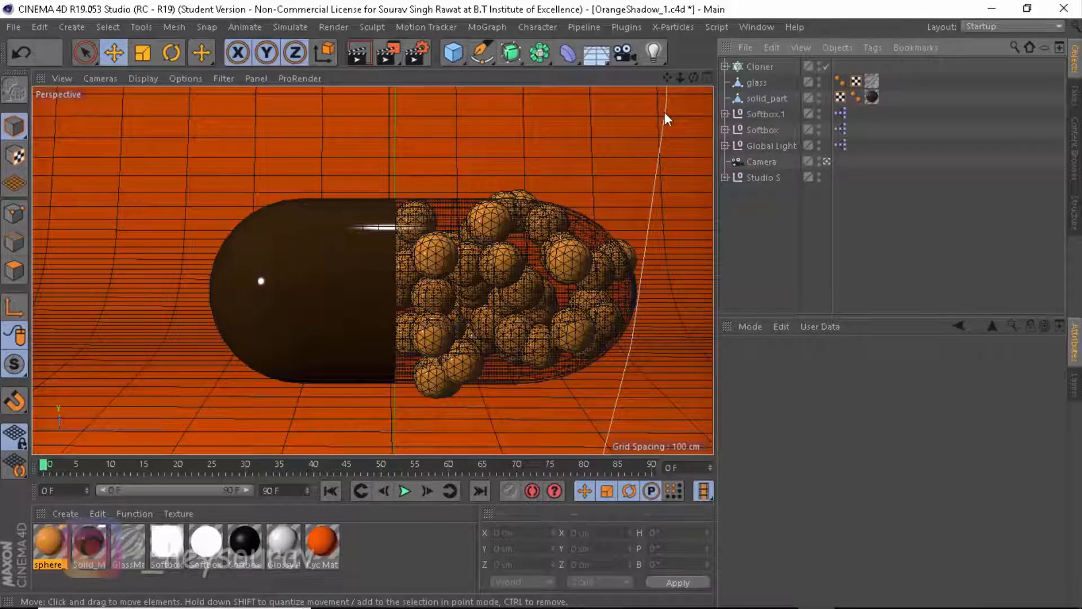
# Add a MoText object and change its text to Ai.
pyautogui.moveTo(679, 79)
pyautogui.mouseDown()
pyautogui.moveTo(691, 81)
pyautogui.moveTo(654, 93)
pyautogui.moveTo(691, 80)
pyautogui.mouseUp()
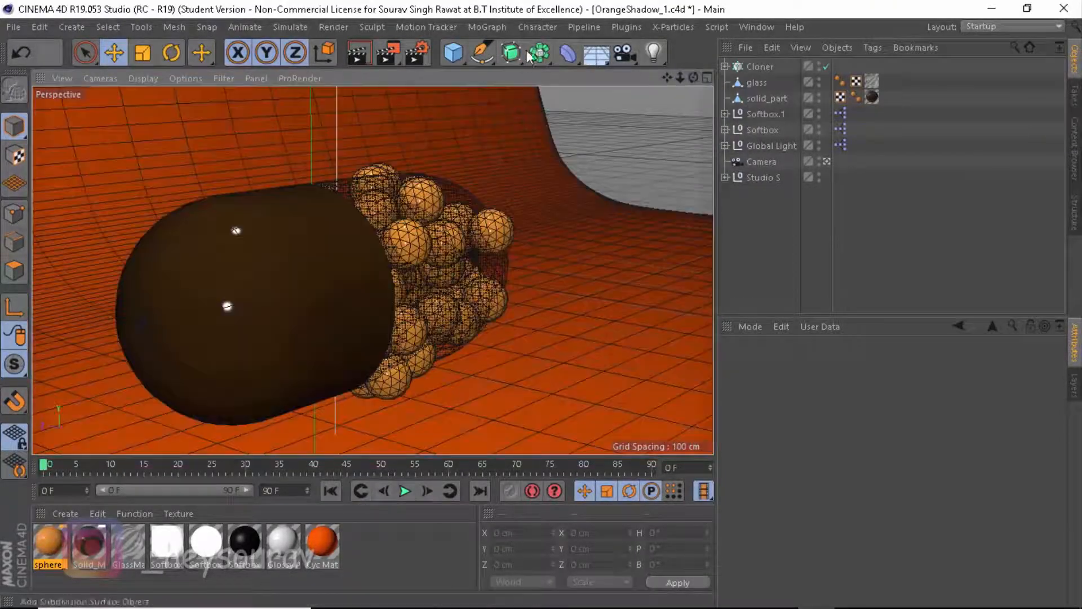
pyautogui.click(529, 54)
pyautogui.click(505, 279)
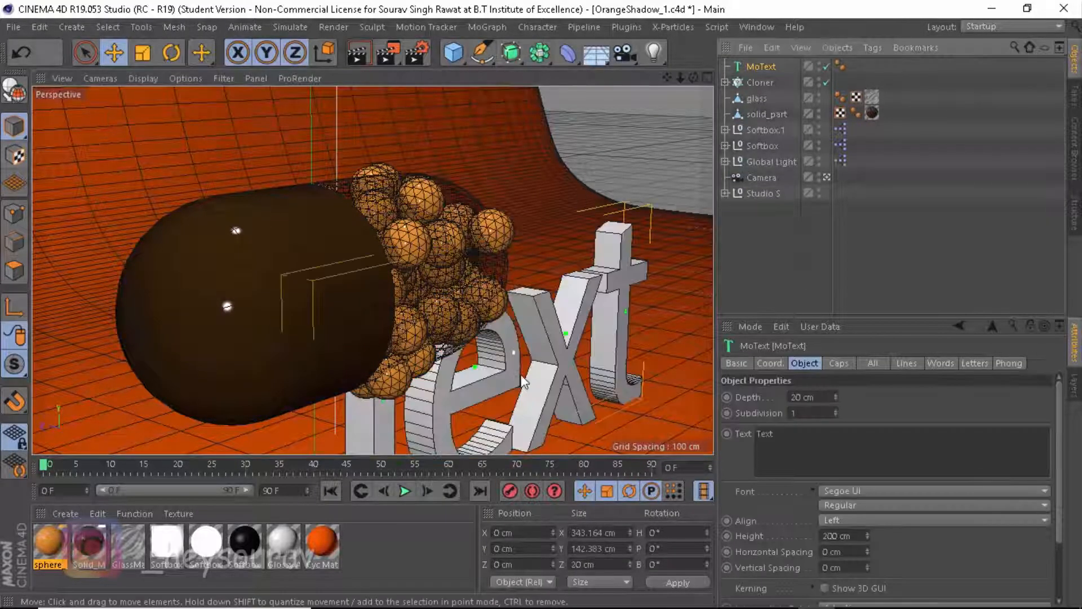
pyautogui.write('Ai')
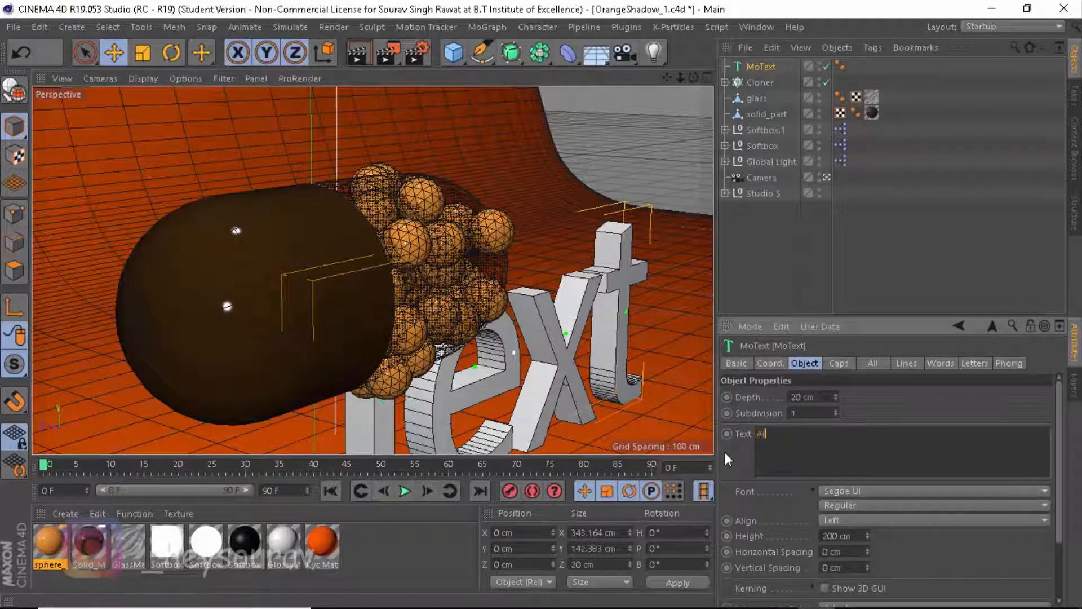
pyautogui.press('Return')
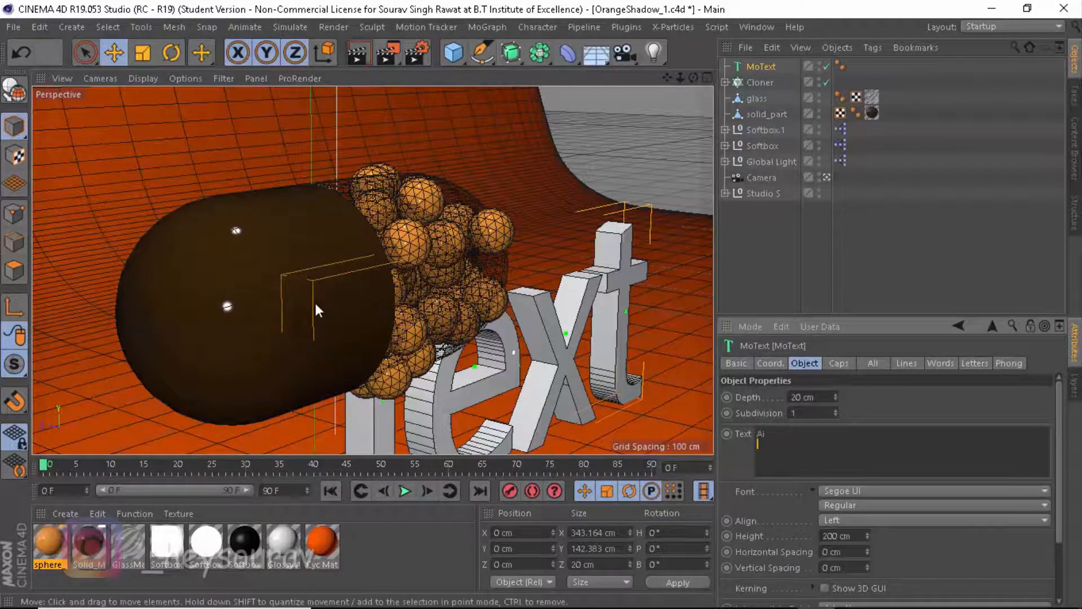
pyautogui.click(866, 411)
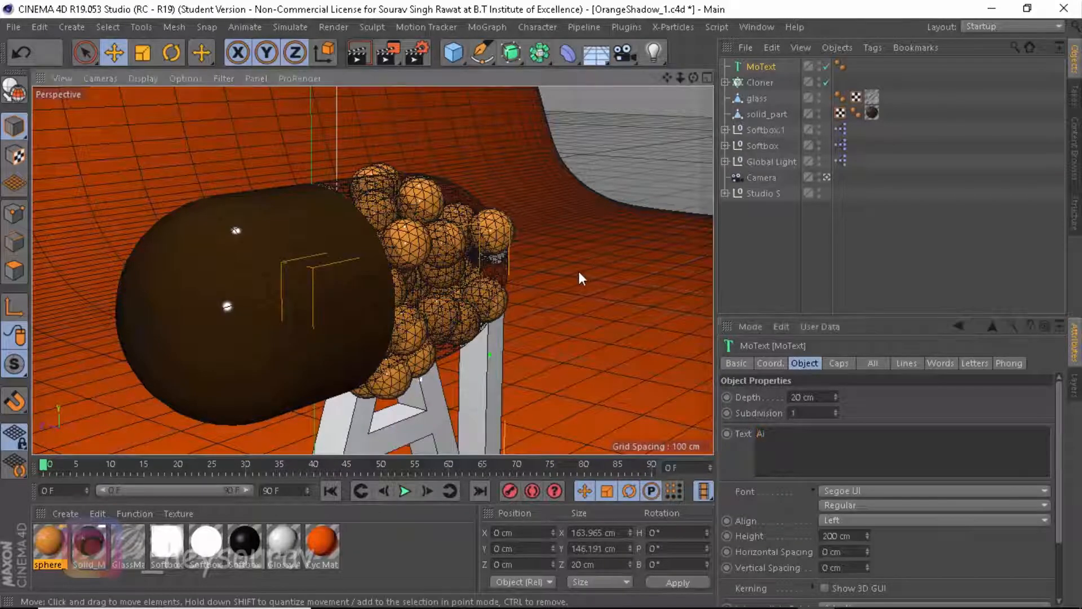
# Scale the Ai text to about 47 x 42 x 5.7 cm and place it at about X -62.9, Y 118.3, Z -51.3 cm on the solid half.
pyautogui.keyDown('alt'); pyautogui.moveTo(578, 272); pyautogui.dragTo(557, 290, button='right'); pyautogui.keyUp('alt')
pyautogui.keyDown('alt'); pyautogui.moveTo(557, 289); pyautogui.dragTo(492, 208, button='middle'); pyautogui.keyUp('alt')
pyautogui.keyDown('alt'); pyautogui.moveTo(484, 212); pyautogui.dragTo(505, 251, button='right'); pyautogui.keyUp('alt')
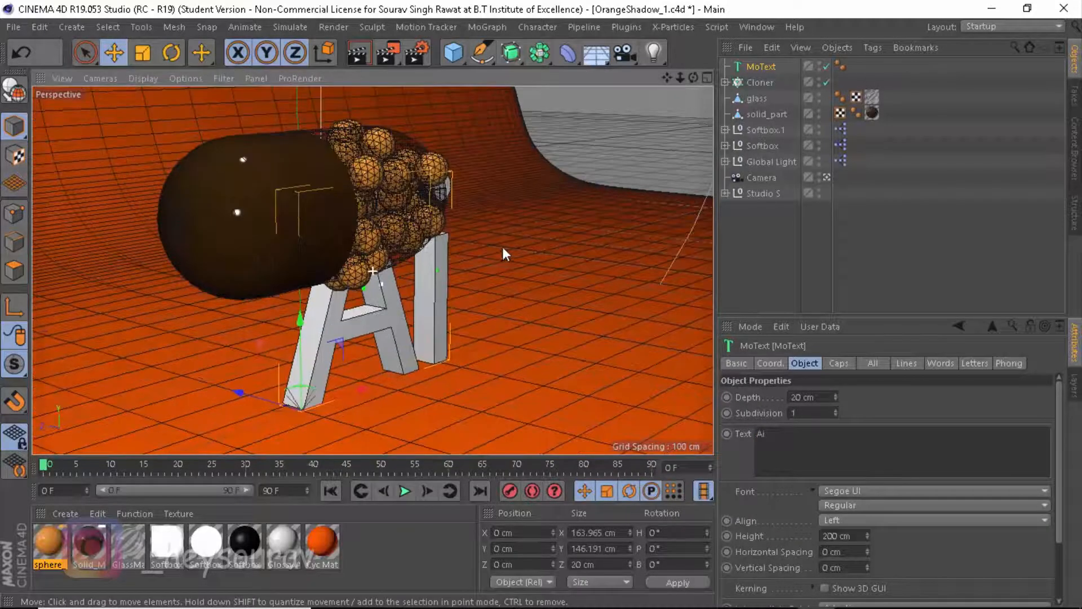
pyautogui.press('t')
pyautogui.moveTo(302, 318); pyautogui.dragTo(300, 386)
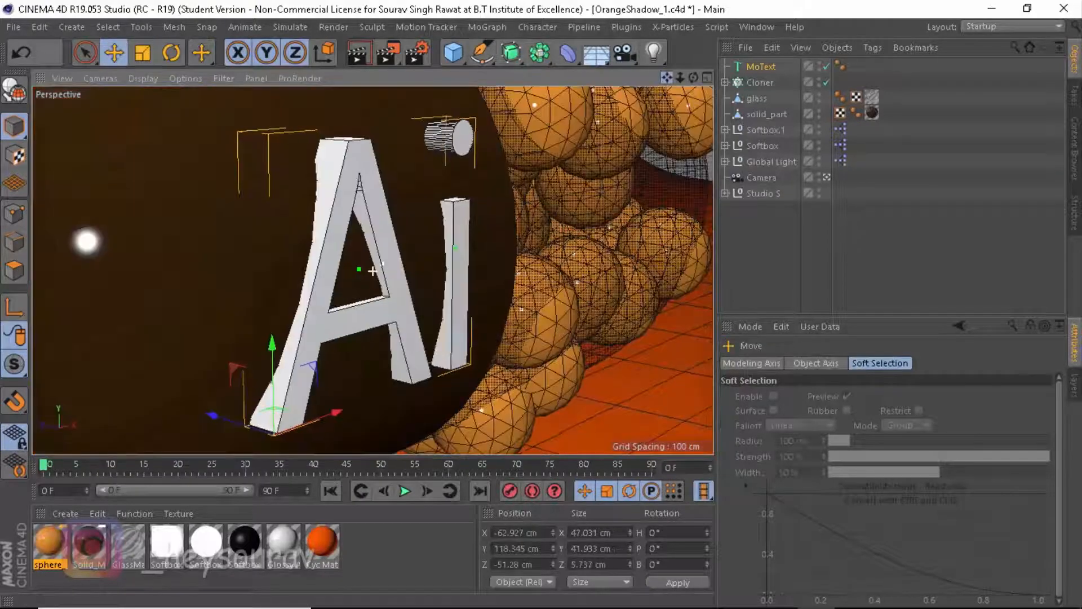
pyautogui.moveTo(667, 77); pyautogui.dragTo(665, 81)
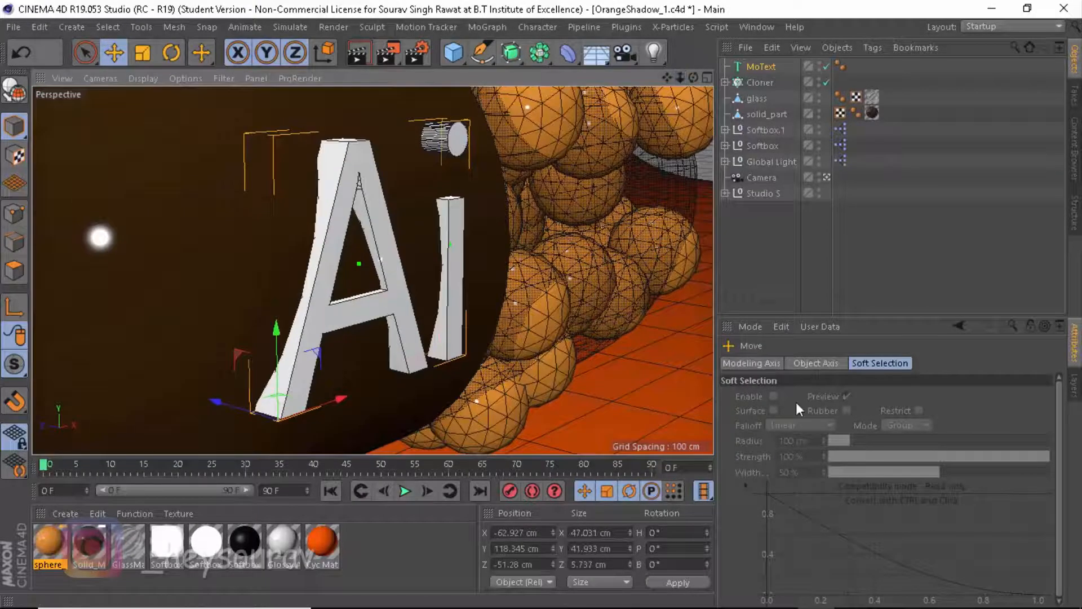
# Set the extrusion depth of the Ai text to 50 cm.
pyautogui.click(760, 66)
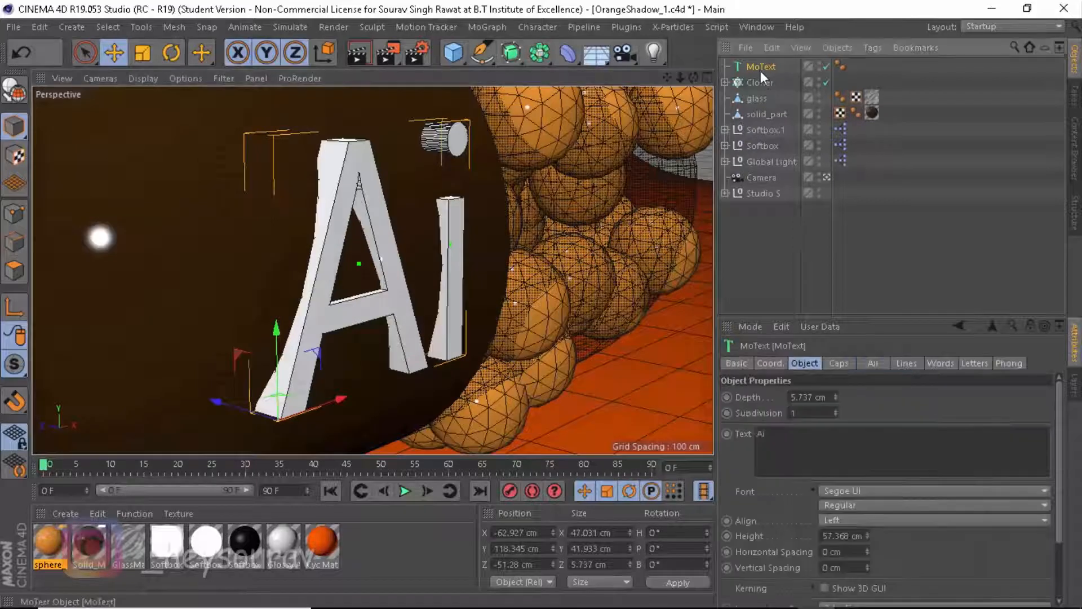
pyautogui.doubleClick(808, 397)
pyautogui.write('50')
pyautogui.press('Return')
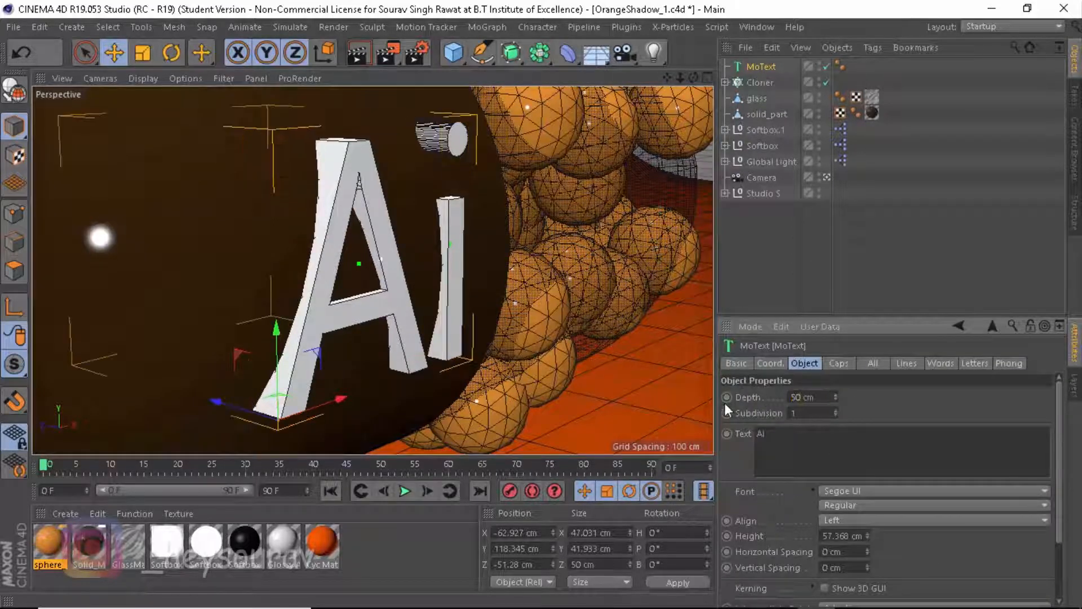
pyautogui.scroll(-2, 396, 343)
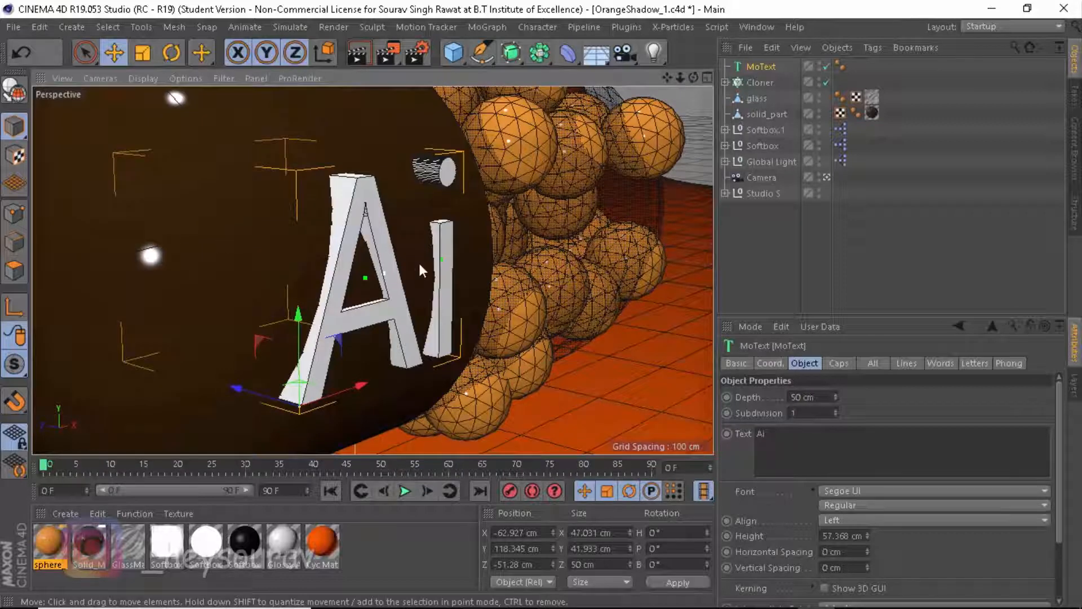
pyautogui.scroll(2, 403, 263)
pyautogui.doubleClick(802, 413)
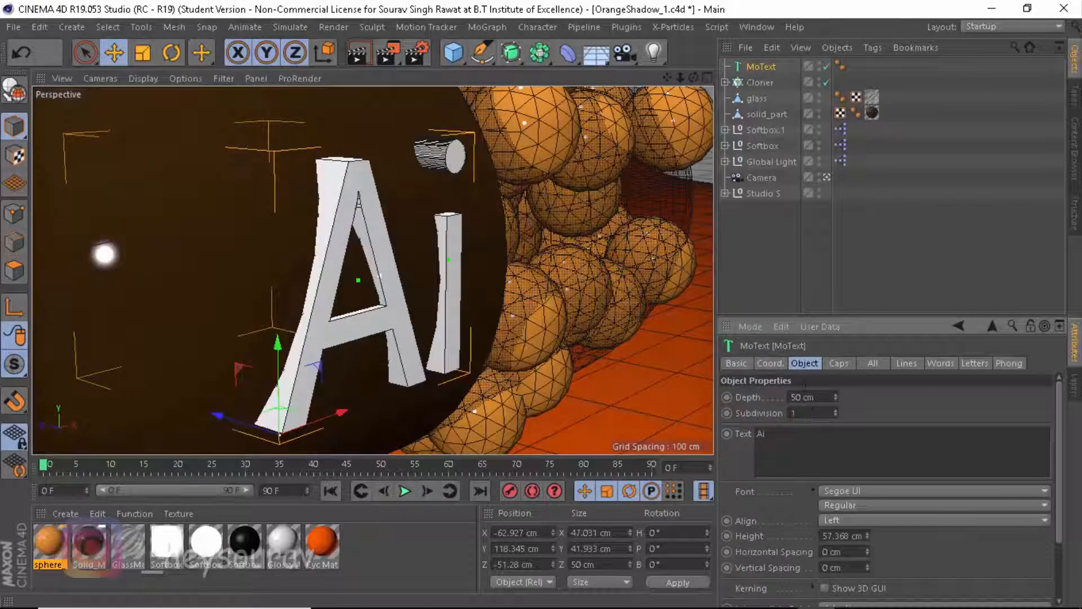
# Add a Subdivision Surface, nest the MoText inside it and set its type to Catmull-Clark.
pyautogui.click(526, 55)
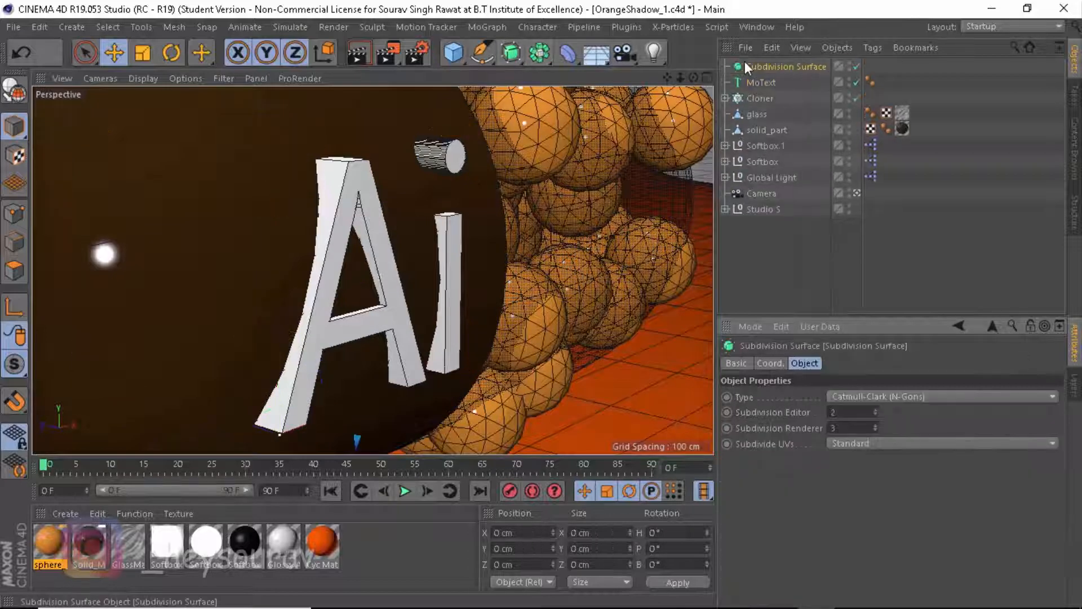
pyautogui.moveTo(761, 82); pyautogui.dragTo(761, 65)
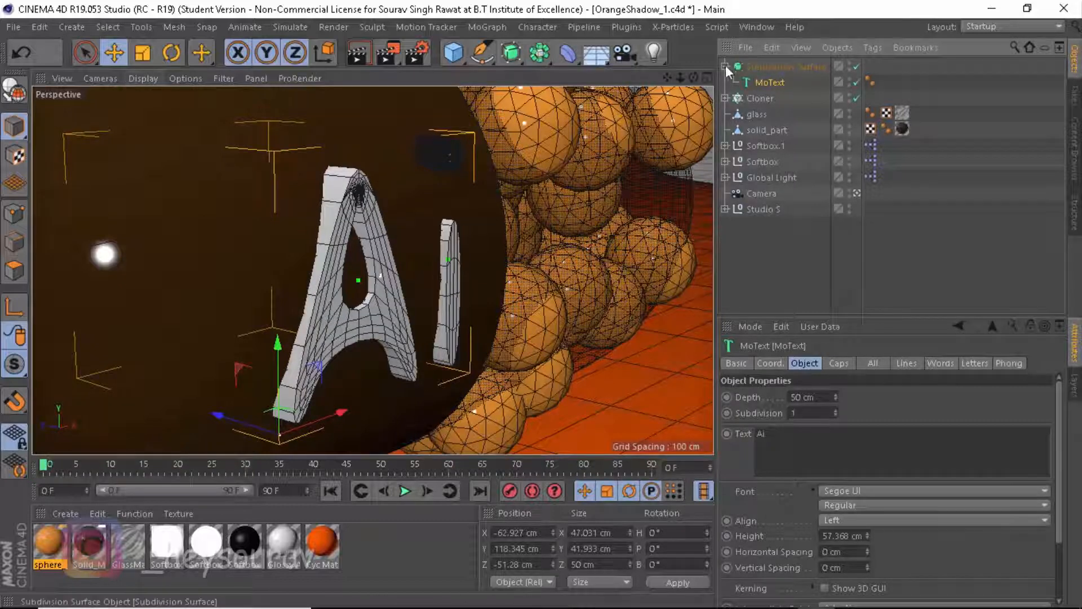
pyautogui.click(773, 66)
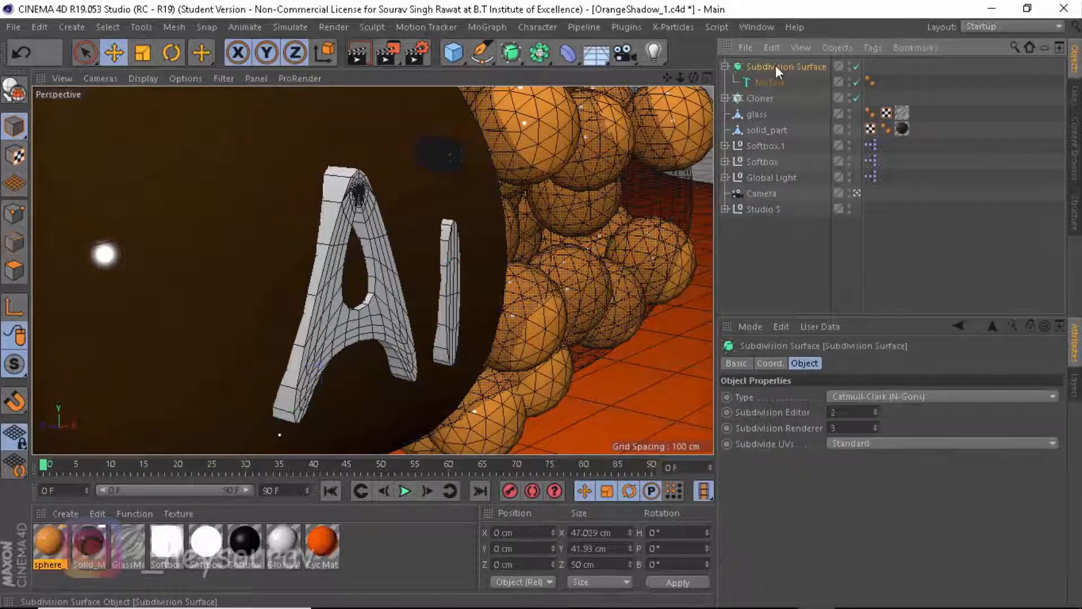
pyautogui.click(935, 397)
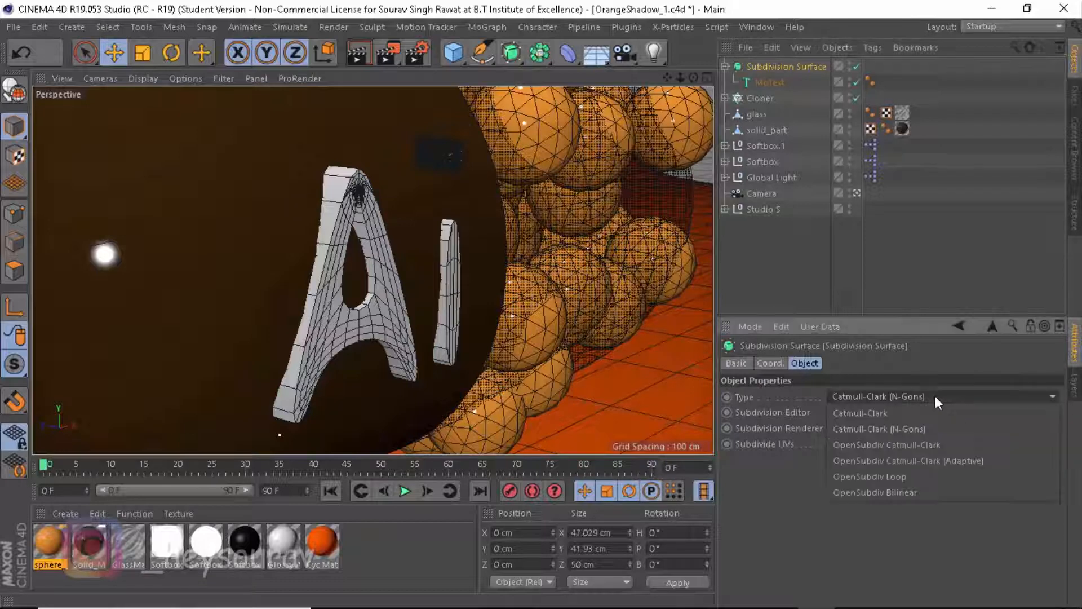
pyautogui.click(928, 412)
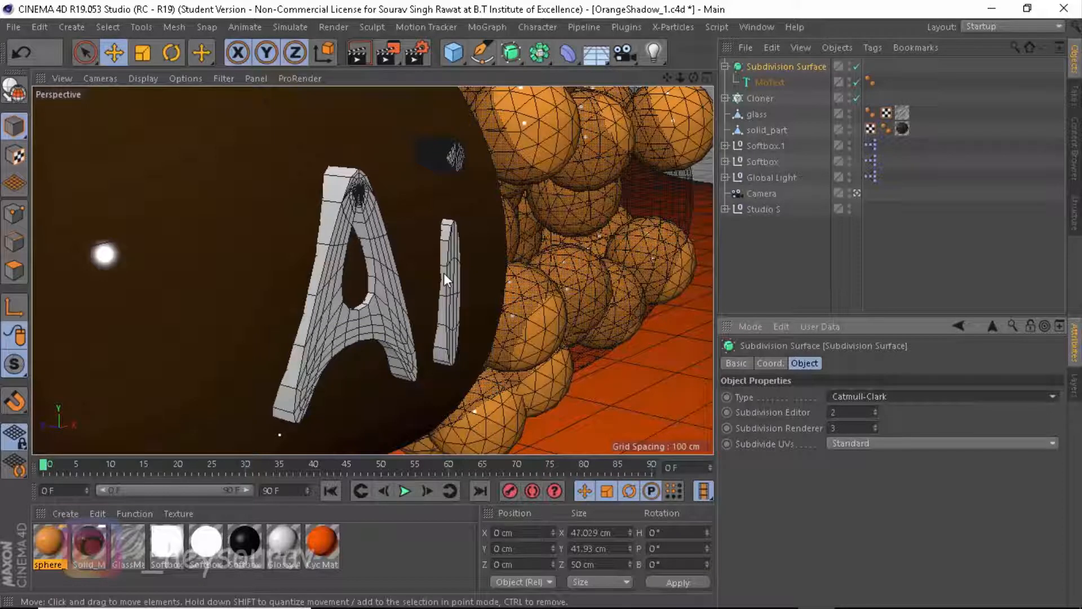
# Switch the Subdivision Surface type back to Catmull-Clark (N-Gons).
pyautogui.click(770, 82)
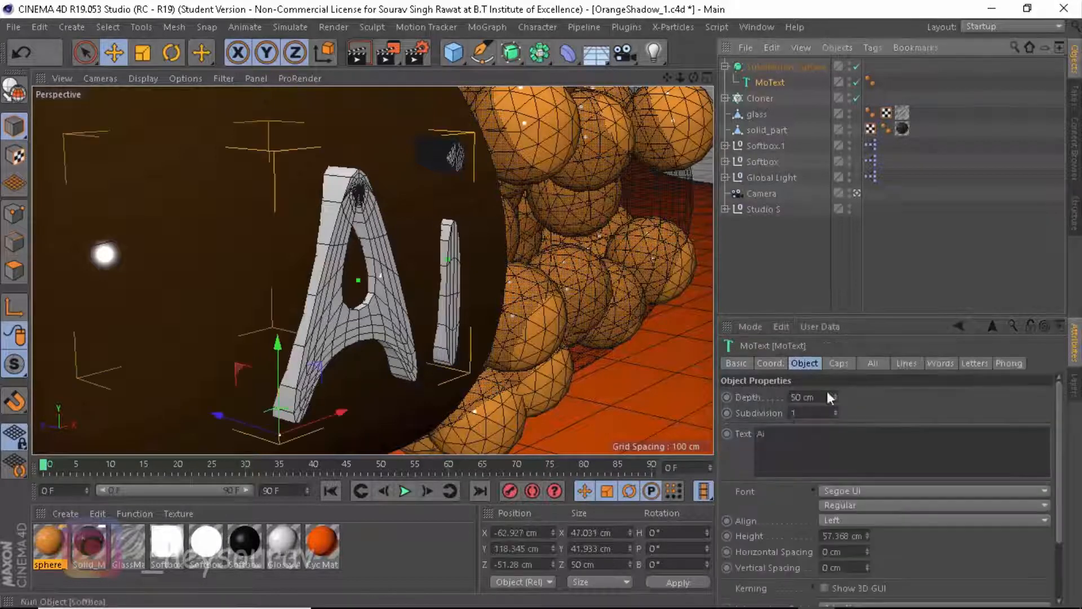
pyautogui.click(786, 67)
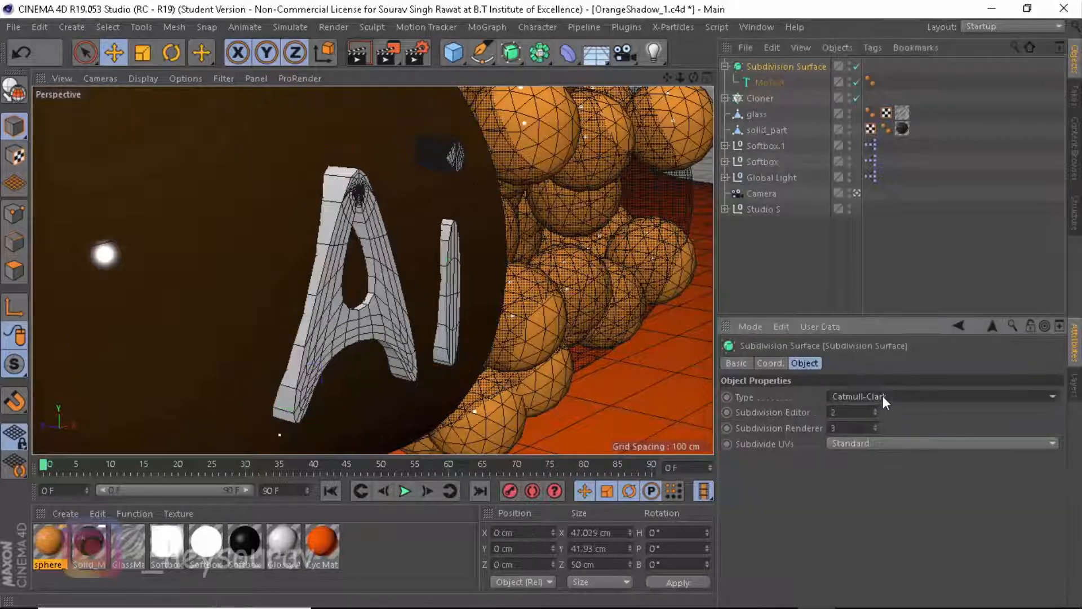
pyautogui.click(883, 396)
pyautogui.click(892, 427)
# Compare the subdivision types with the text changed to Ais, and restore the text Ai with the Catmull-Clark type.
pyautogui.click(763, 80)
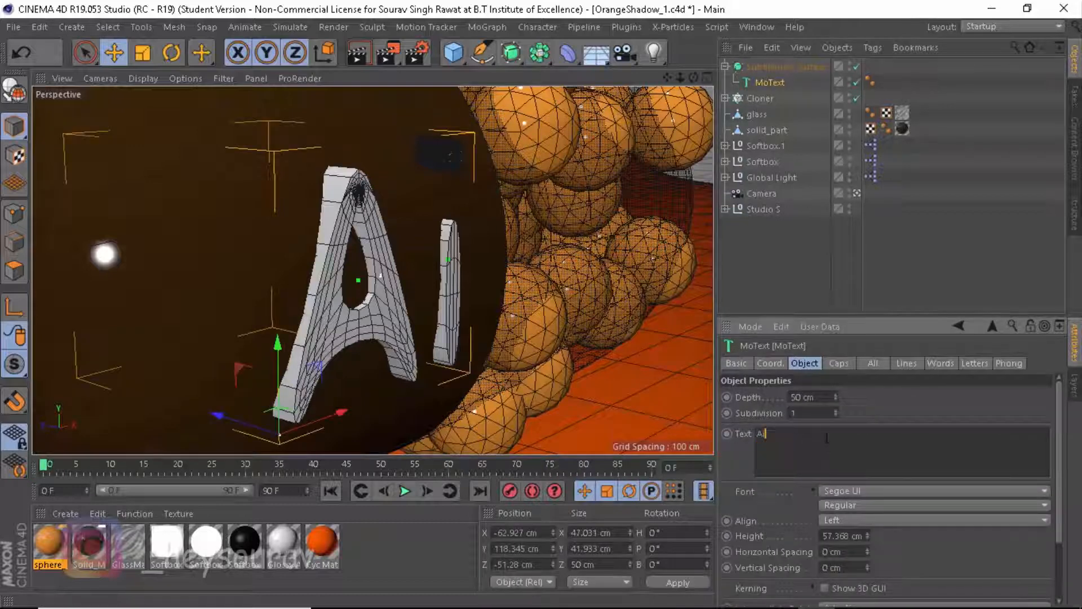
pyautogui.click(648, 330)
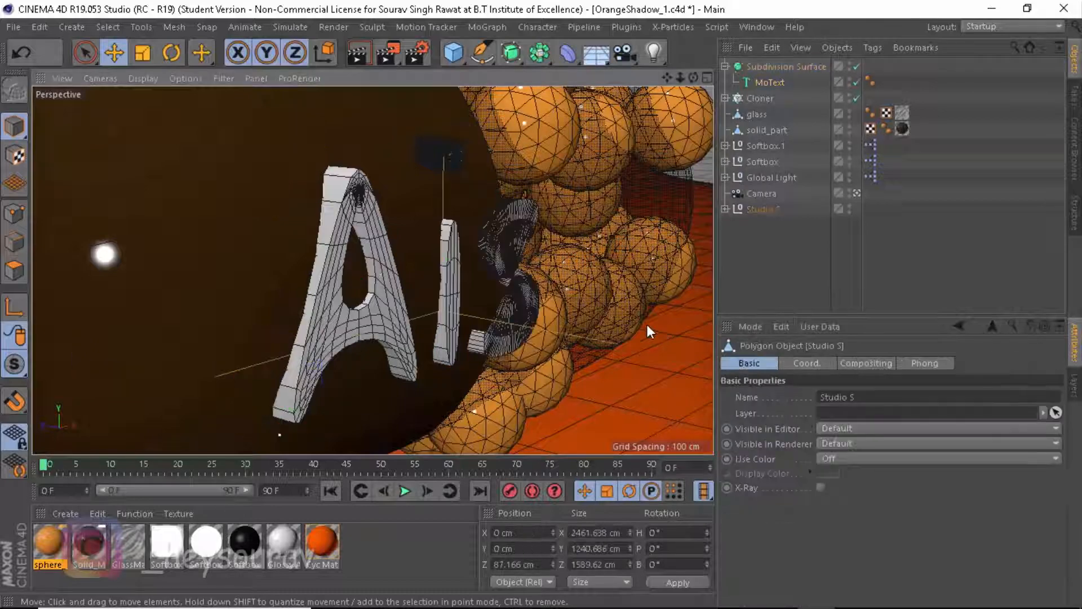
pyautogui.keyDown('alt'); pyautogui.moveTo(503, 259); pyautogui.dragTo(476, 236); pyautogui.keyUp('alt')
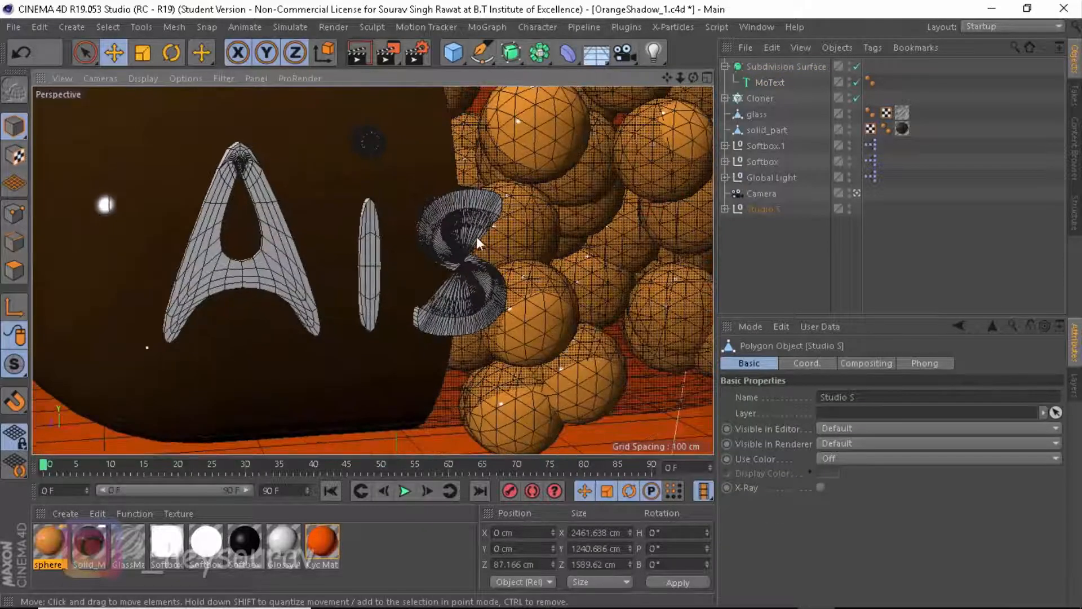
pyautogui.click(775, 66)
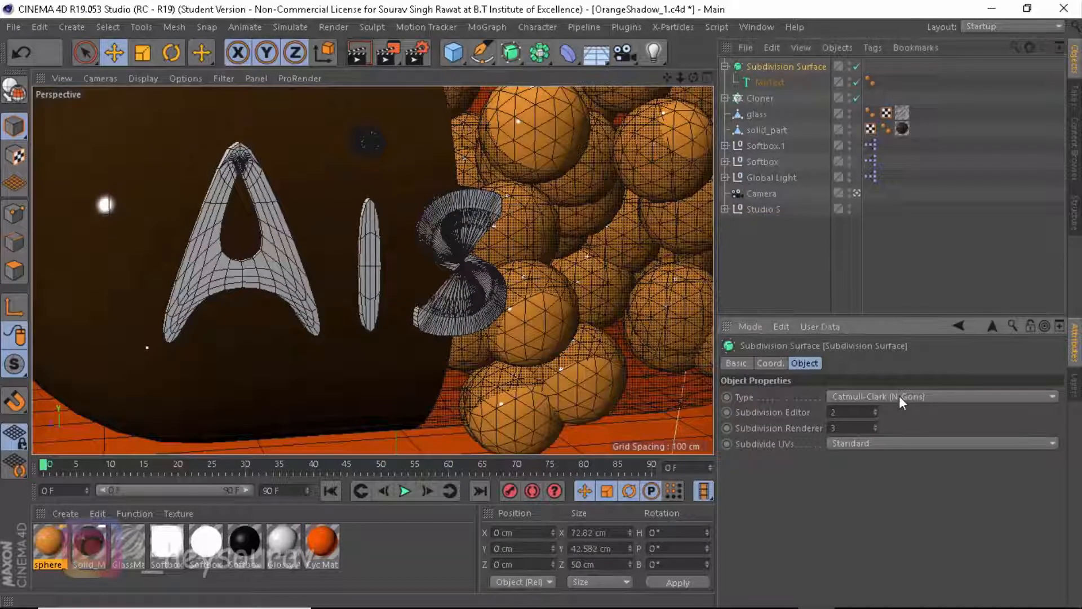
pyautogui.keyDown('alt'); pyautogui.moveTo(435, 232); pyautogui.dragTo(542, 236); pyautogui.keyUp('alt')
pyautogui.click(770, 82)
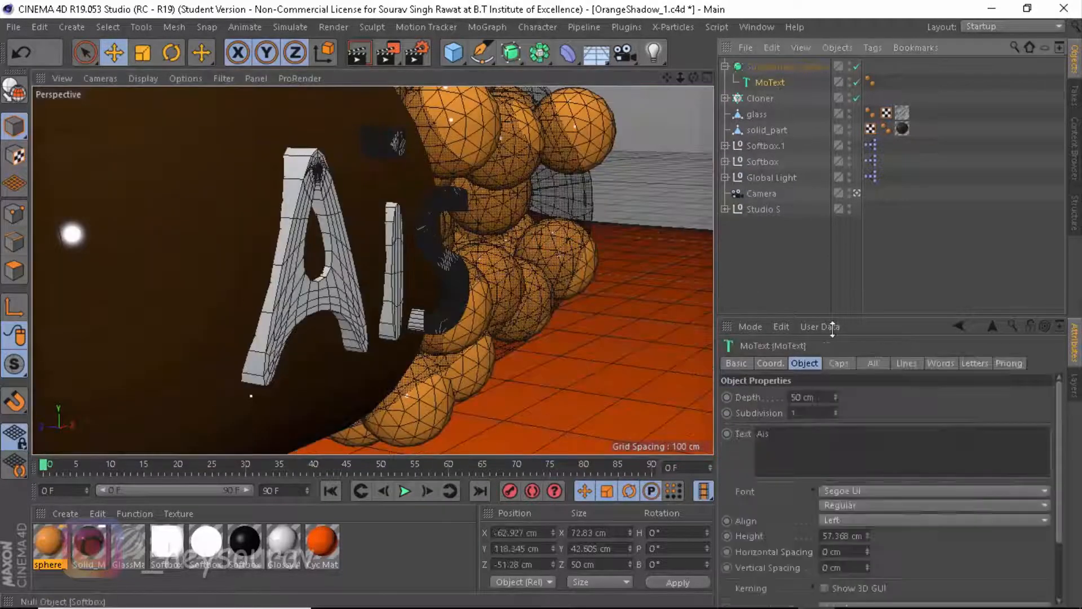
pyautogui.click(837, 437)
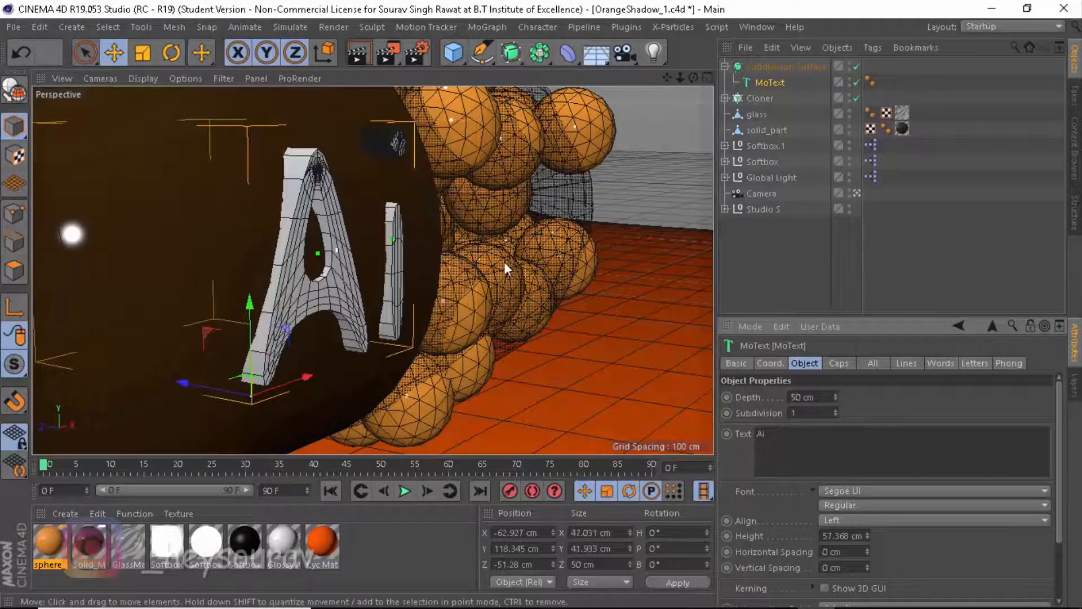
# Collapse the Subdivision Surface hierarchy and rename the object as text.
pyautogui.click(726, 67)
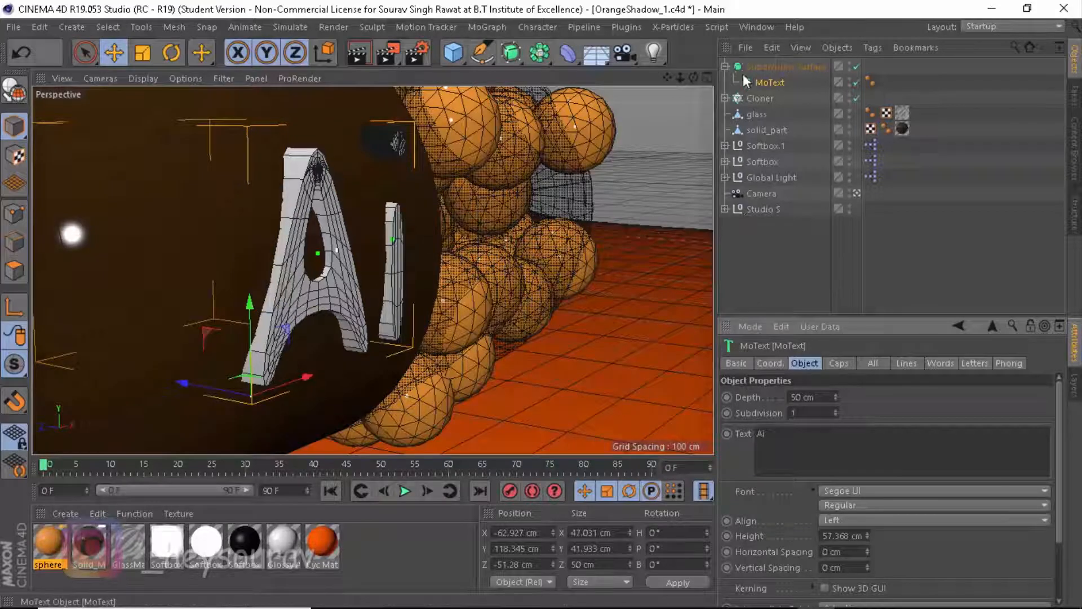
pyautogui.doubleClick(780, 68)
pyautogui.write('text')
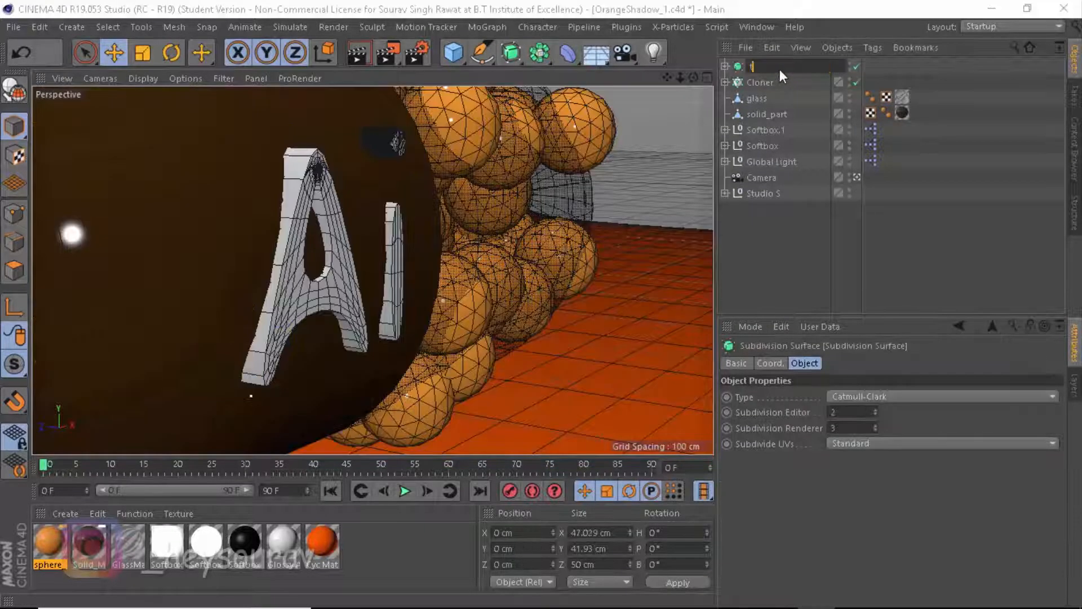
pyautogui.press('Return')
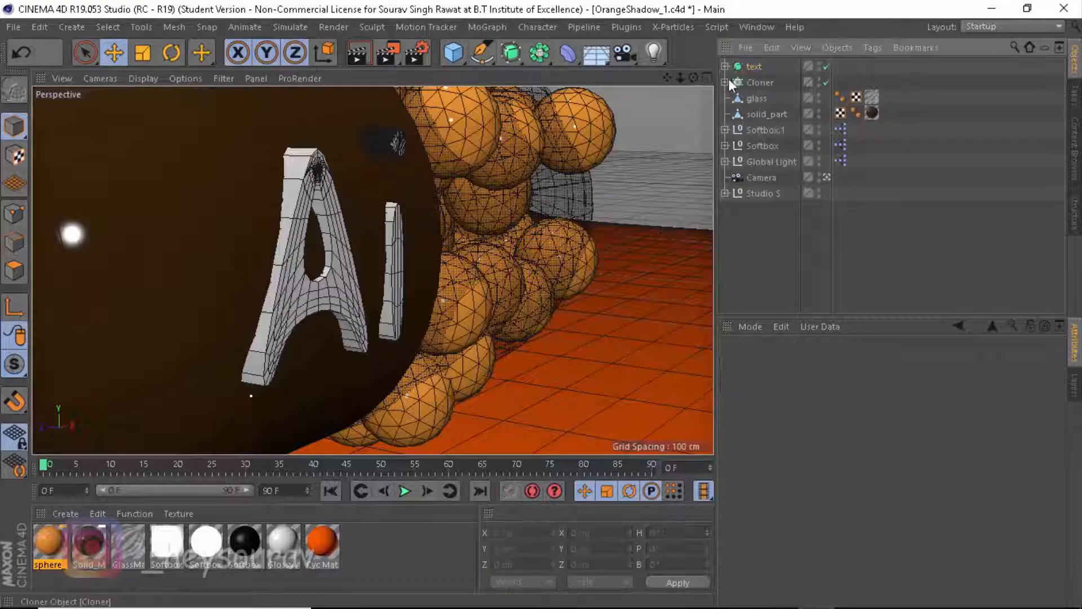
# Add the Caustics effect to the render settings.
pyautogui.click(754, 98)
pyautogui.keyDown('alt'); pyautogui.moveTo(471, 212); pyautogui.dragTo(407, 177); pyautogui.keyUp('alt')
pyautogui.keyDown('alt'); pyautogui.moveTo(407, 177); pyautogui.dragTo(381, 234, button='middle'); pyautogui.keyUp('alt')
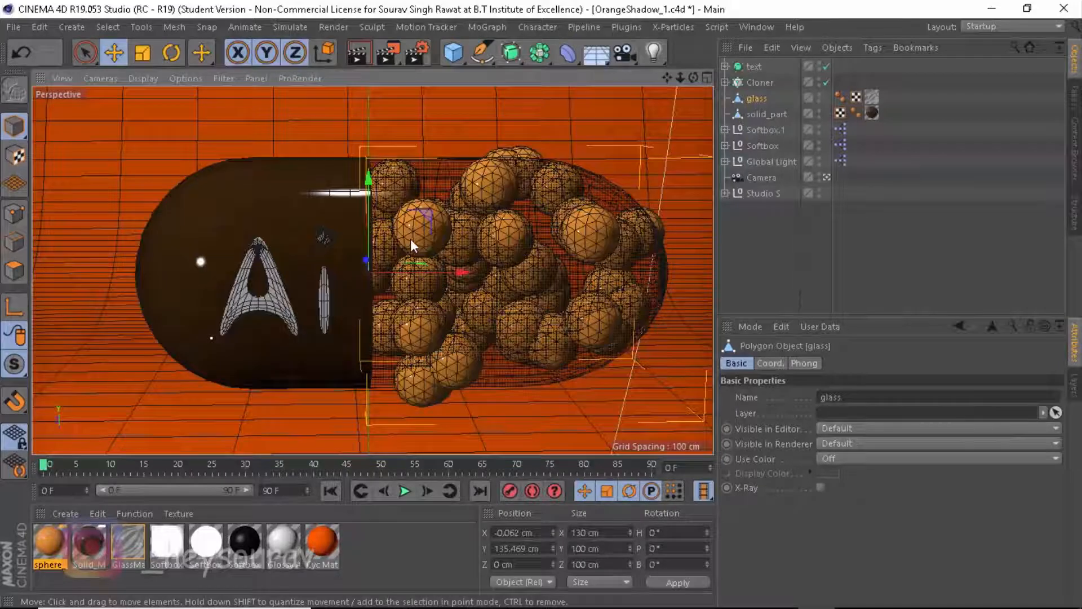
pyautogui.click(422, 52)
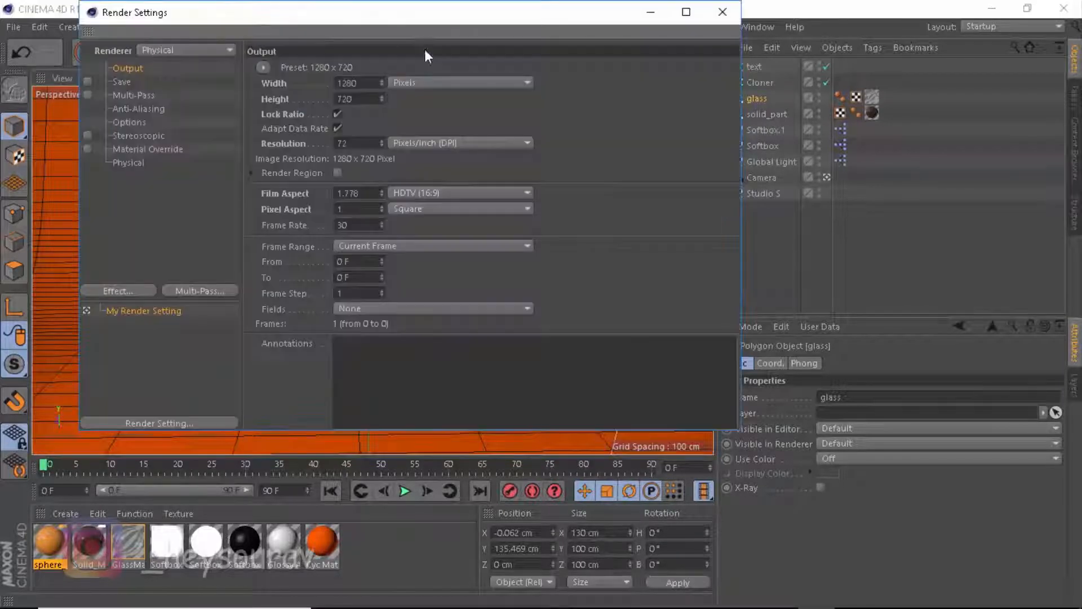
pyautogui.click(140, 289)
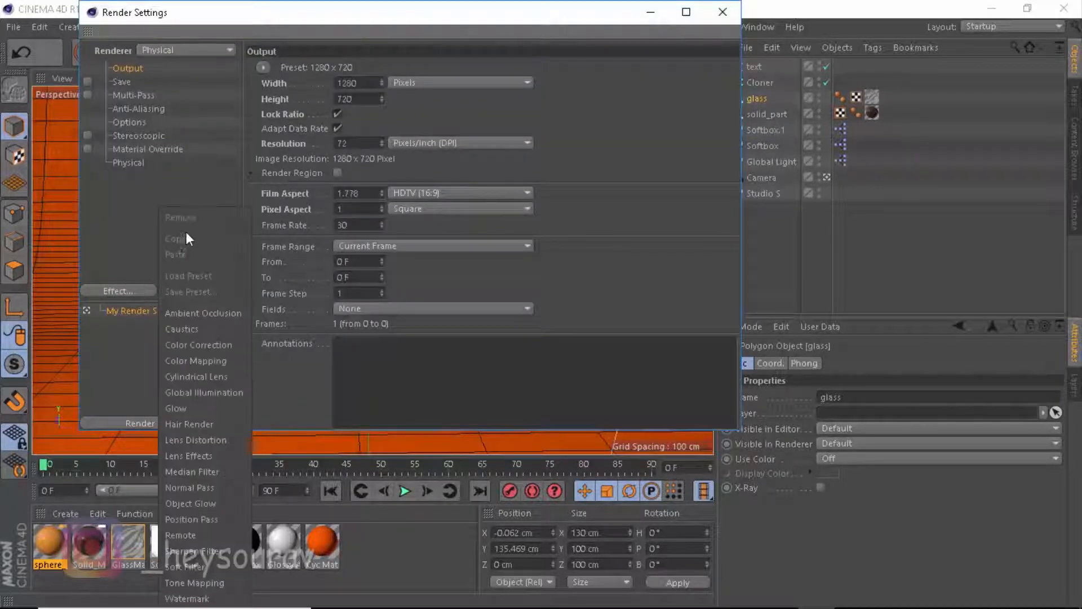
pyautogui.click(202, 329)
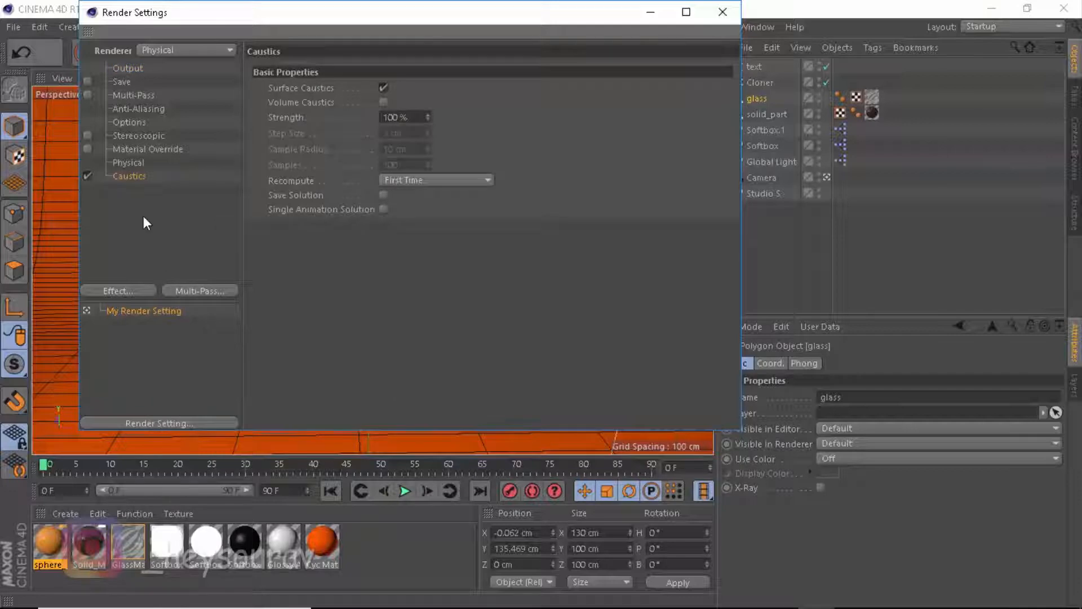
pyautogui.click(721, 11)
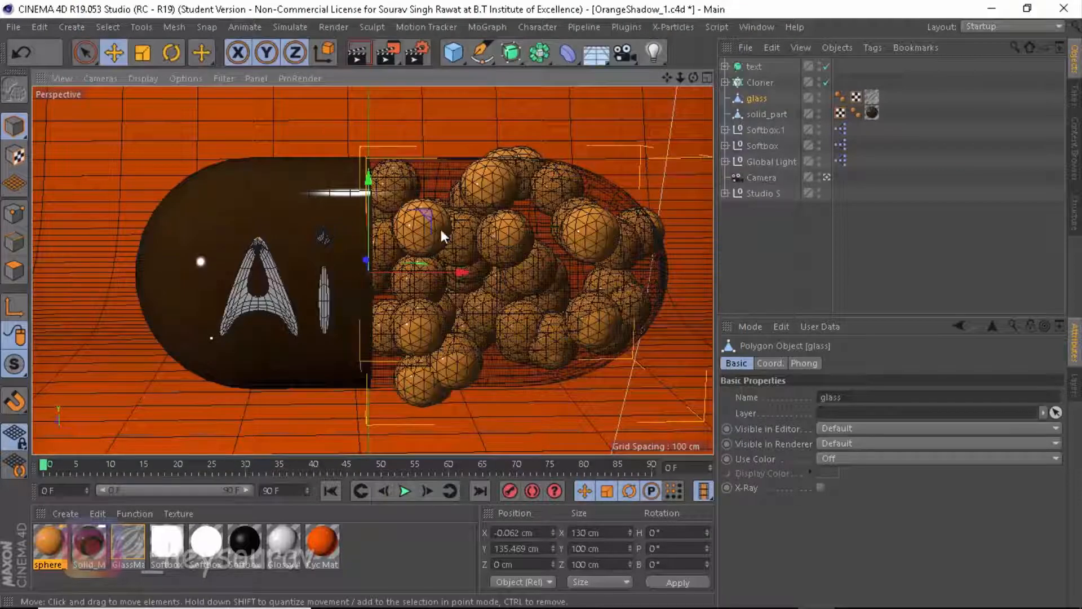
# Scale the MoText to about 55 x 49 x 58.5 cm and move it to about X -65.7, Y 119 cm.
pyautogui.click(754, 66)
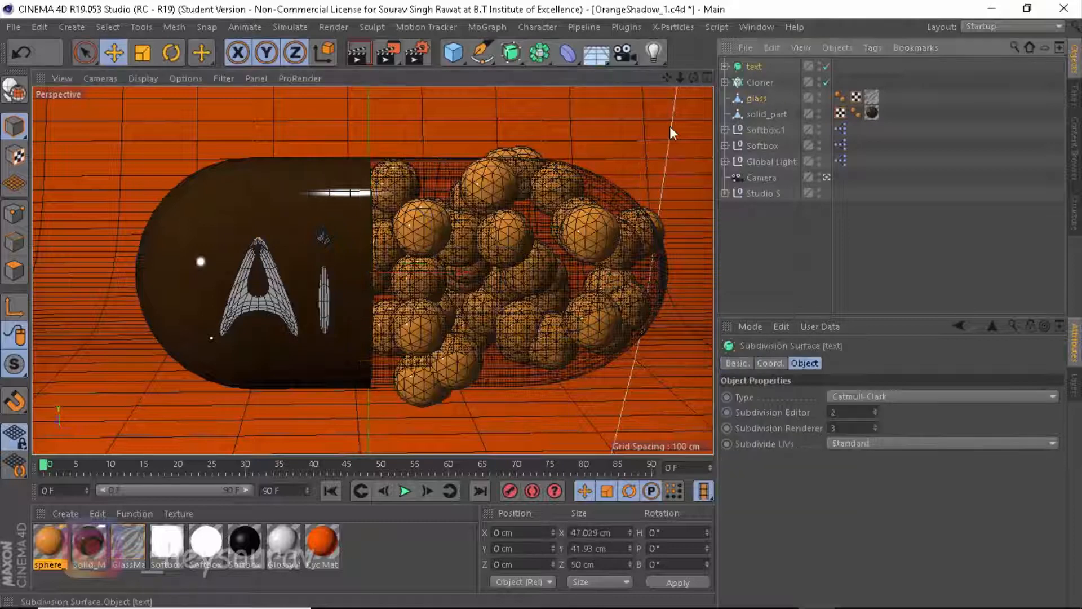
pyautogui.click(726, 66)
pyautogui.click(768, 83)
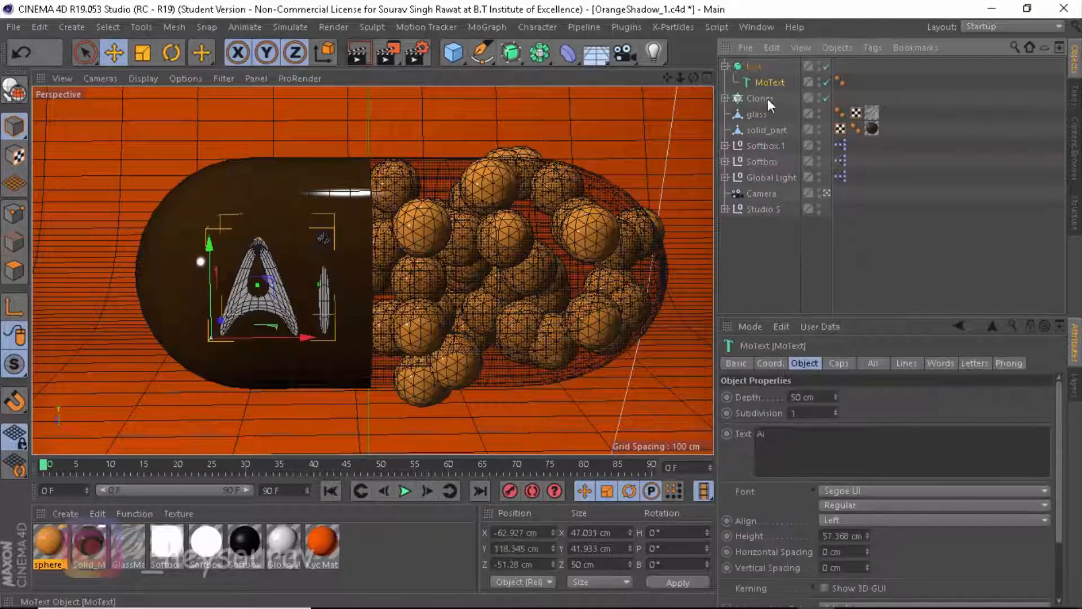
pyautogui.click(143, 52)
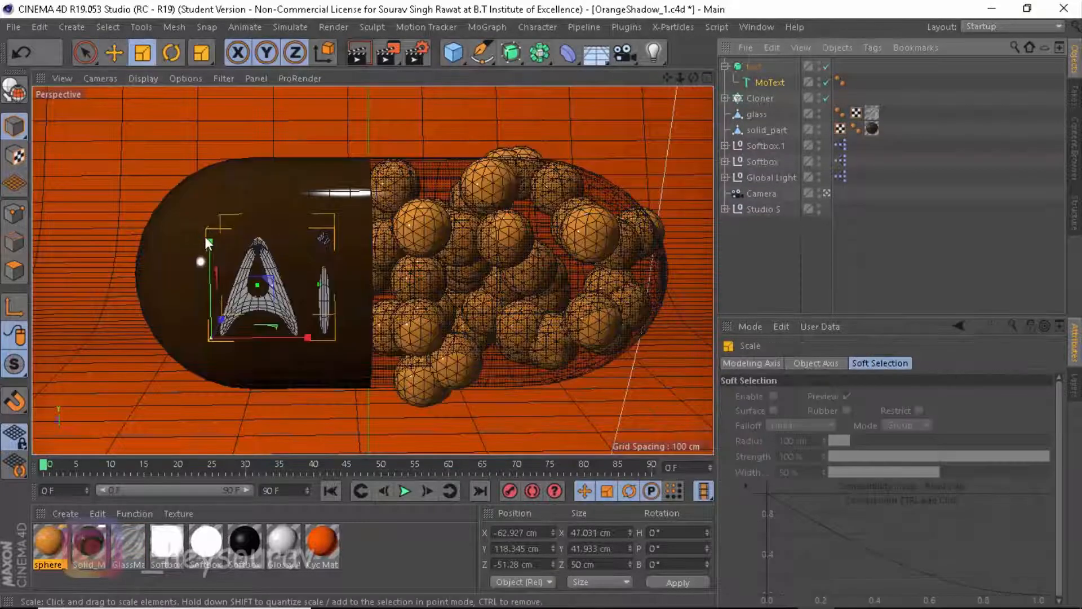
pyautogui.moveTo(206, 240); pyautogui.dragTo(206, 225)
pyautogui.press('e')
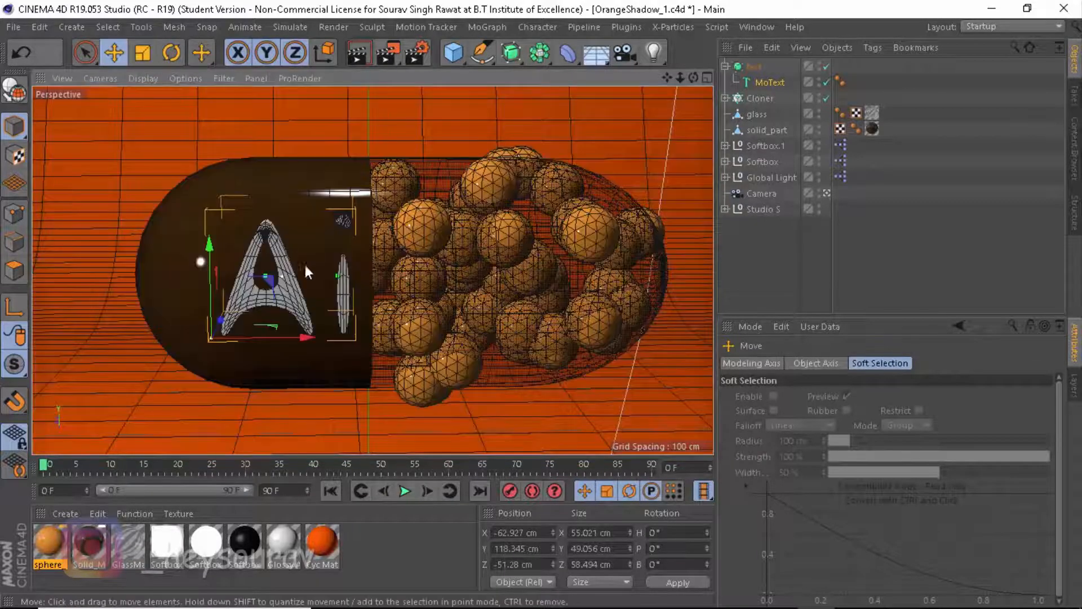
pyautogui.moveTo(299, 336); pyautogui.dragTo(293, 337)
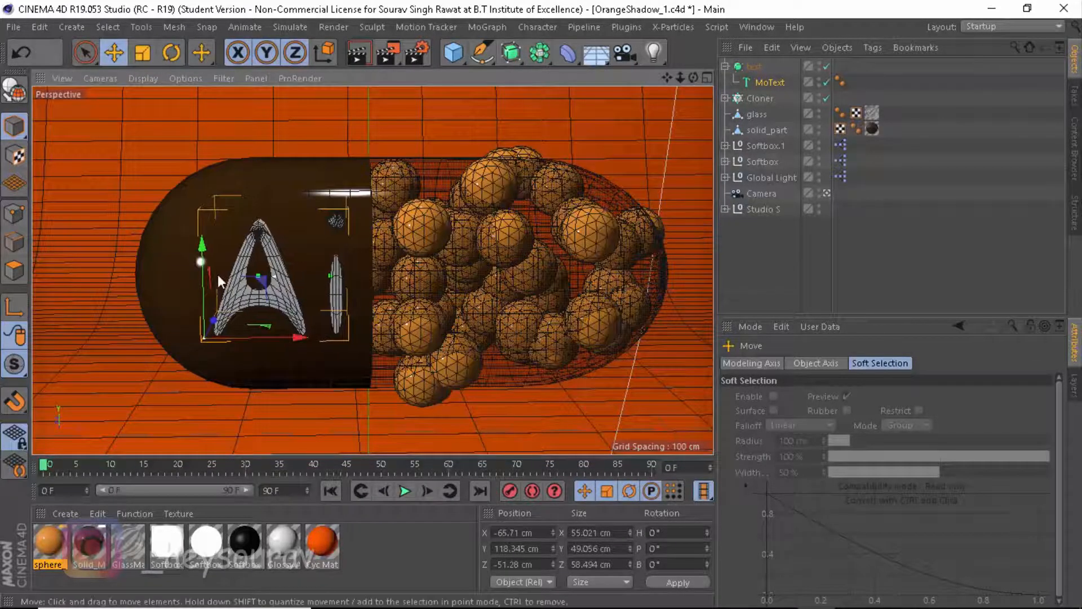
pyautogui.moveTo(202, 251); pyautogui.dragTo(202, 247)
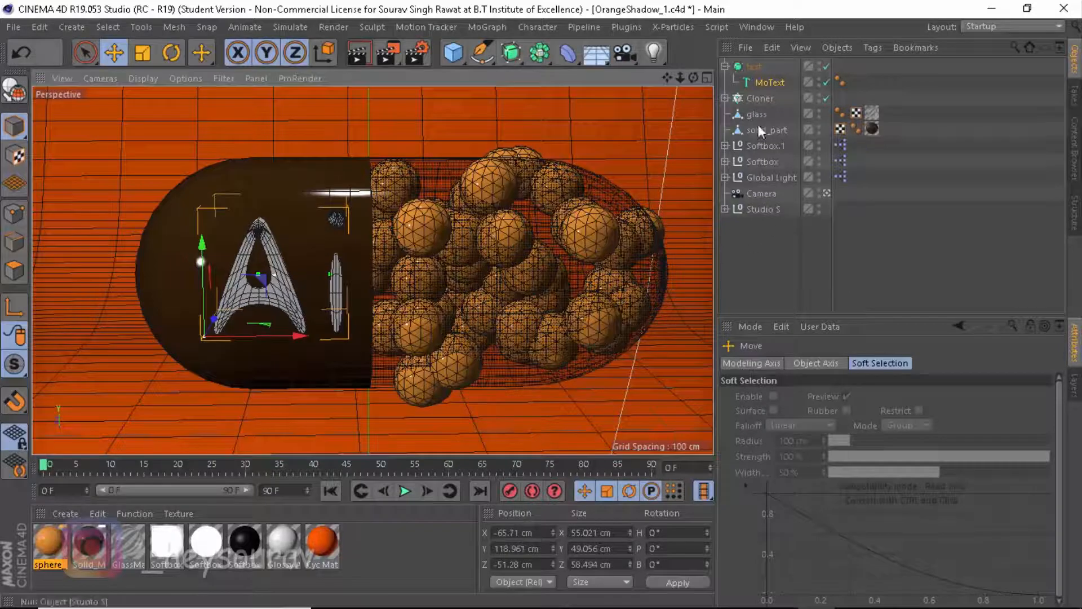
# Collapse and duplicate the text object as text.1, then hide and disable the duplicate and select the original.
pyautogui.click(726, 66)
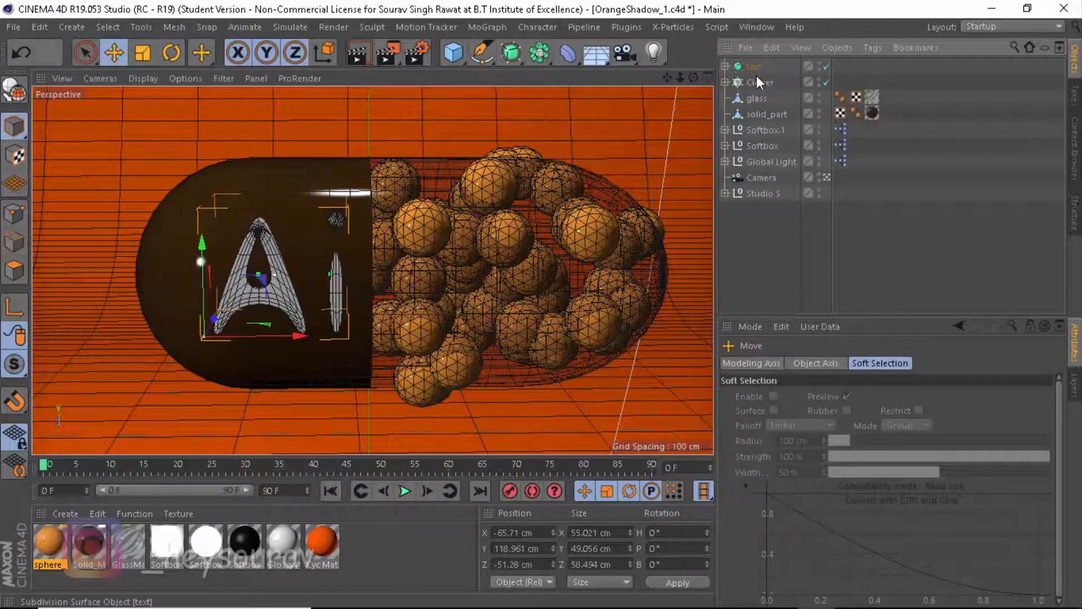
pyautogui.keyDown('ctrl'); pyautogui.moveTo(770, 233); pyautogui.dragTo(772, 231); pyautogui.keyUp('ctrl')
pyautogui.click(819, 206)
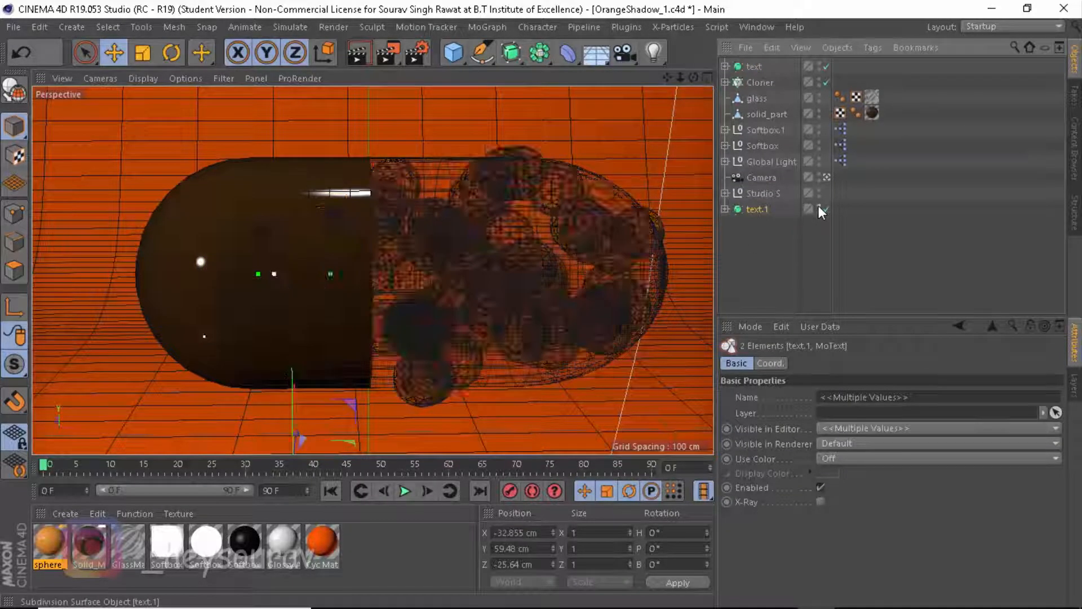
pyautogui.click(819, 212)
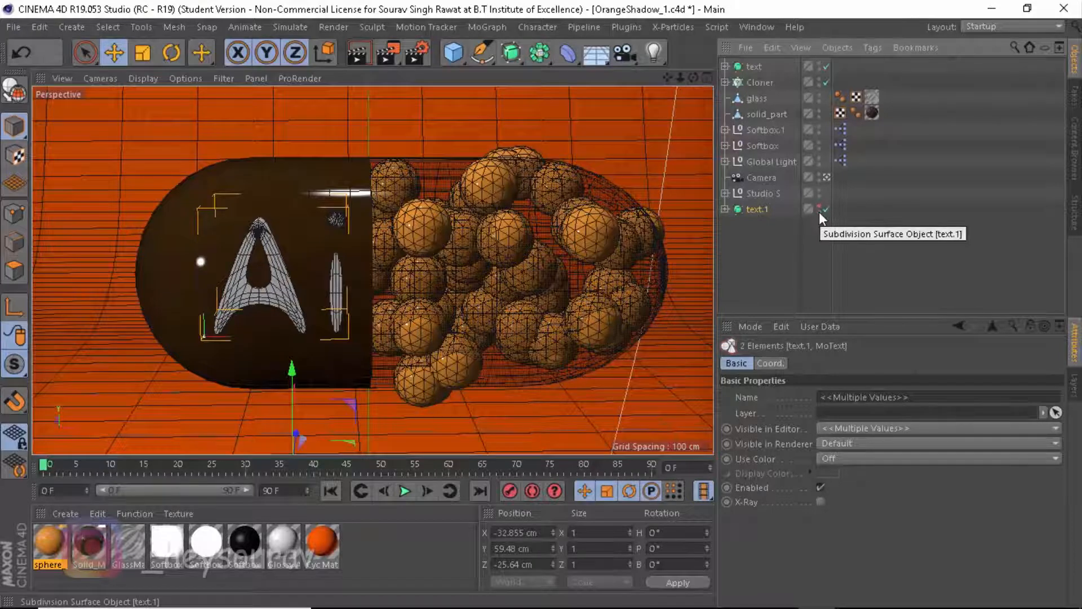
pyautogui.click(760, 69)
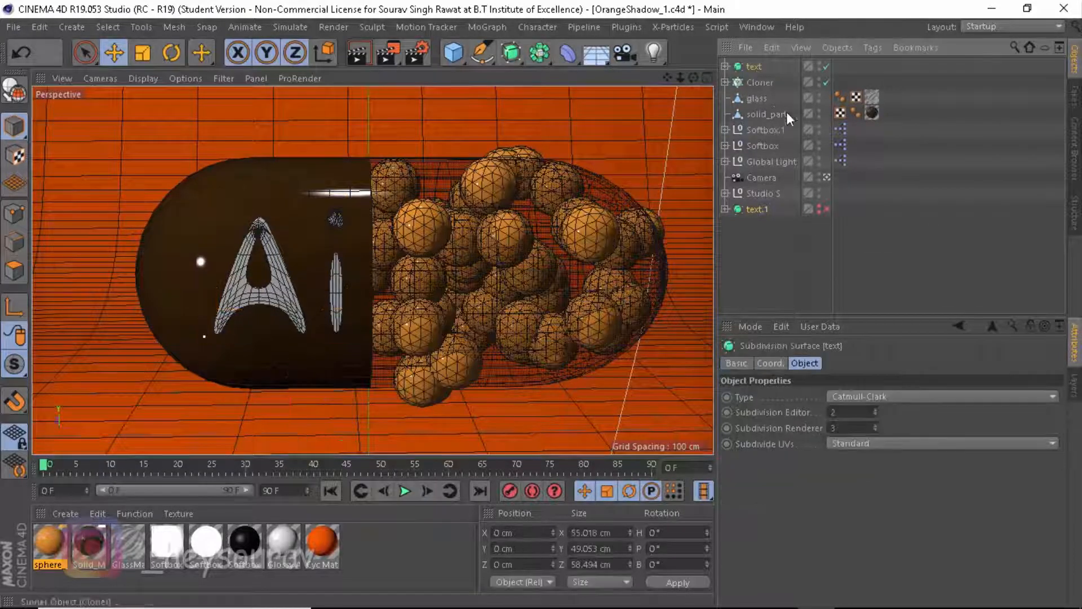
# Select the text object's children and merge the whole hierarchy into one polygon object with Connect Objects + Delete.
pyautogui.click(770, 52)
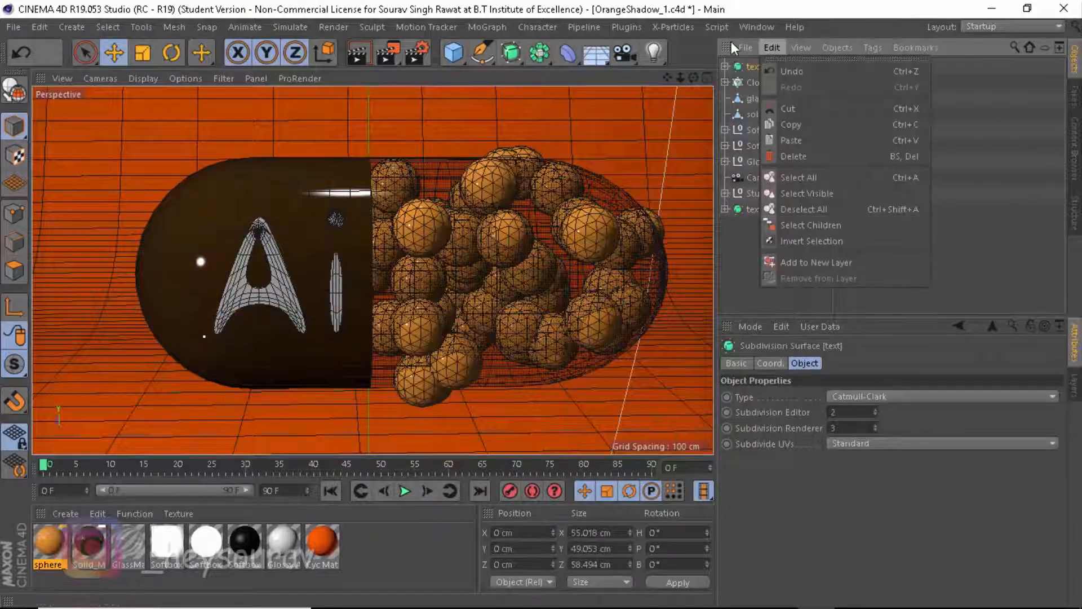
pyautogui.click(820, 226)
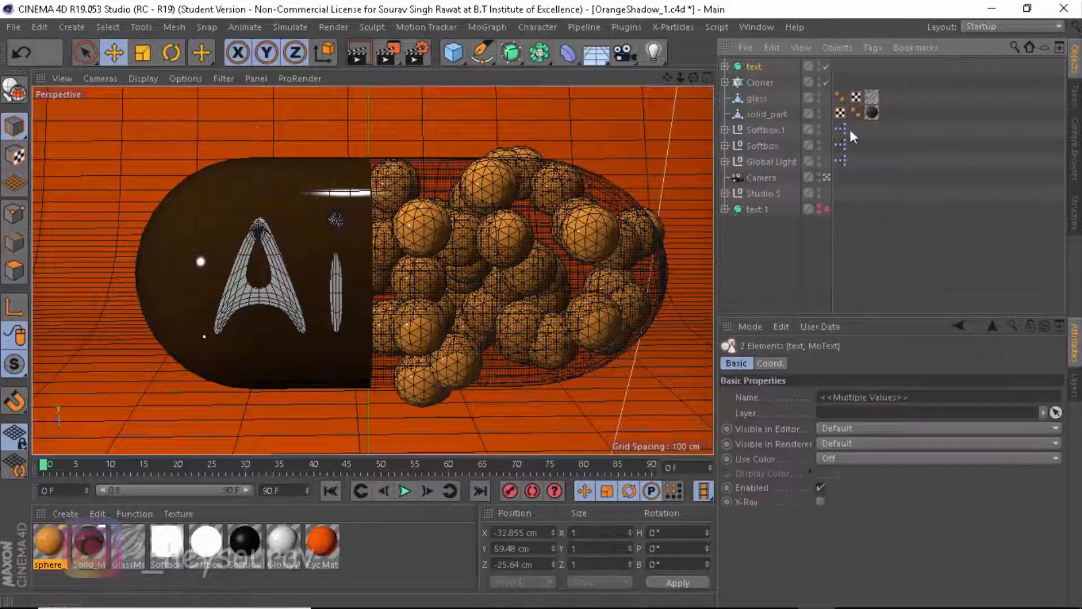
pyautogui.click(838, 48)
pyautogui.click(872, 194)
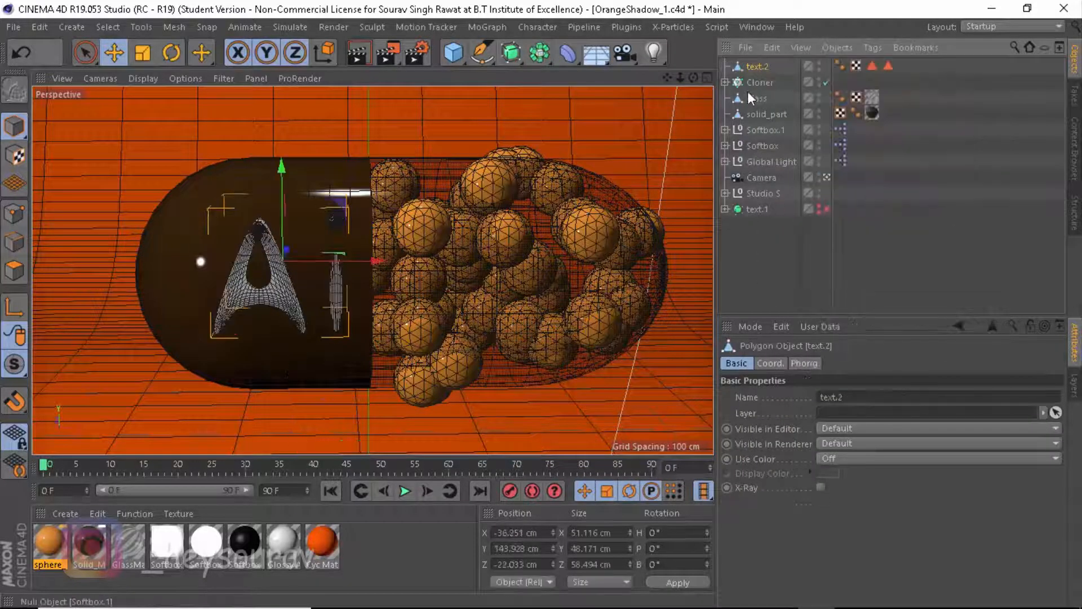
# Add a Bend deformer as a child of text.2, fit it to the parent, and enable Keep Y-Axis Length.
pyautogui.click(569, 54)
pyautogui.moveTo(757, 70); pyautogui.dragTo(759, 79)
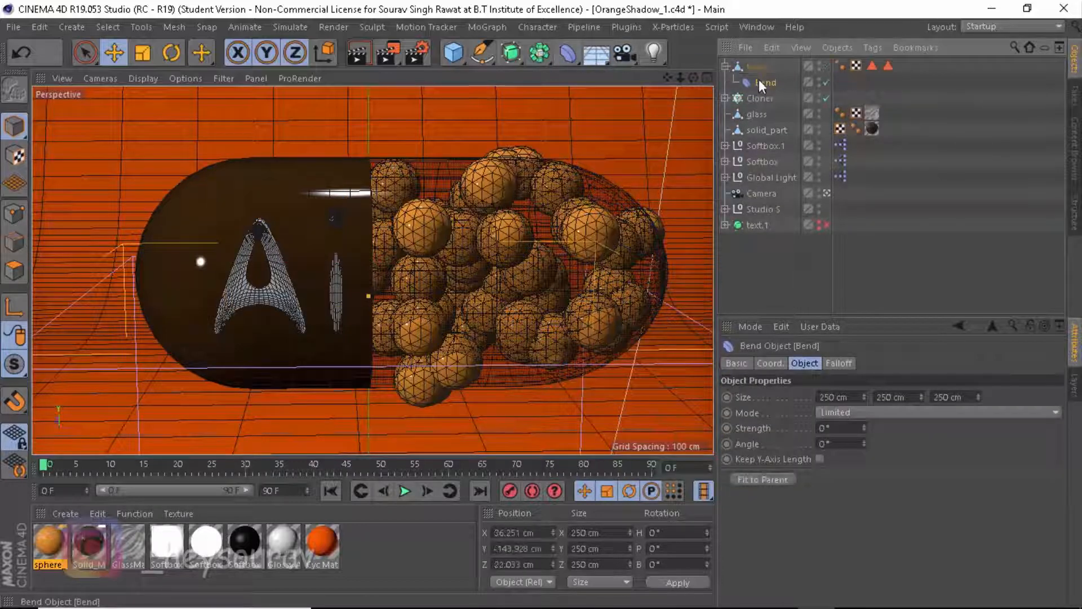
pyautogui.click(769, 478)
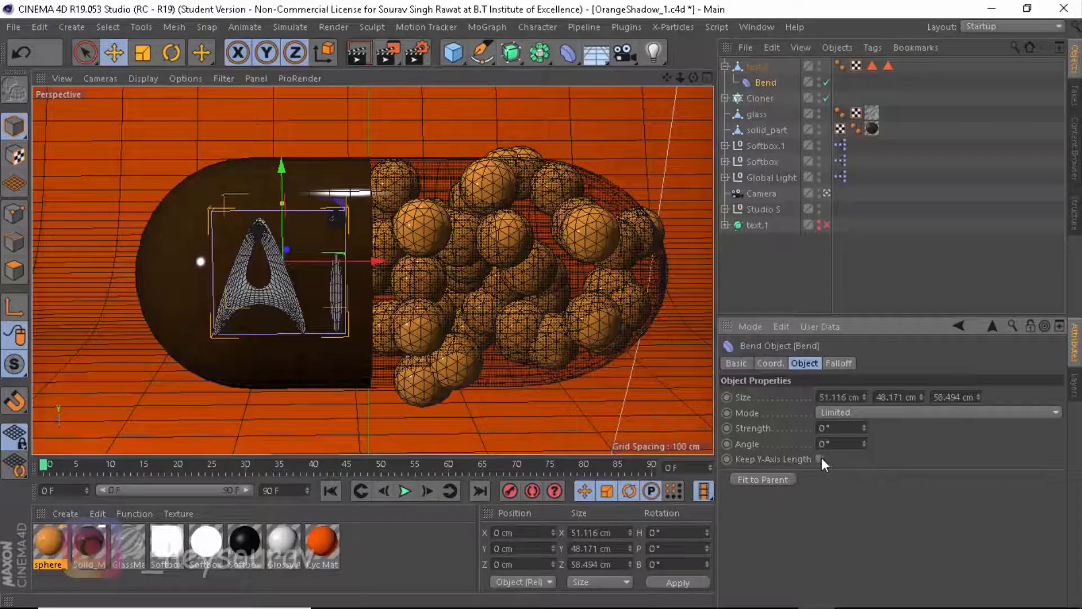
pyautogui.click(821, 458)
# Set the Bend deformer's strength to 39° and its angle to 90°.
pyautogui.keyDown('alt'); pyautogui.moveTo(357, 299); pyautogui.dragTo(573, 295); pyautogui.keyUp('alt')
pyautogui.click(864, 426)
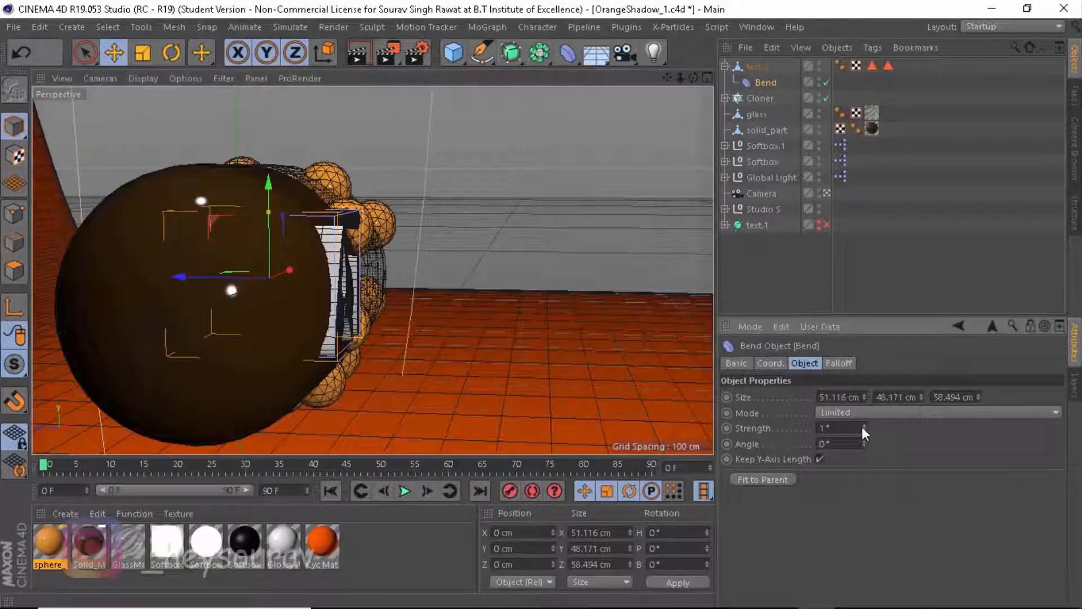
pyautogui.keyDown('alt'); pyautogui.moveTo(546, 296); pyautogui.dragTo(361, 242); pyautogui.keyUp('alt')
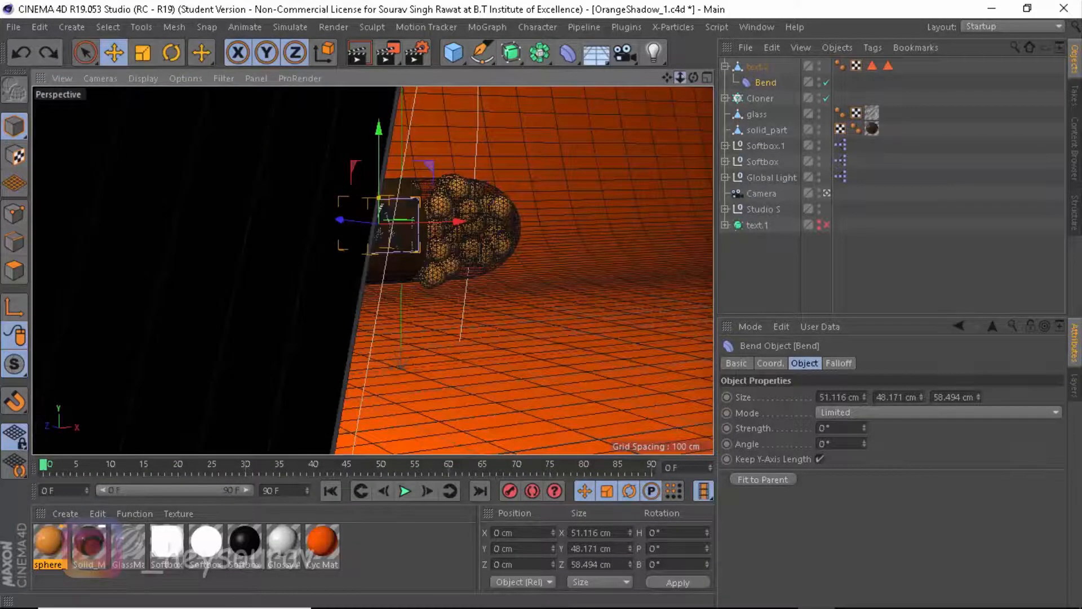
pyautogui.moveTo(680, 77); pyautogui.dragTo(372, 271)
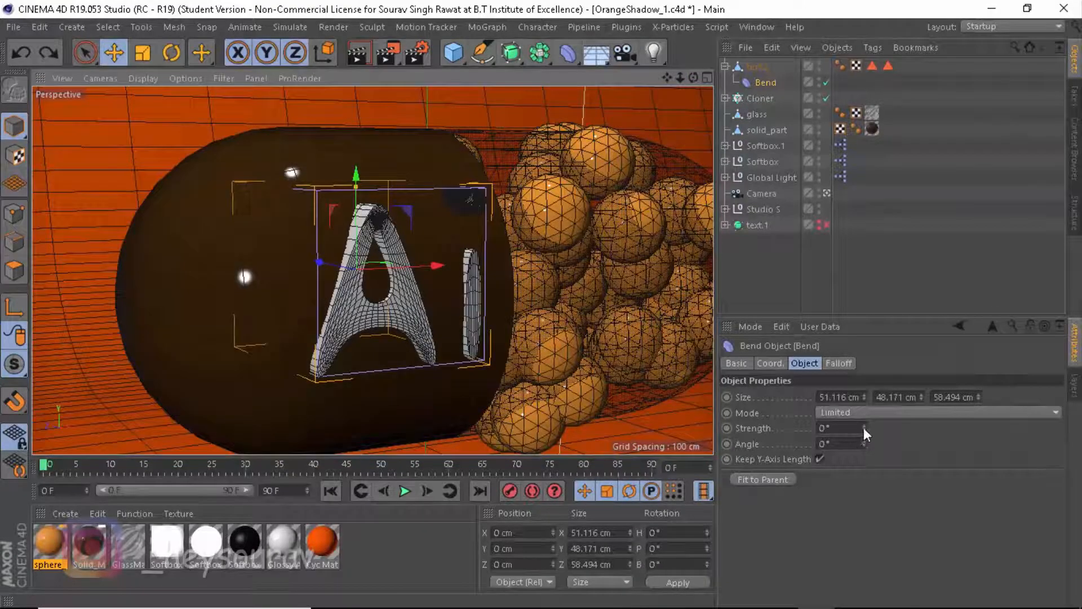
pyautogui.moveTo(863, 427); pyautogui.dragTo(864, 427)
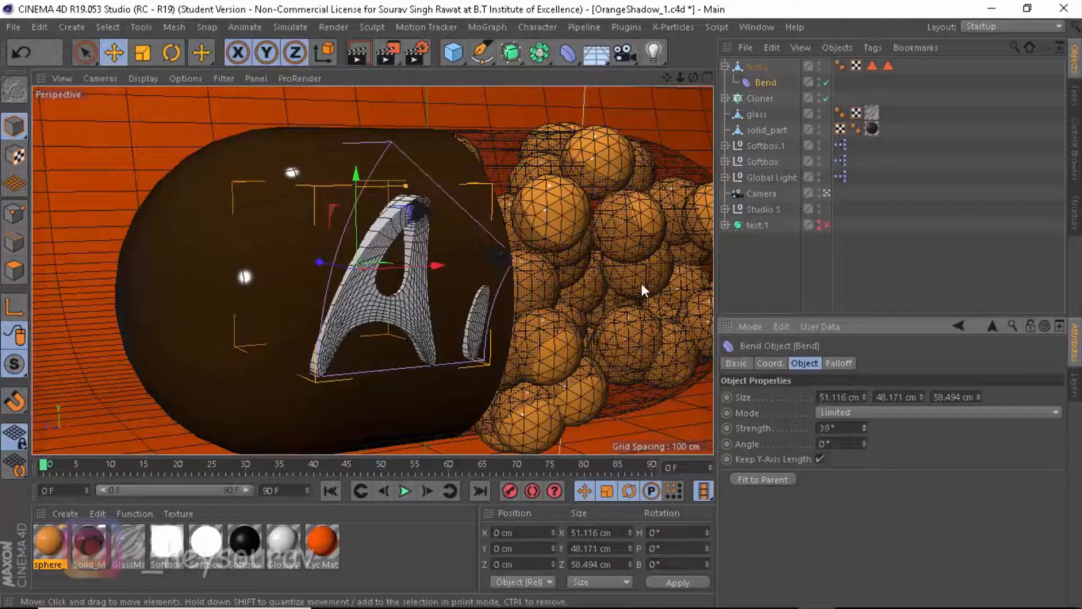
pyautogui.write('90')
pyautogui.press('Return')
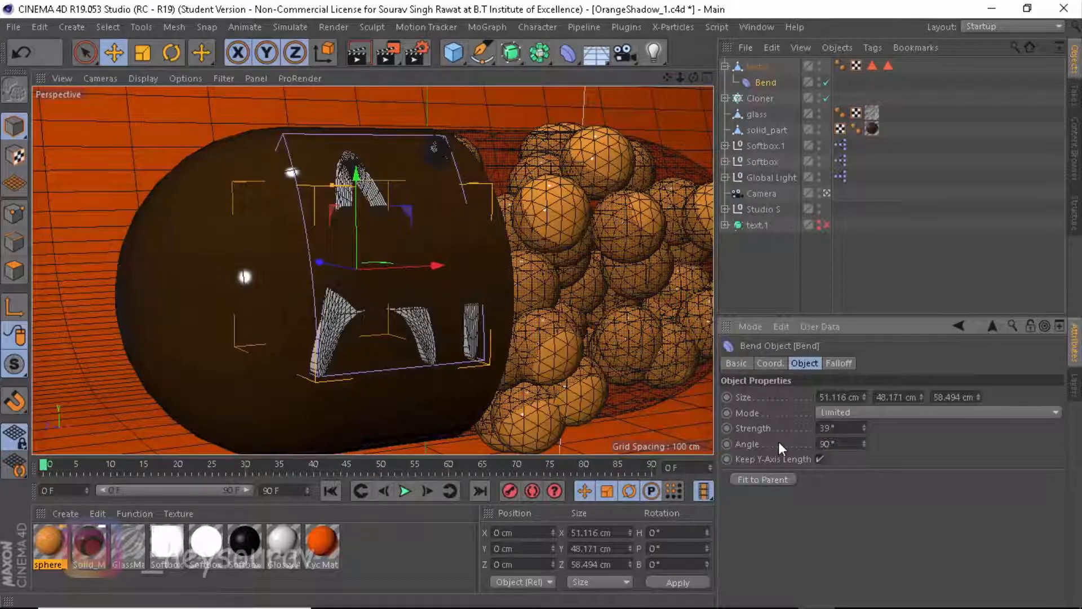
# Try Bend strengths of 10° and 15° on the lettering, and settle on 20°.
pyautogui.doubleClick(828, 428)
pyautogui.write('10')
pyautogui.press('Return')
pyautogui.moveTo(835, 429); pyautogui.dragTo(819, 433)
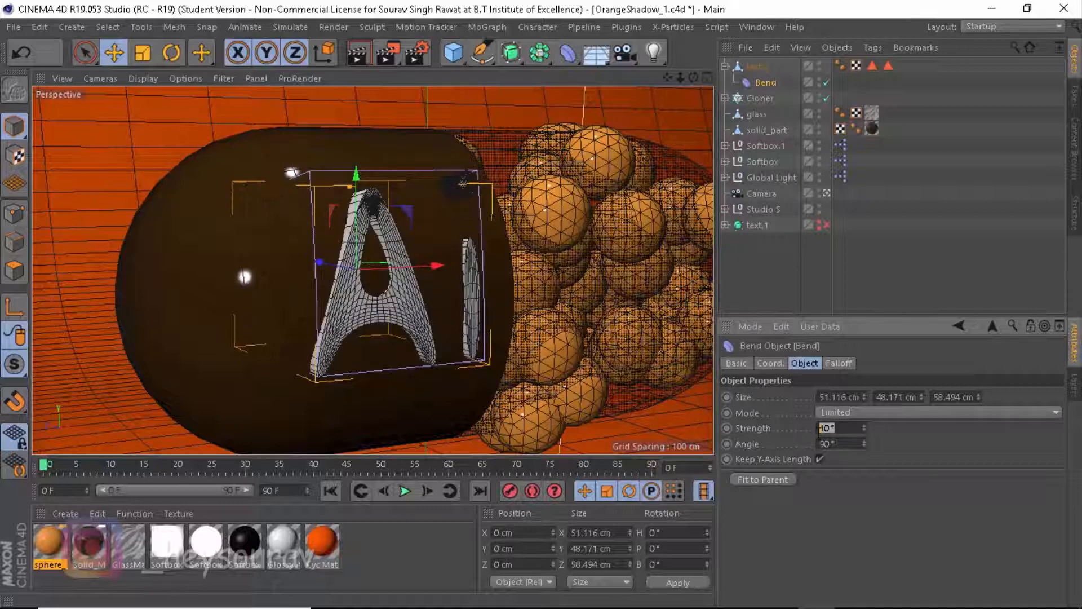
pyautogui.write('15')
pyautogui.press('Return')
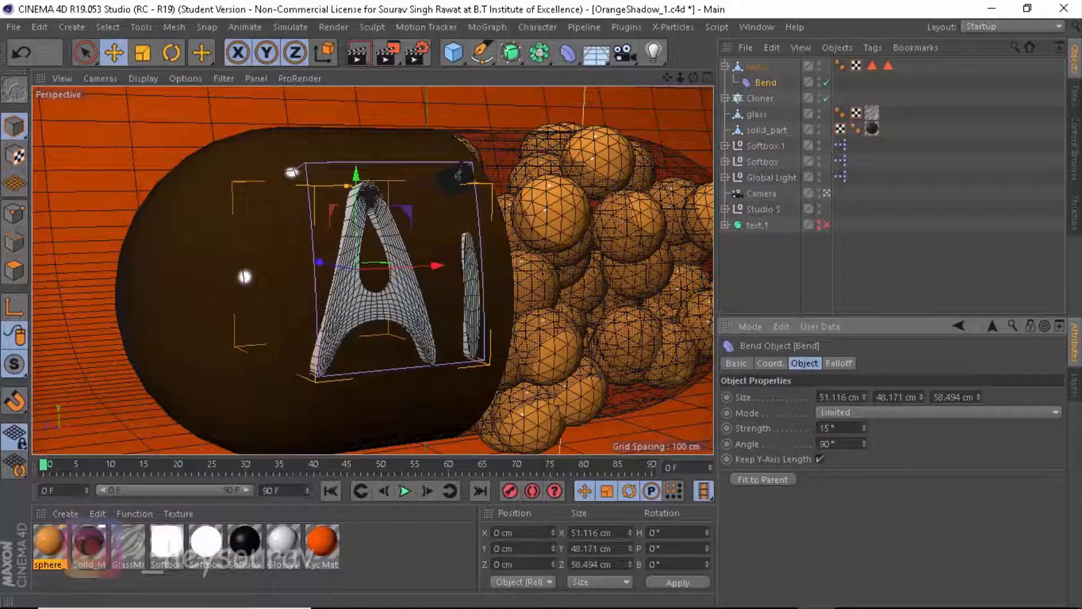
pyautogui.write('20')
pyautogui.press('Return')
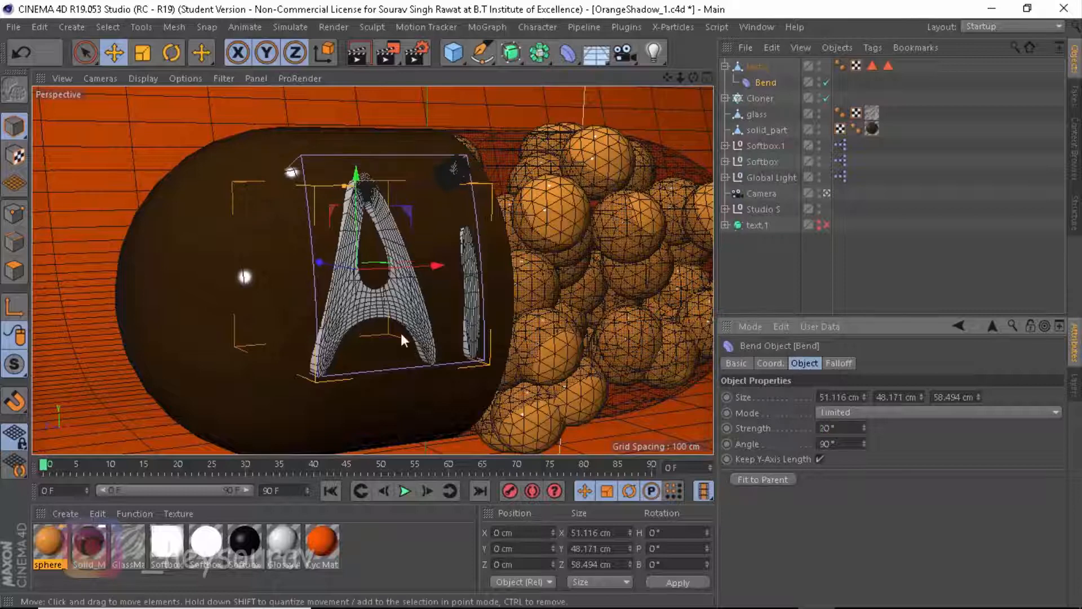
# Move the bent lettering to about Y 141.8, Z -24.9 cm, and collapse the text.2 hierarchy.
pyautogui.moveTo(356, 198); pyautogui.dragTo(360, 212)
pyautogui.click(757, 66)
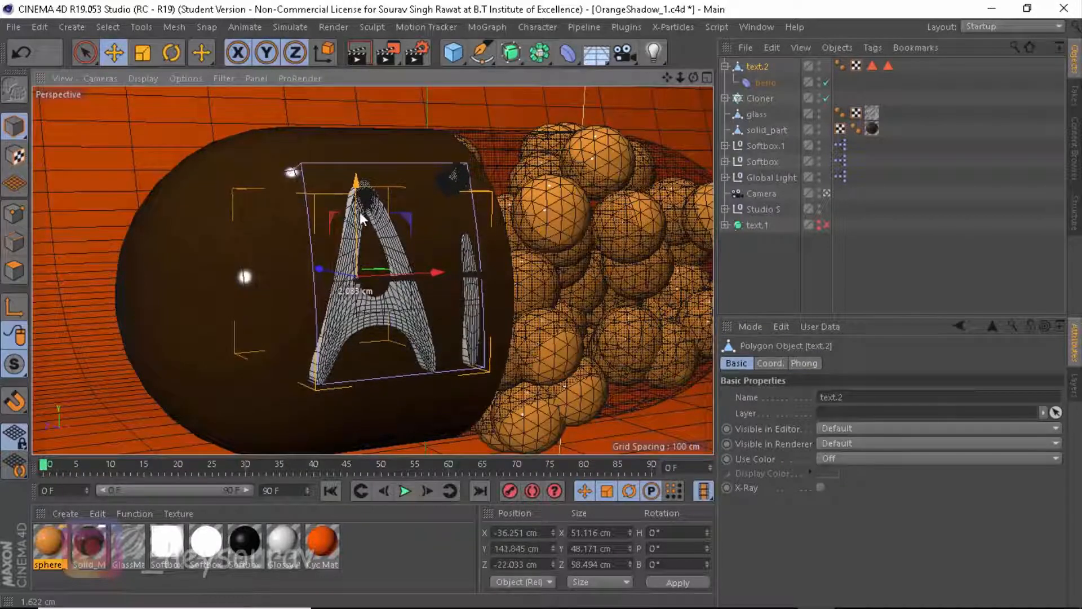
pyautogui.moveTo(326, 264); pyautogui.dragTo(329, 265)
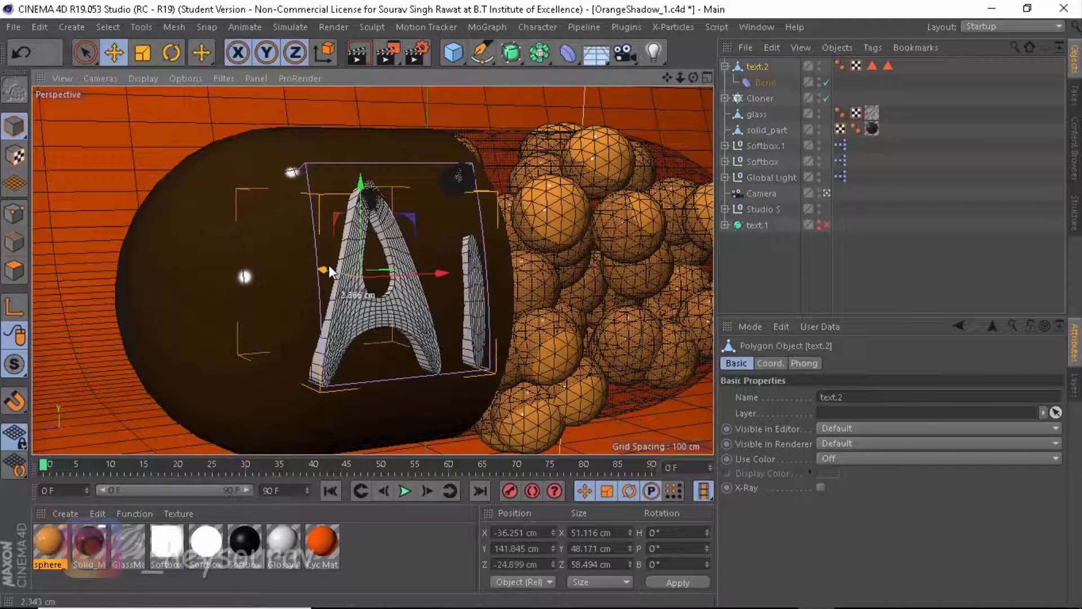
pyautogui.click(749, 283)
pyautogui.click(725, 66)
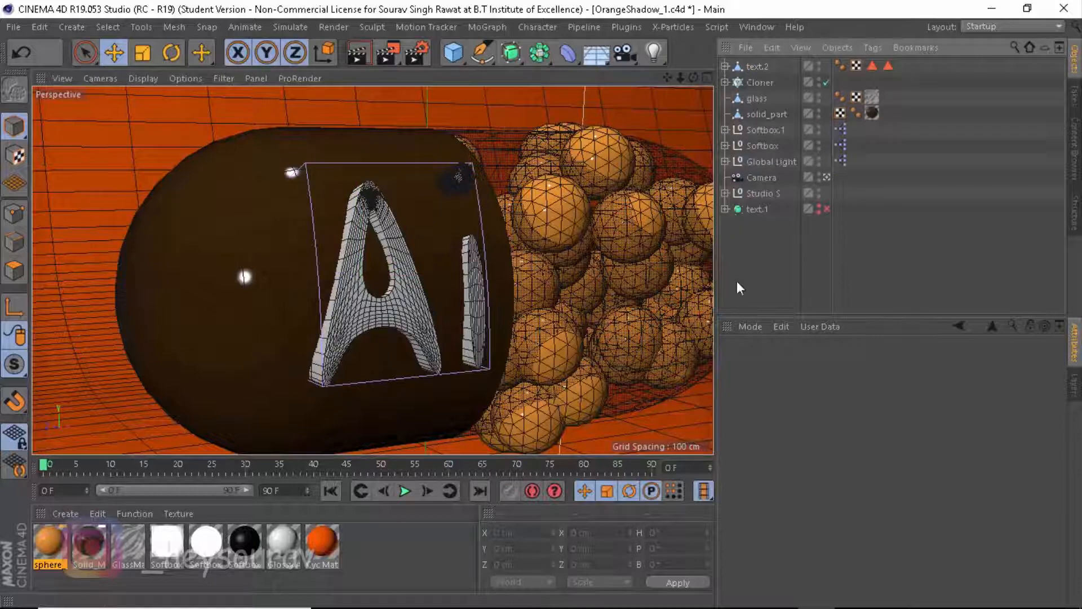
# Reframe the capsule with the camera at about X 223.7, Y 245.2, Z -450 cm, and add a Protection tag to the camera.
pyautogui.click(780, 177)
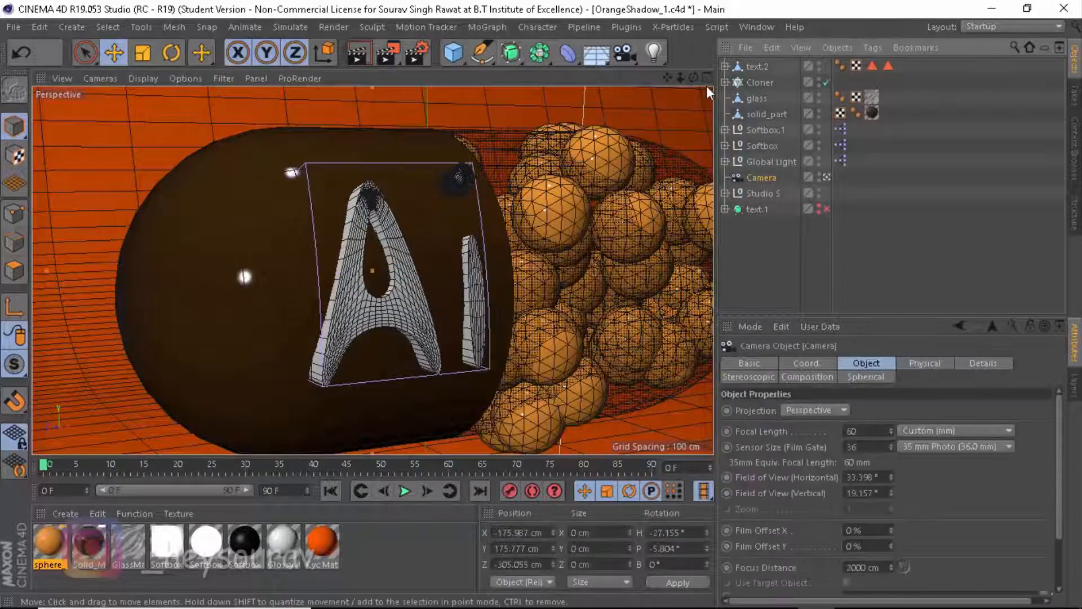
pyautogui.moveTo(667, 78); pyautogui.dragTo(574, 73)
pyautogui.moveTo(694, 73); pyautogui.dragTo(742, 92)
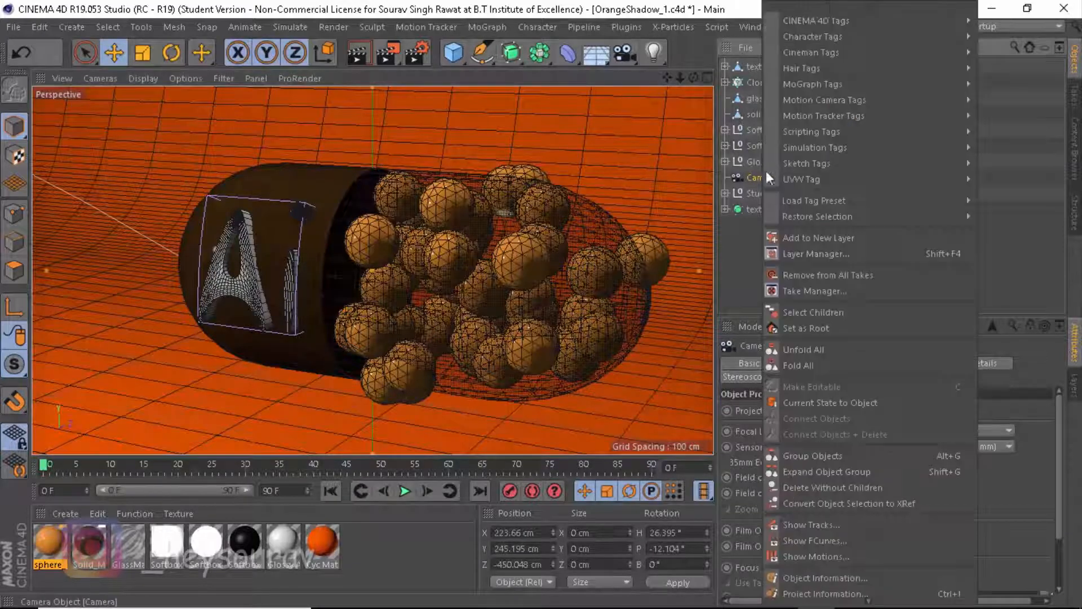
pyautogui.rightClick(767, 172)
pyautogui.moveTo(817, 18)
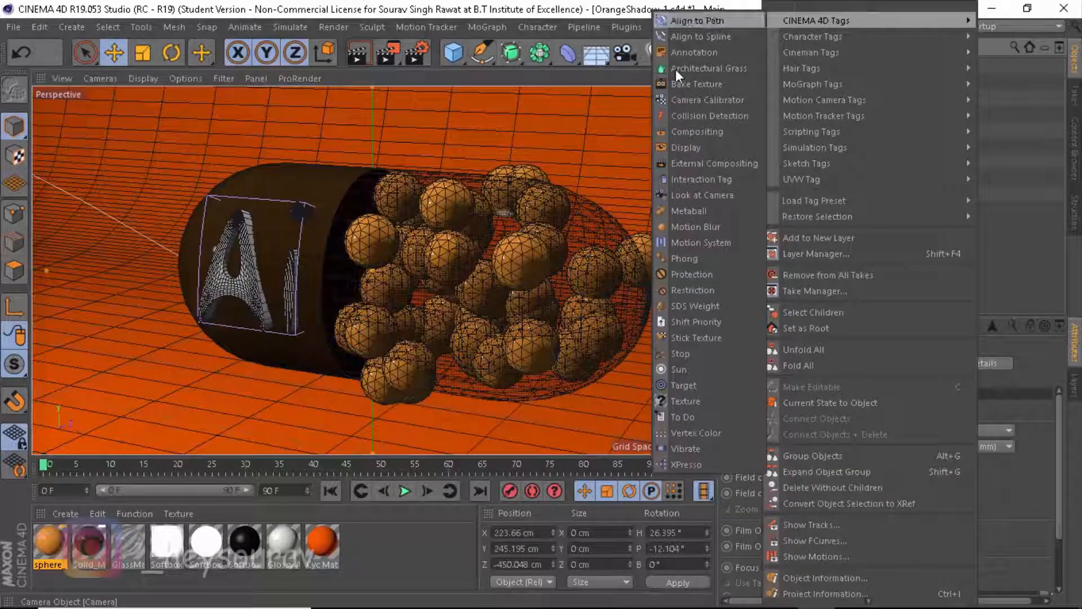
pyautogui.click(695, 274)
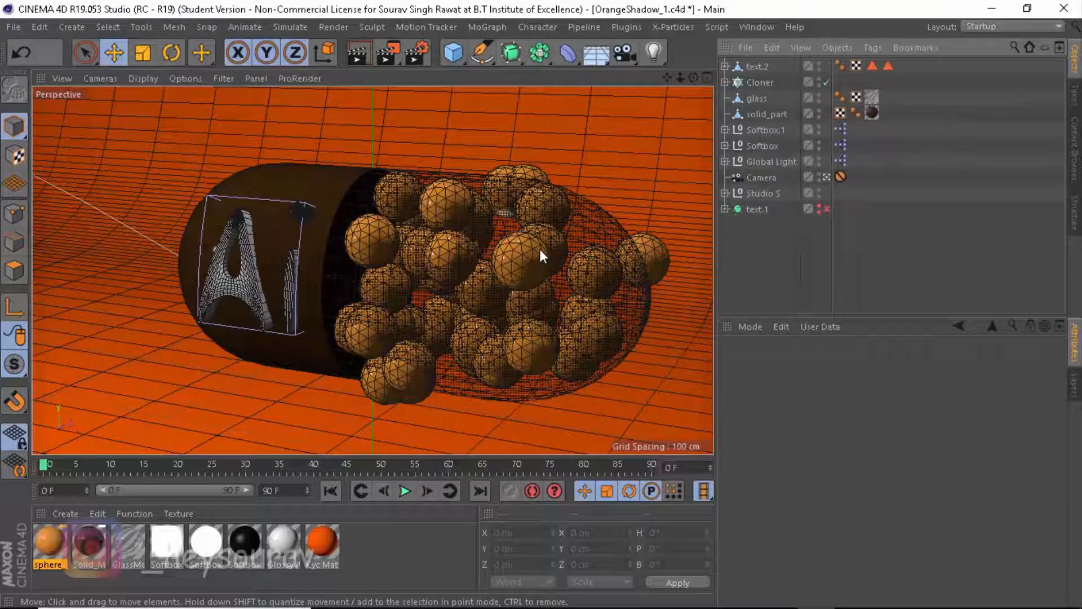
# Review the output and render options, enable Depth Of Field for the Physical renderer, and keep Sampling Quality at Low.
pyautogui.click(422, 59)
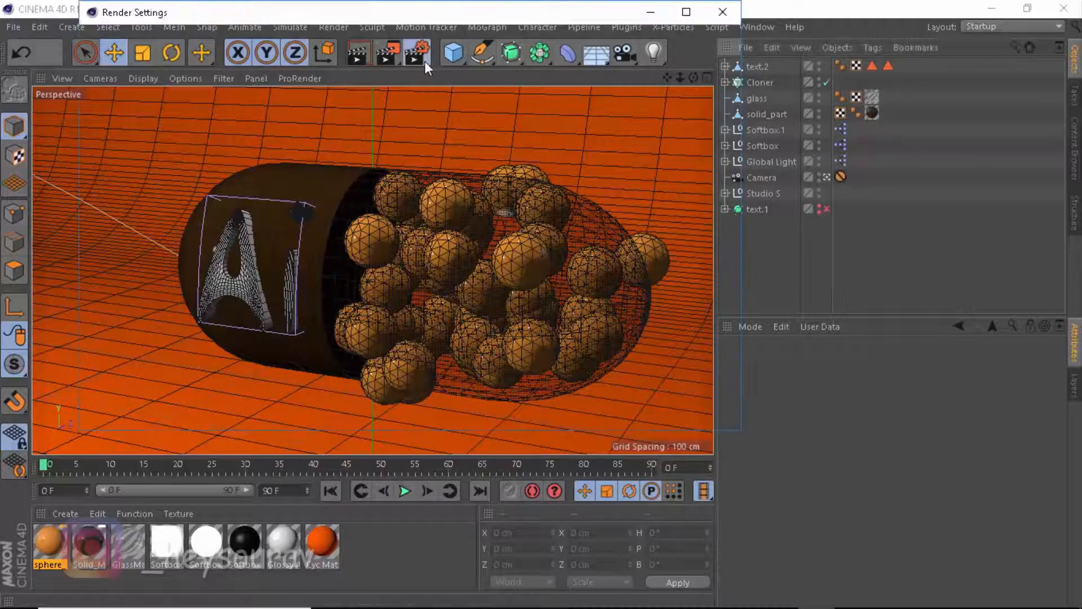
pyautogui.click(120, 67)
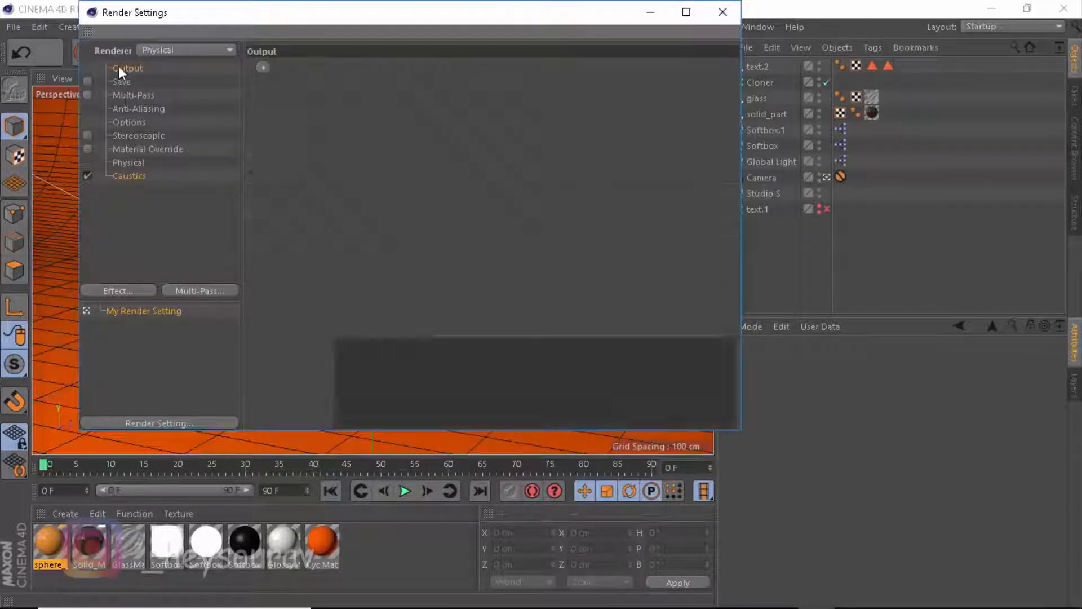
pyautogui.doubleClick(356, 83)
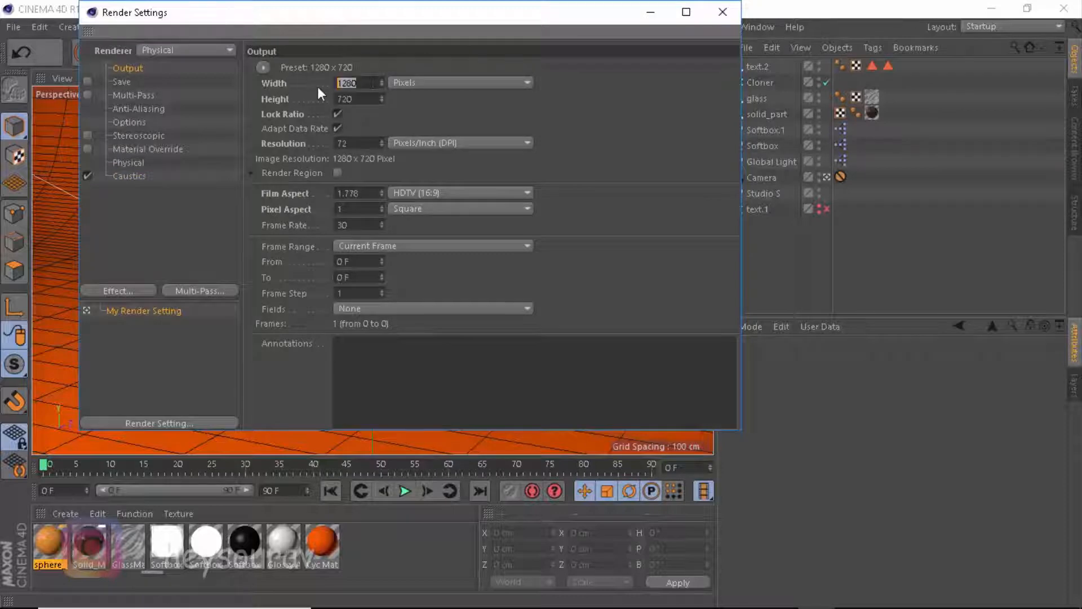
pyautogui.click(132, 108)
pyautogui.click(133, 122)
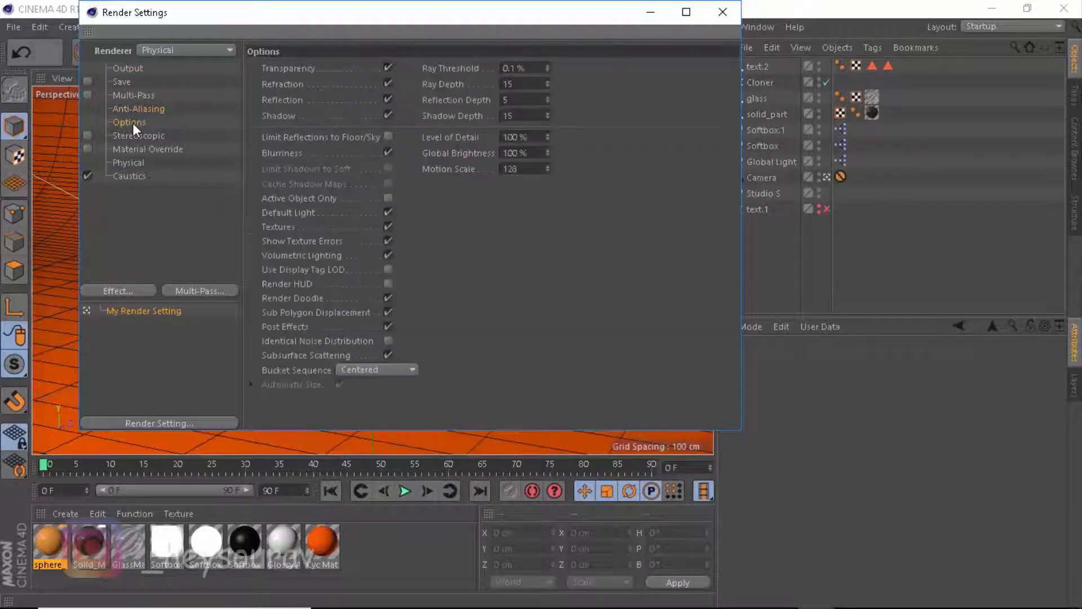
pyautogui.click(135, 163)
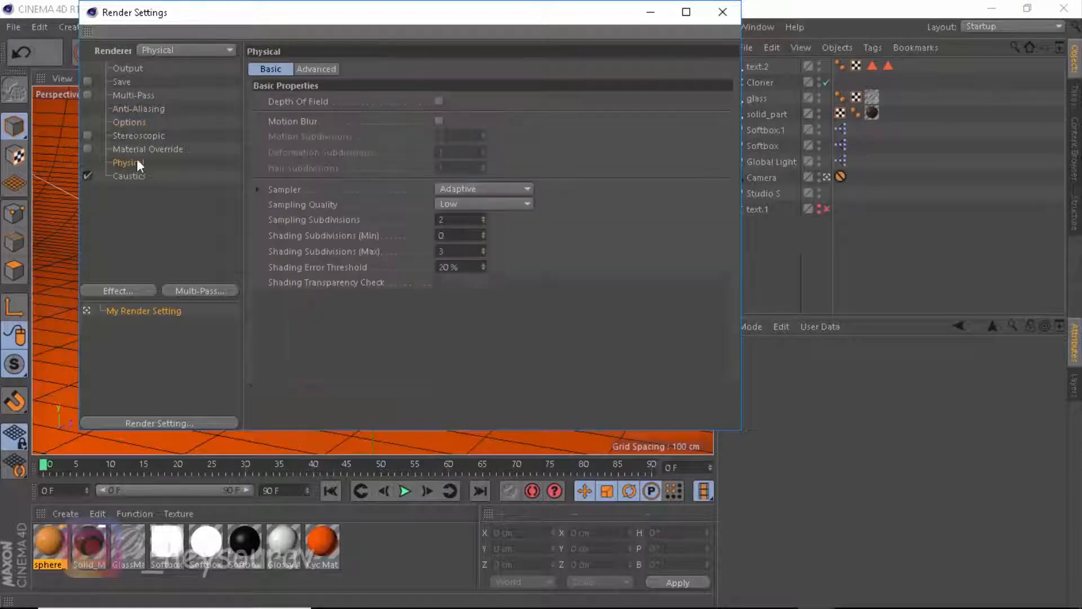
pyautogui.click(440, 102)
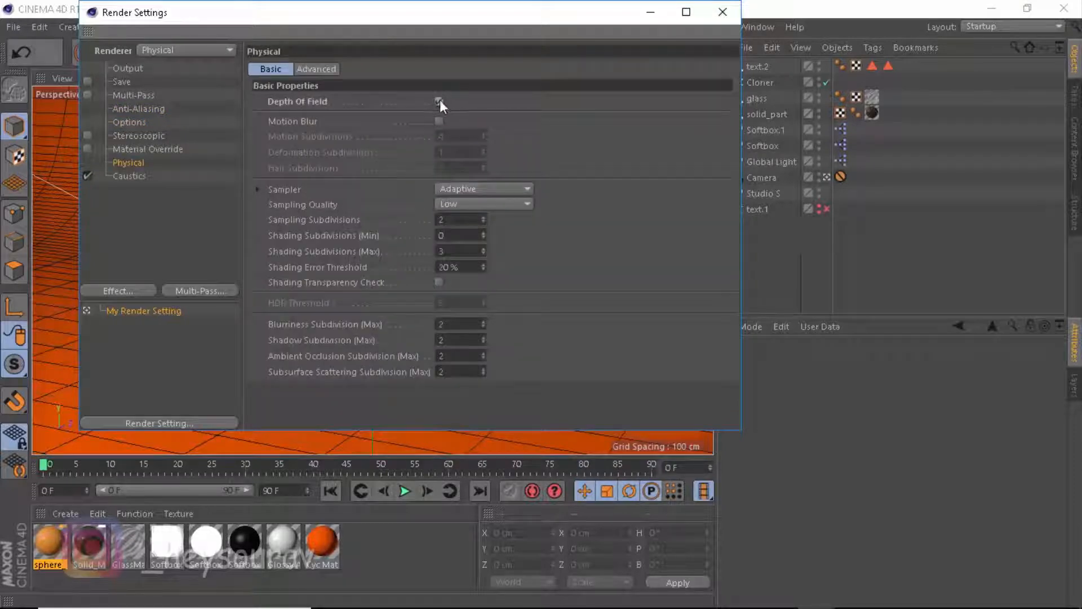
pyautogui.click(472, 204)
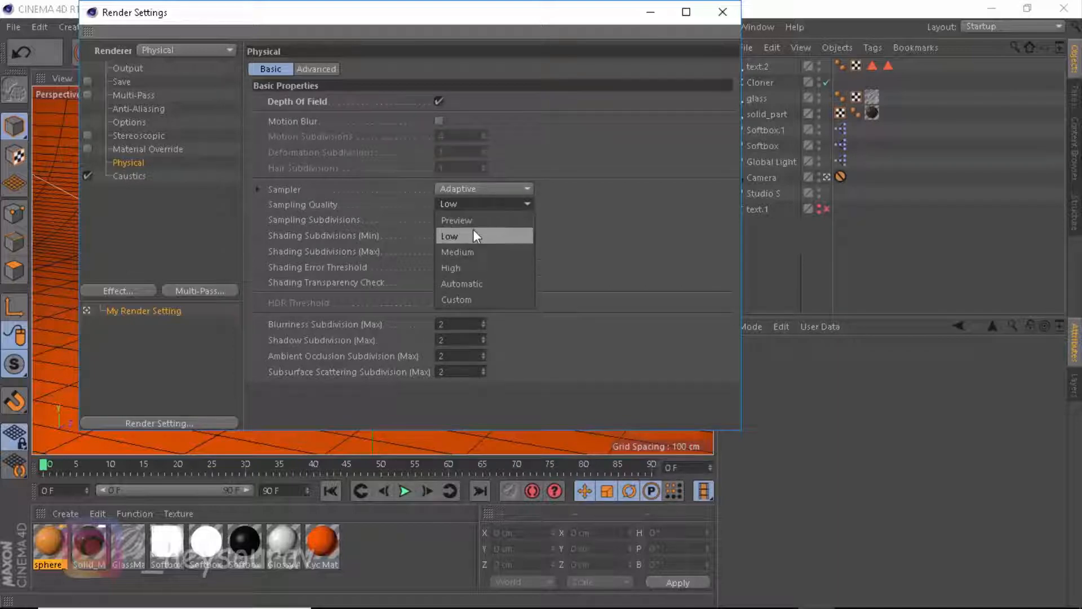
pyautogui.click(473, 232)
pyautogui.click(722, 13)
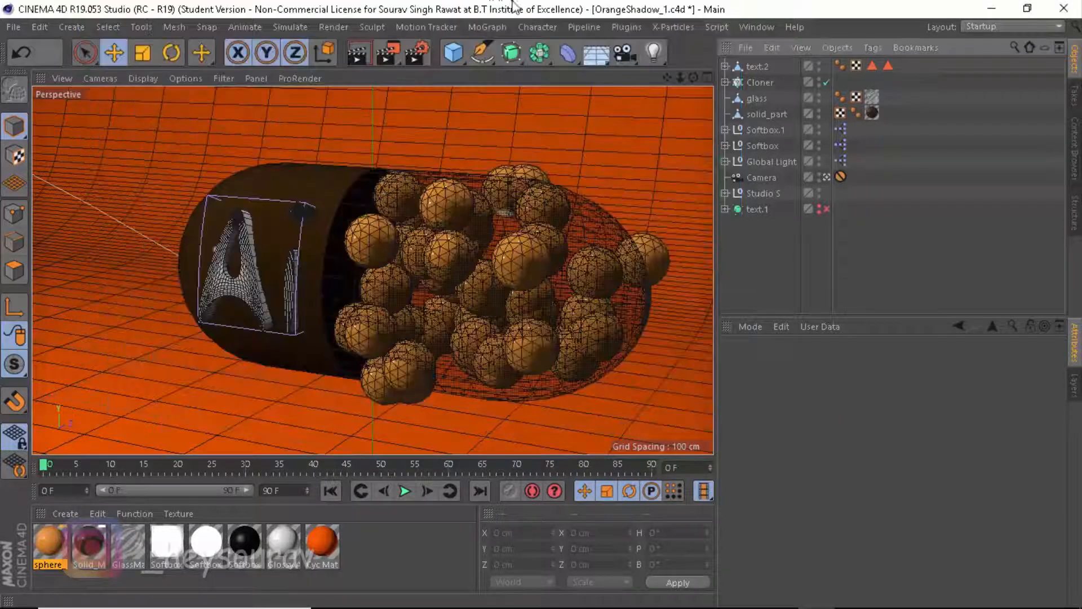
# Render the current frame to the Picture Viewer and zoom out to view the whole image.
pyautogui.click(389, 56)
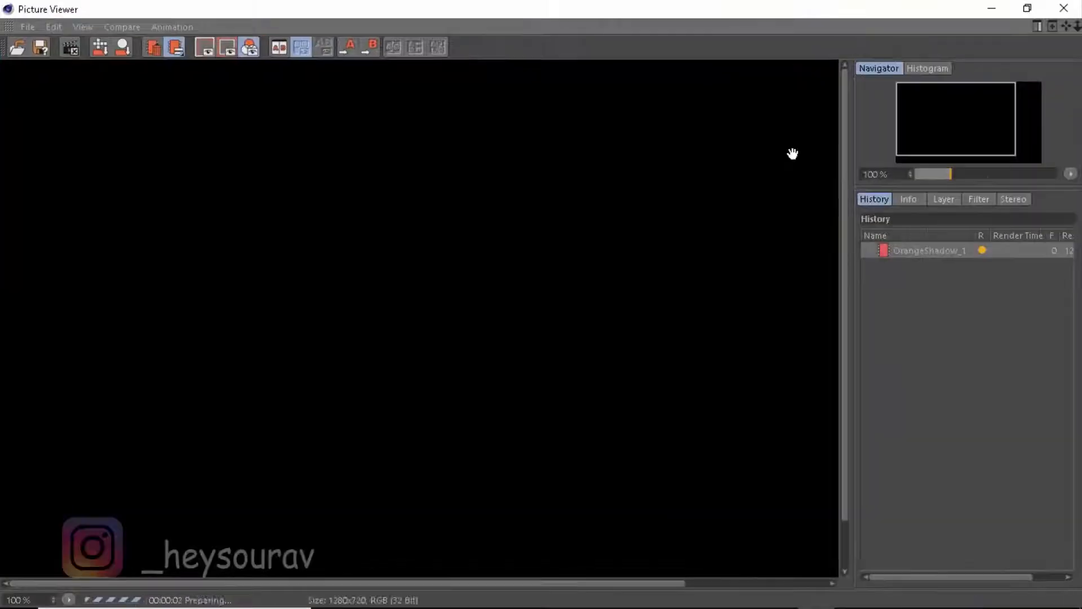
pyautogui.scroll(-5, 793, 153)
pyautogui.click(911, 172)
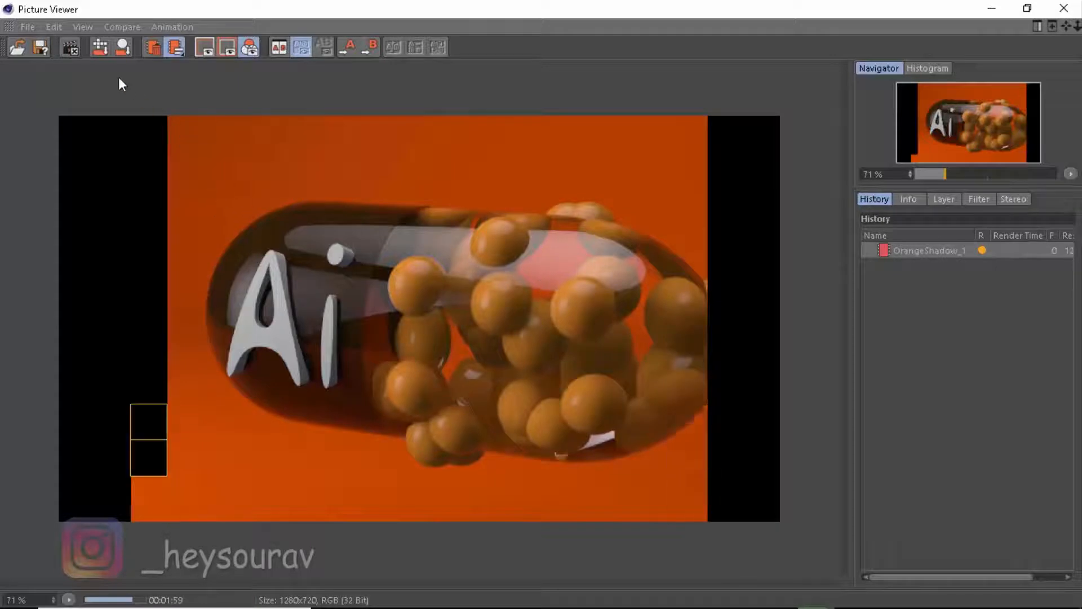
# Stop the test render, delete it from the render history, and close the Picture Viewer.
pyautogui.click(69, 48)
pyautogui.click(570, 370)
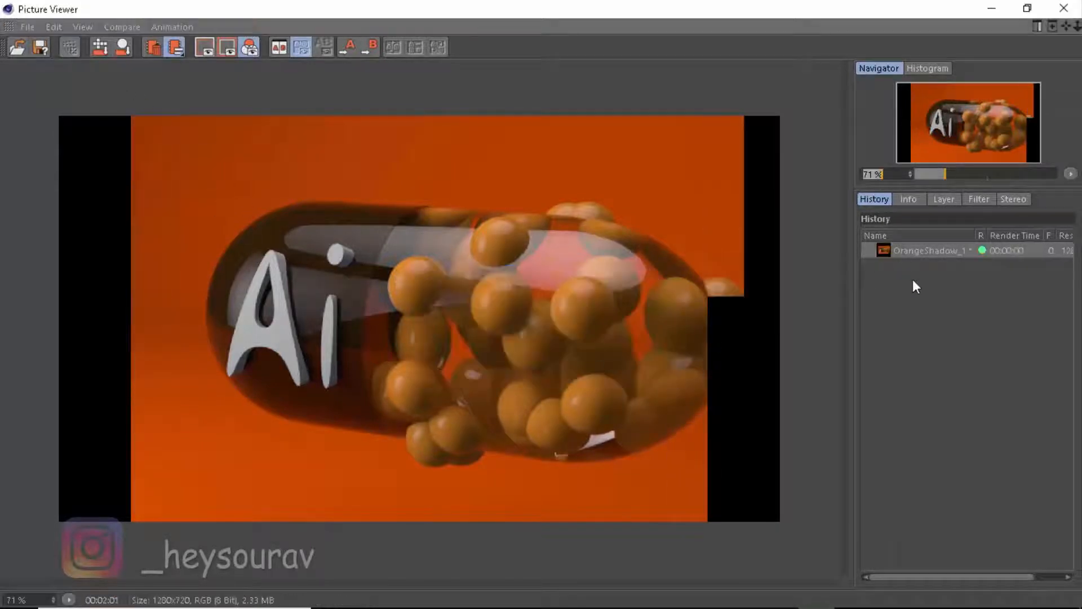
pyautogui.press('Delete')
pyautogui.click(533, 360)
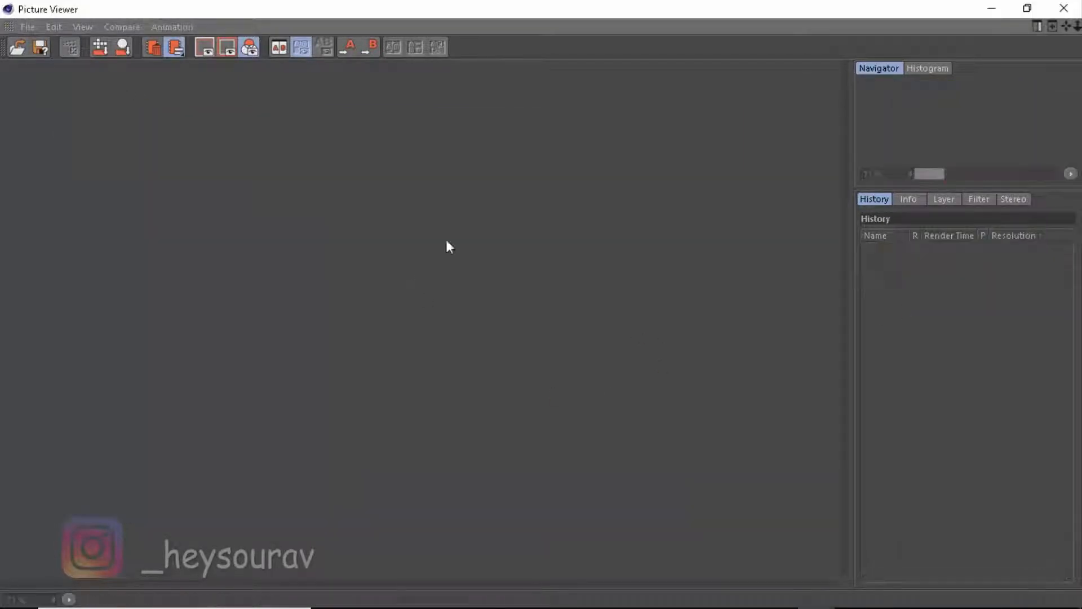
pyautogui.click(1059, 8)
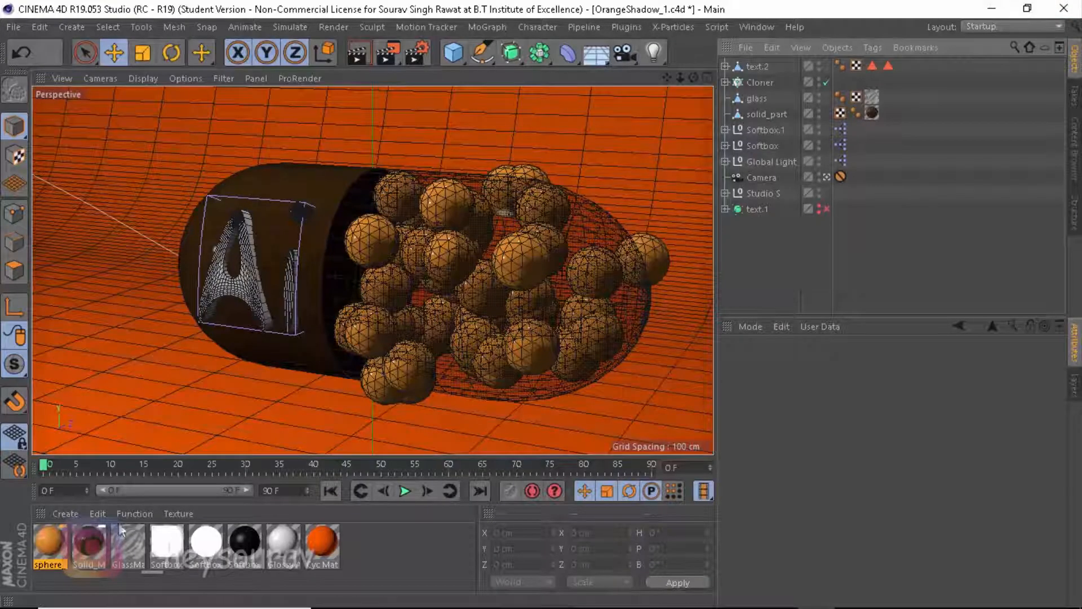
# Apply the sphere_matte material to the text.2 lettering.
pyautogui.moveTo(50, 541); pyautogui.dragTo(262, 292)
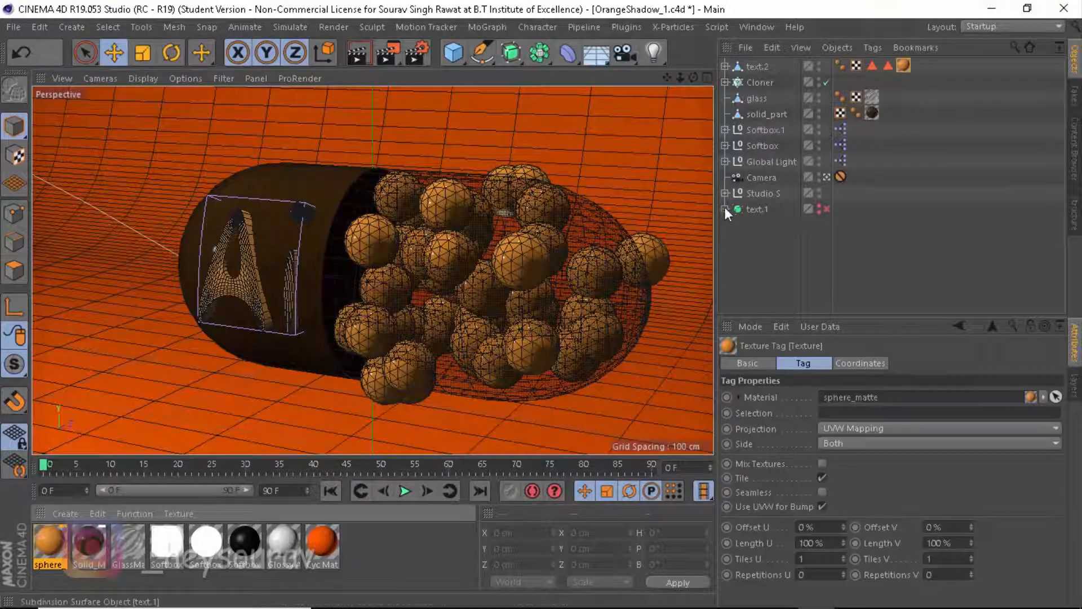
# Select the Studio S backdrop and switch the perspective view's display mode to Gouraud Shading without lines.
pyautogui.click(761, 193)
pyautogui.click(144, 78)
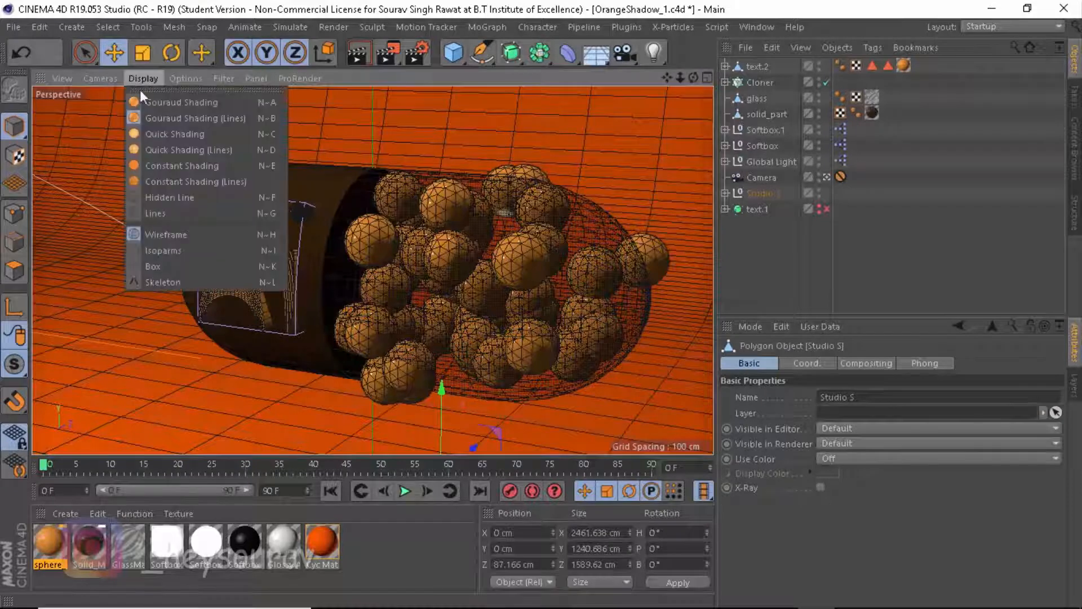
pyautogui.click(192, 101)
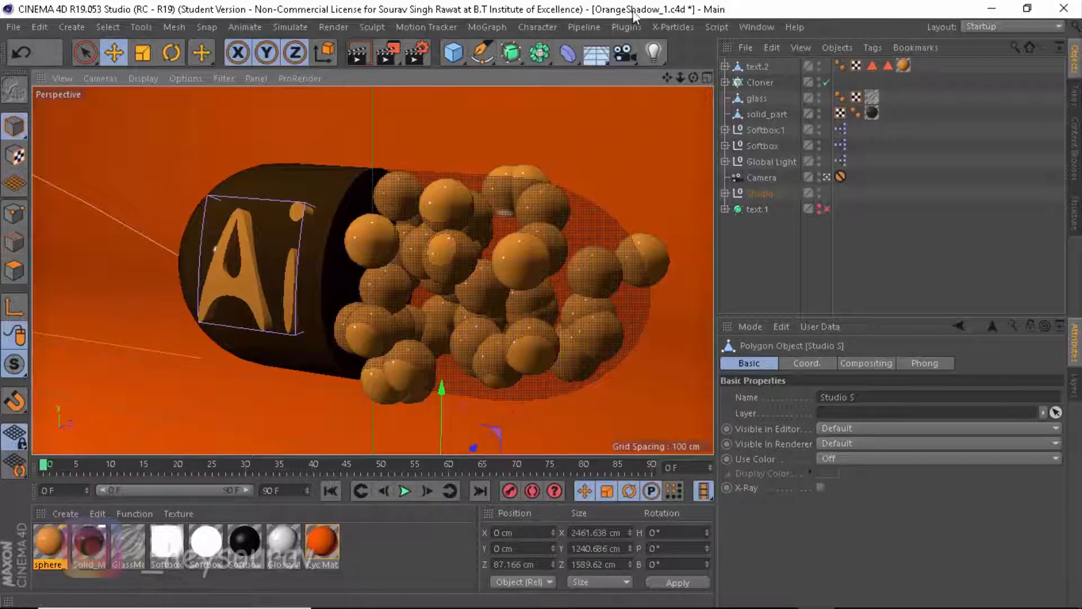
# Recolor the backdrop's Cyc Material.1 to dark blue with hue 250° and value 27%.
pyautogui.doubleClick(323, 538)
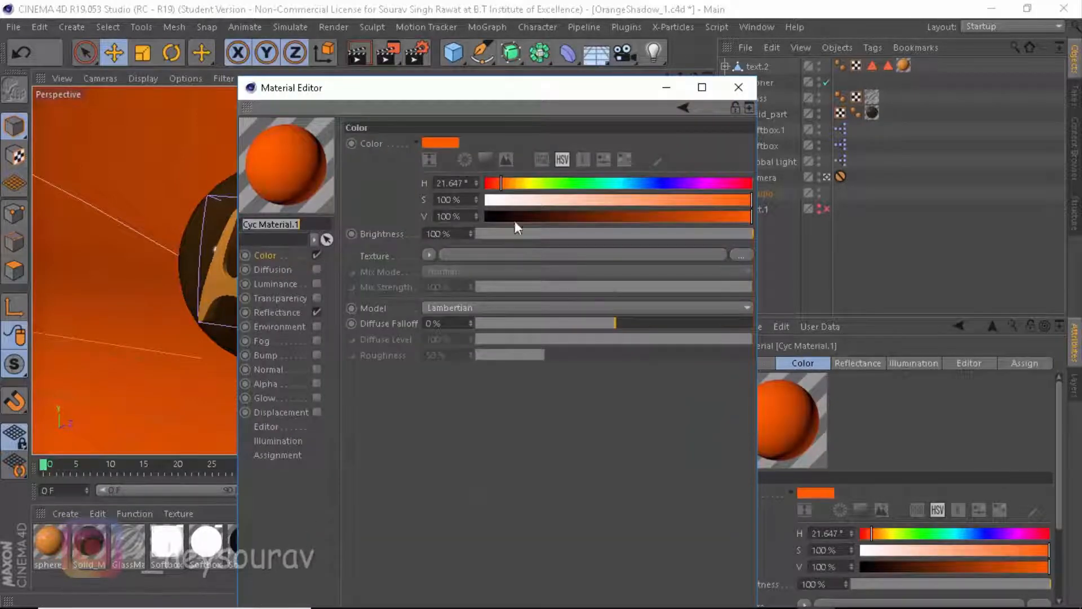
pyautogui.moveTo(507, 190); pyautogui.dragTo(670, 183)
pyautogui.moveTo(725, 217); pyautogui.dragTo(558, 218)
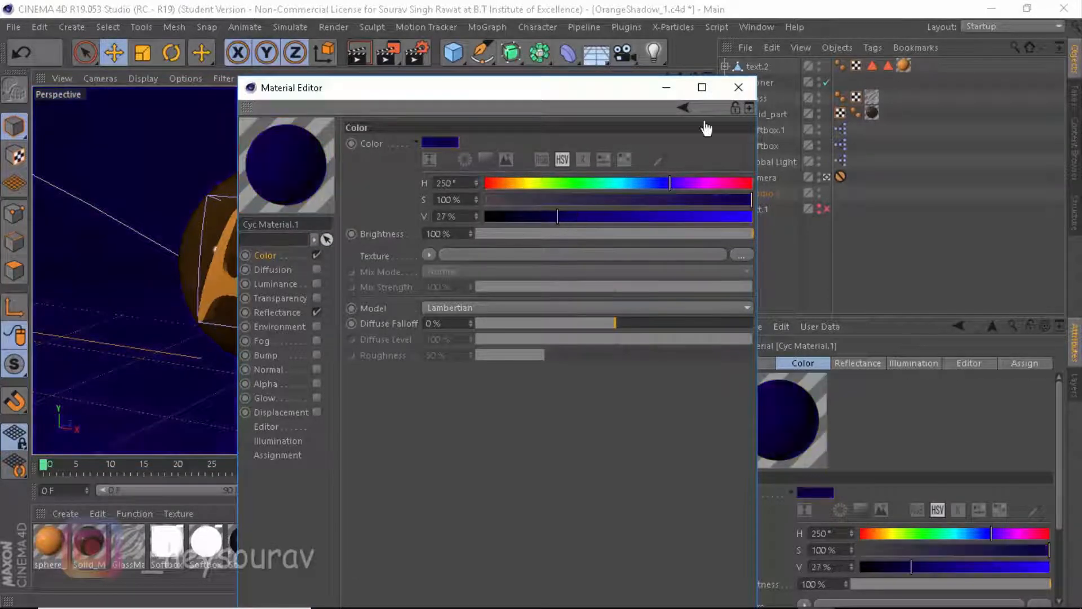
pyautogui.click(738, 88)
# Change the sphere_matte material's color to cyan by setting its hue to 186°.
pyautogui.doubleClick(45, 537)
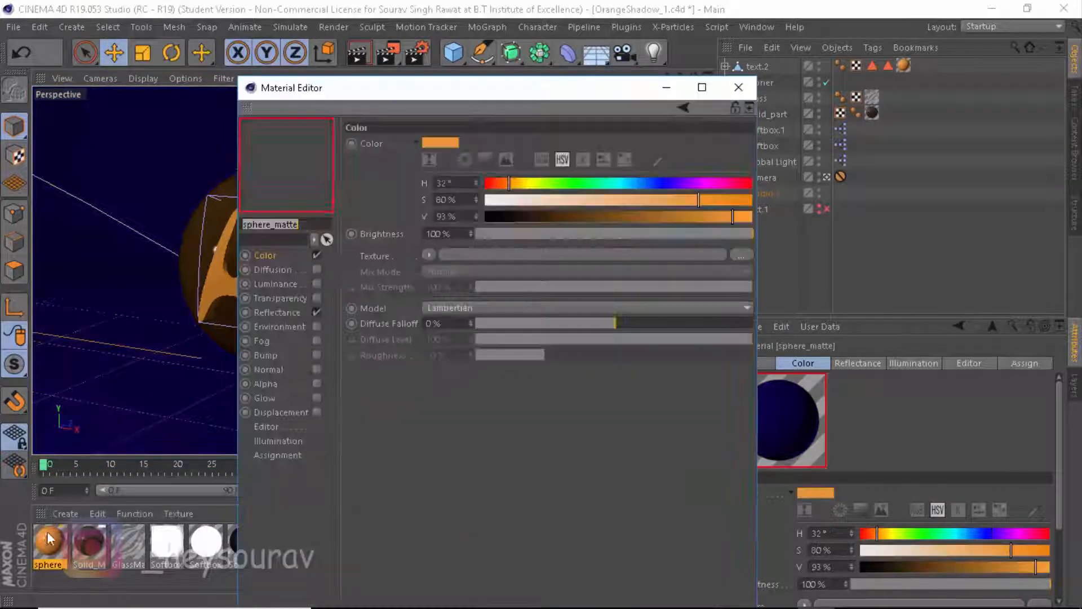
pyautogui.moveTo(542, 193); pyautogui.dragTo(623, 187)
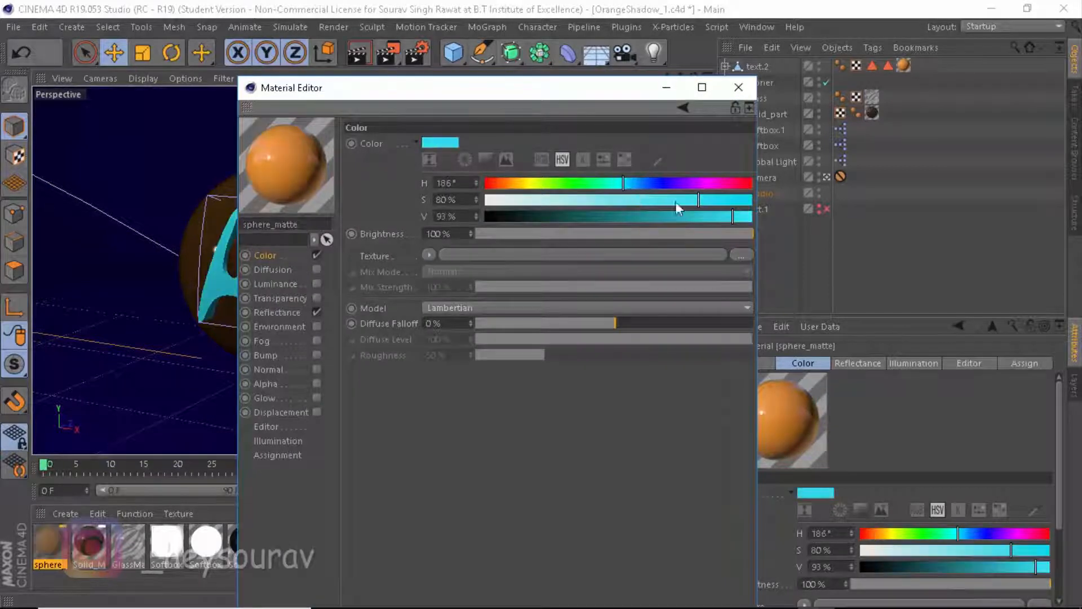
pyautogui.click(749, 70)
pyautogui.click(740, 86)
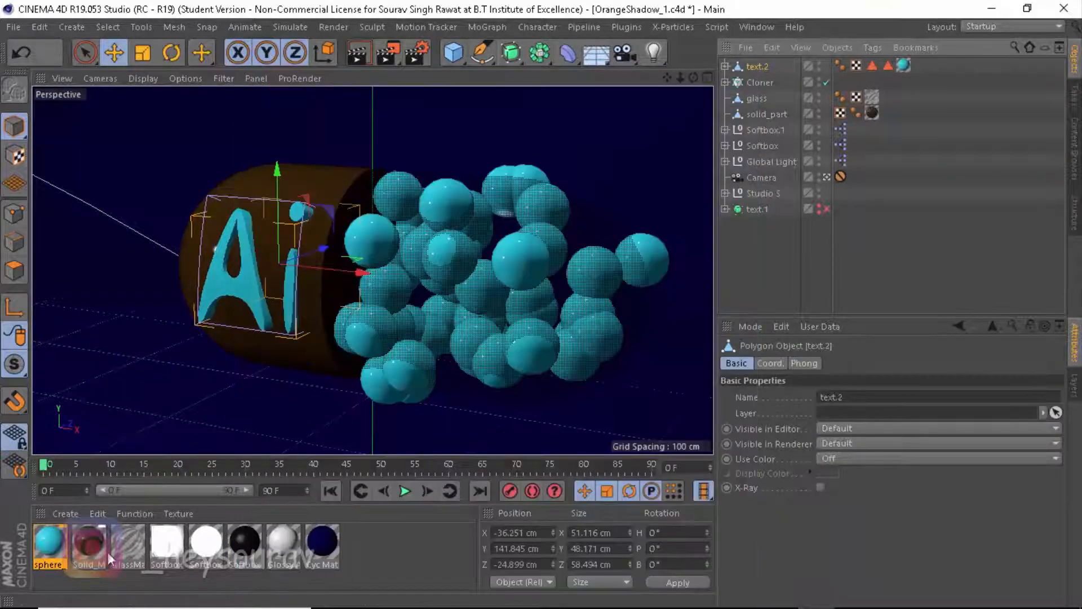
# Recolor the Solid_Material to blue with hue 234°, saturation 84% and value 56%, and select the text.1 object.
pyautogui.doubleClick(88, 542)
pyautogui.moveTo(509, 184); pyautogui.dragTo(634, 217)
pyautogui.click(739, 87)
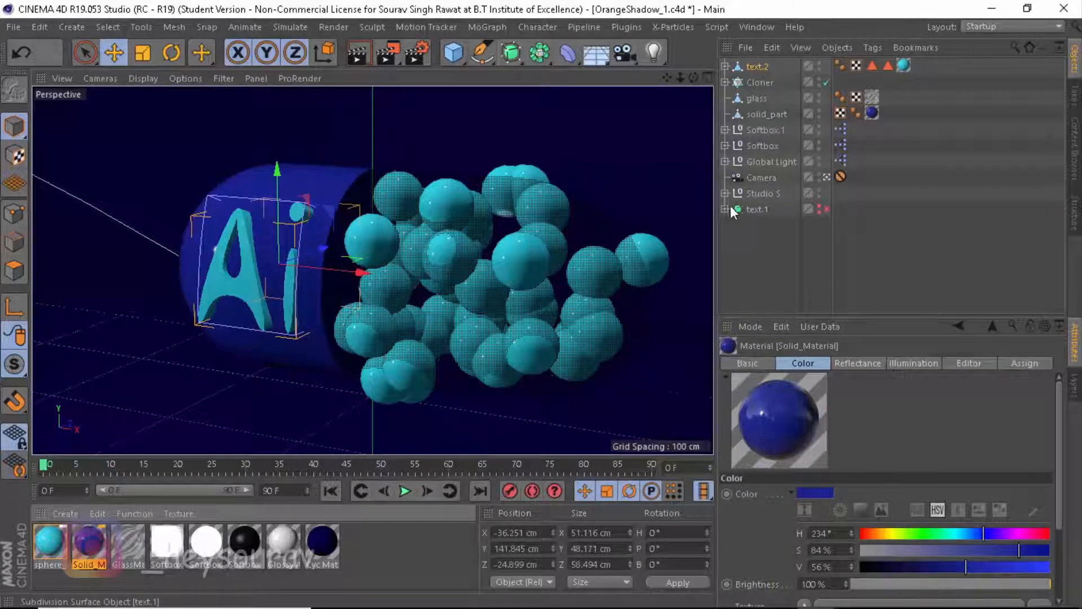
pyautogui.click(752, 208)
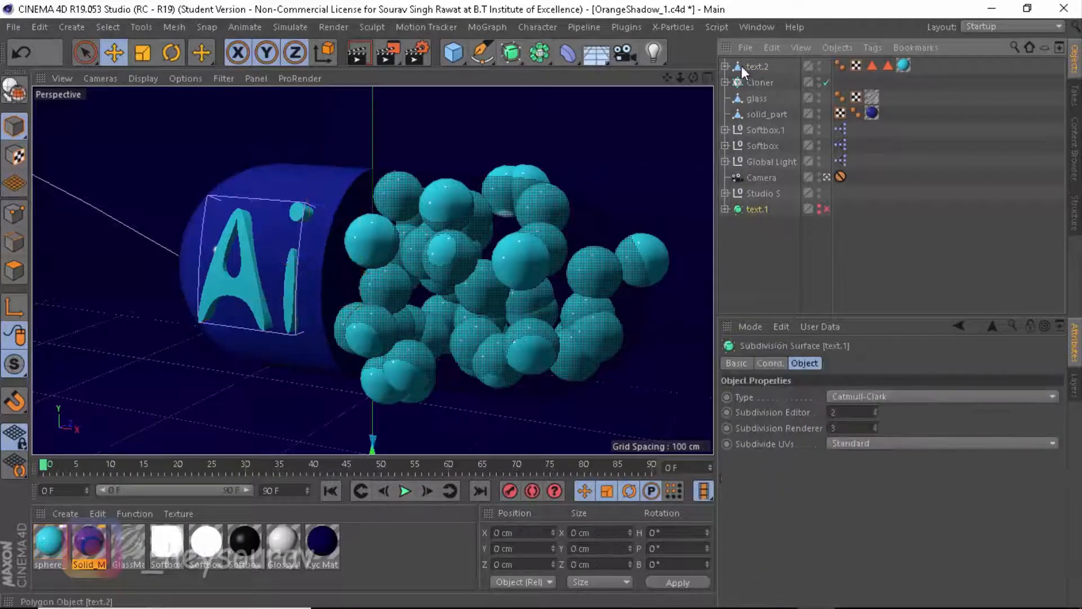